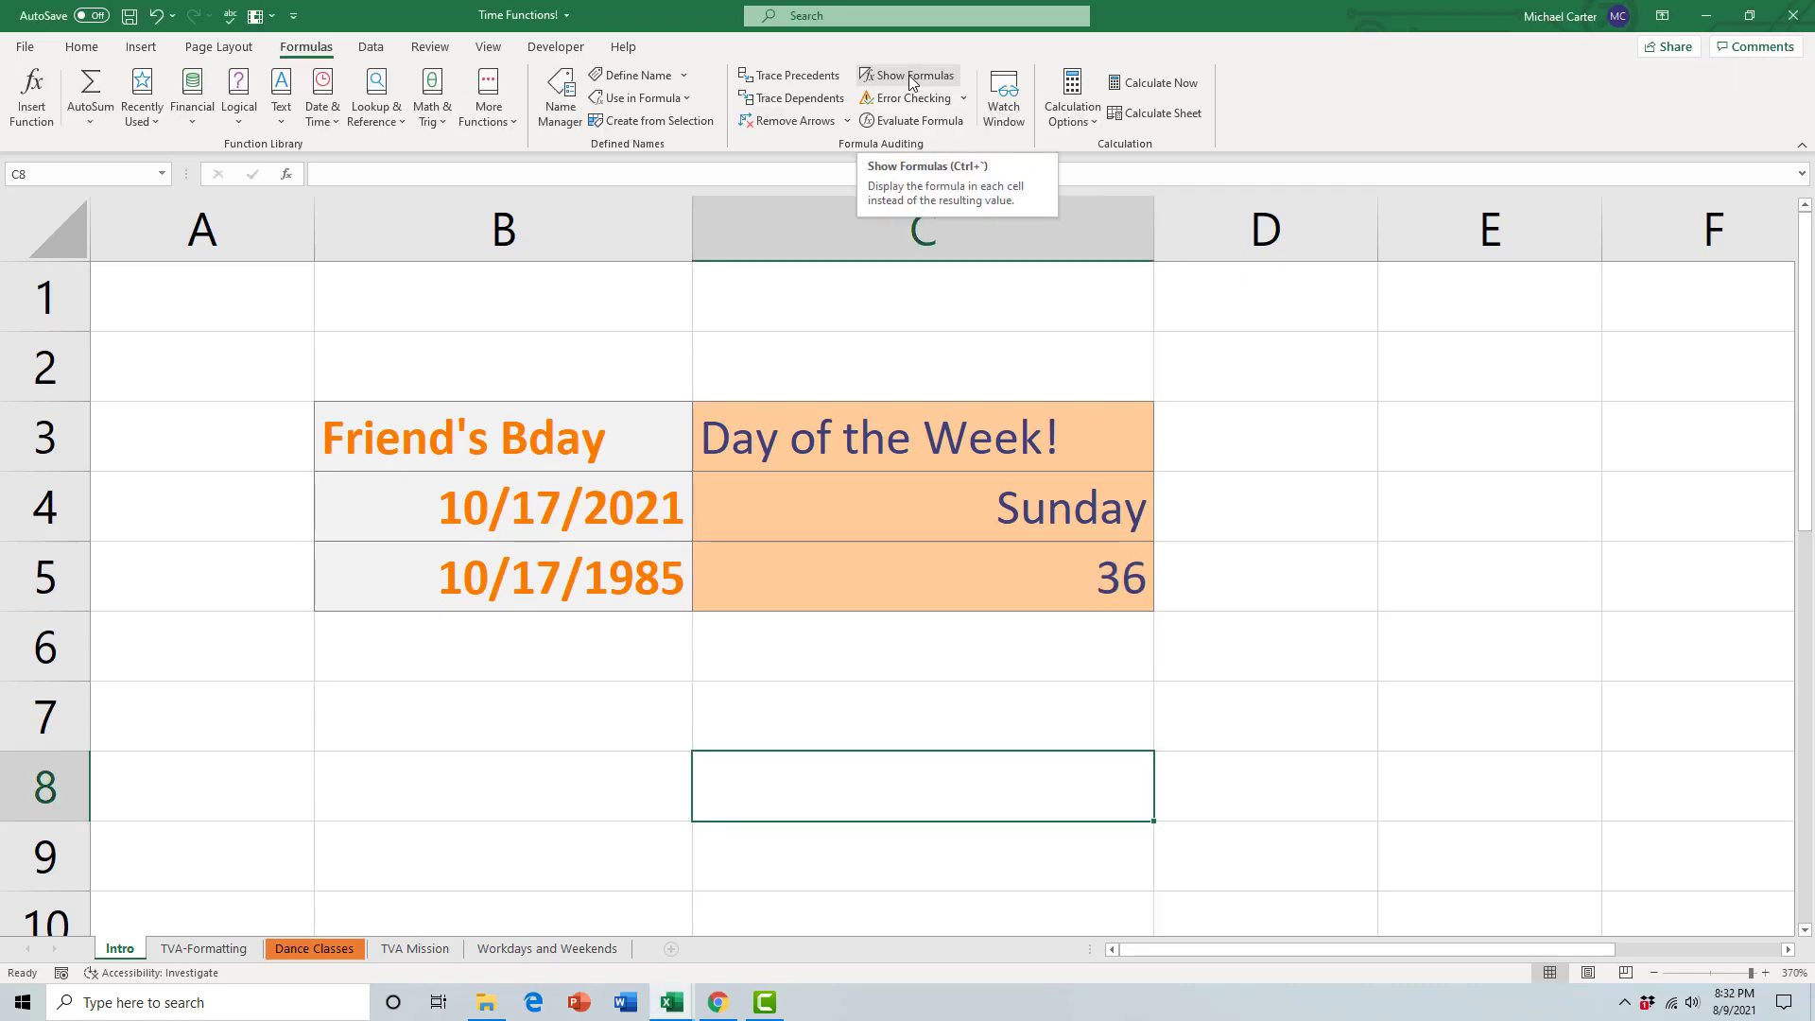
Step: Switch the Intro sheet to display its formulas instead of their results
click(909, 76)
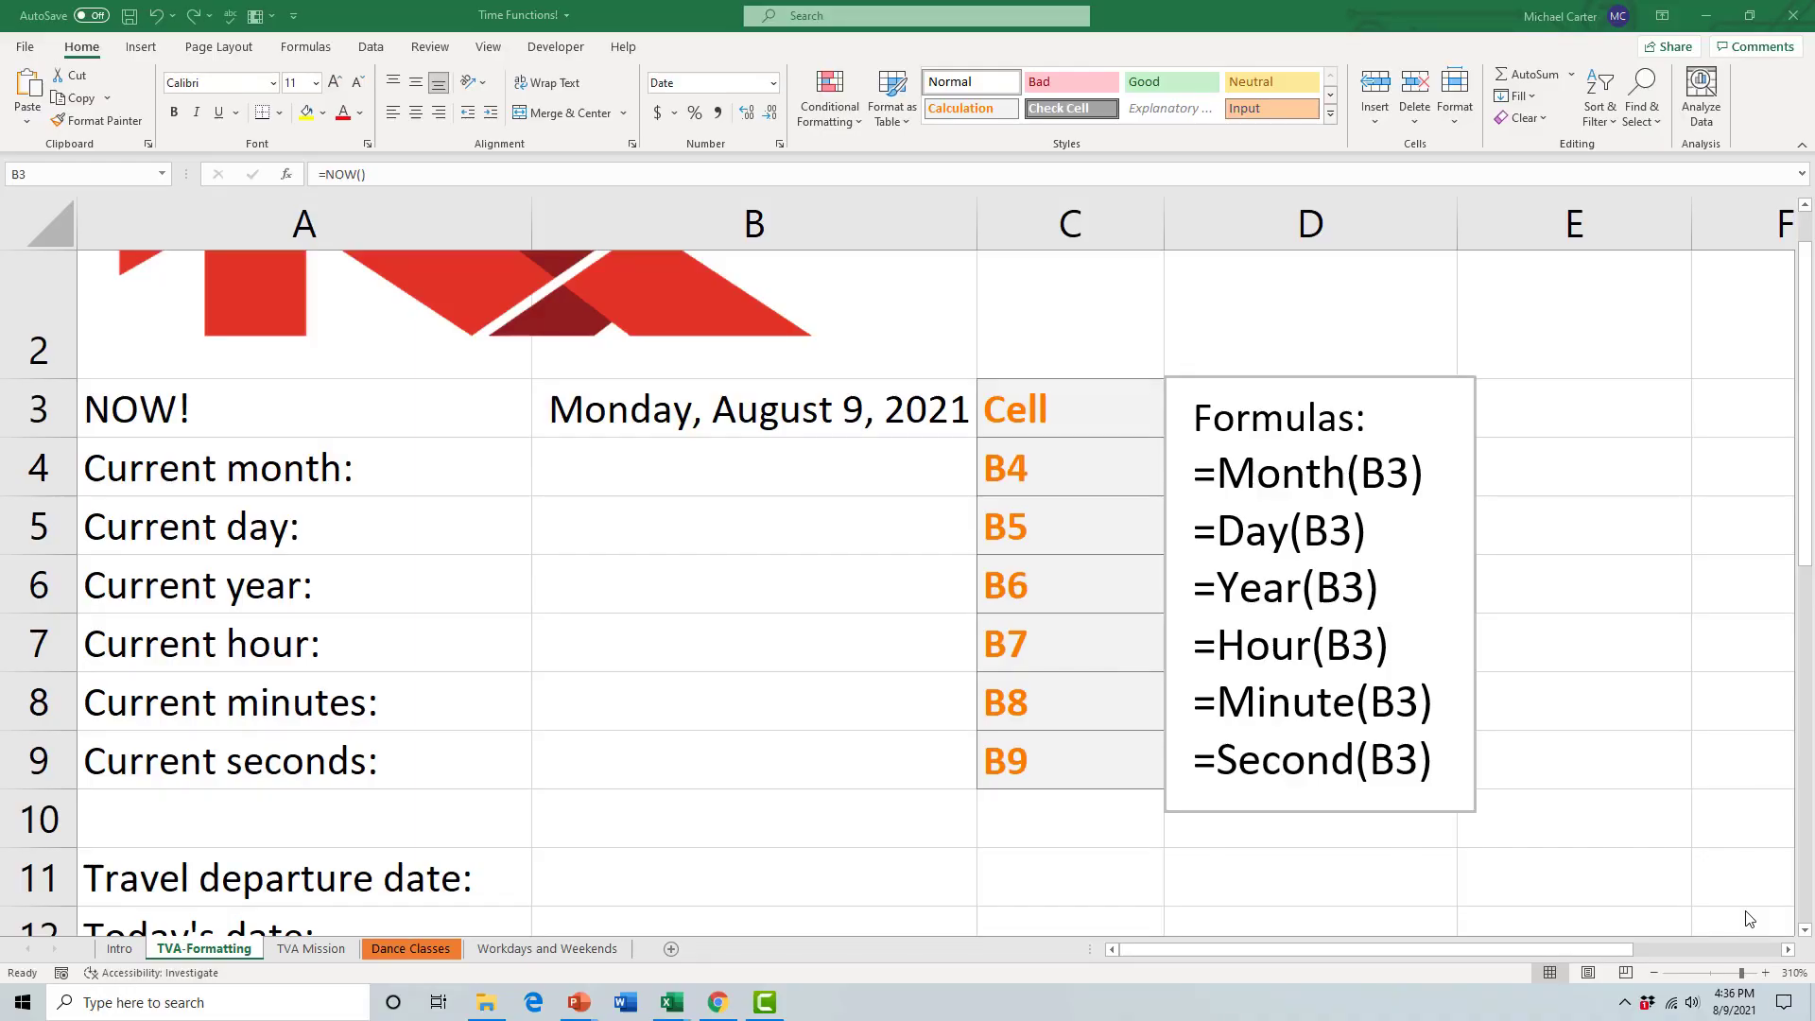
click(796, 407)
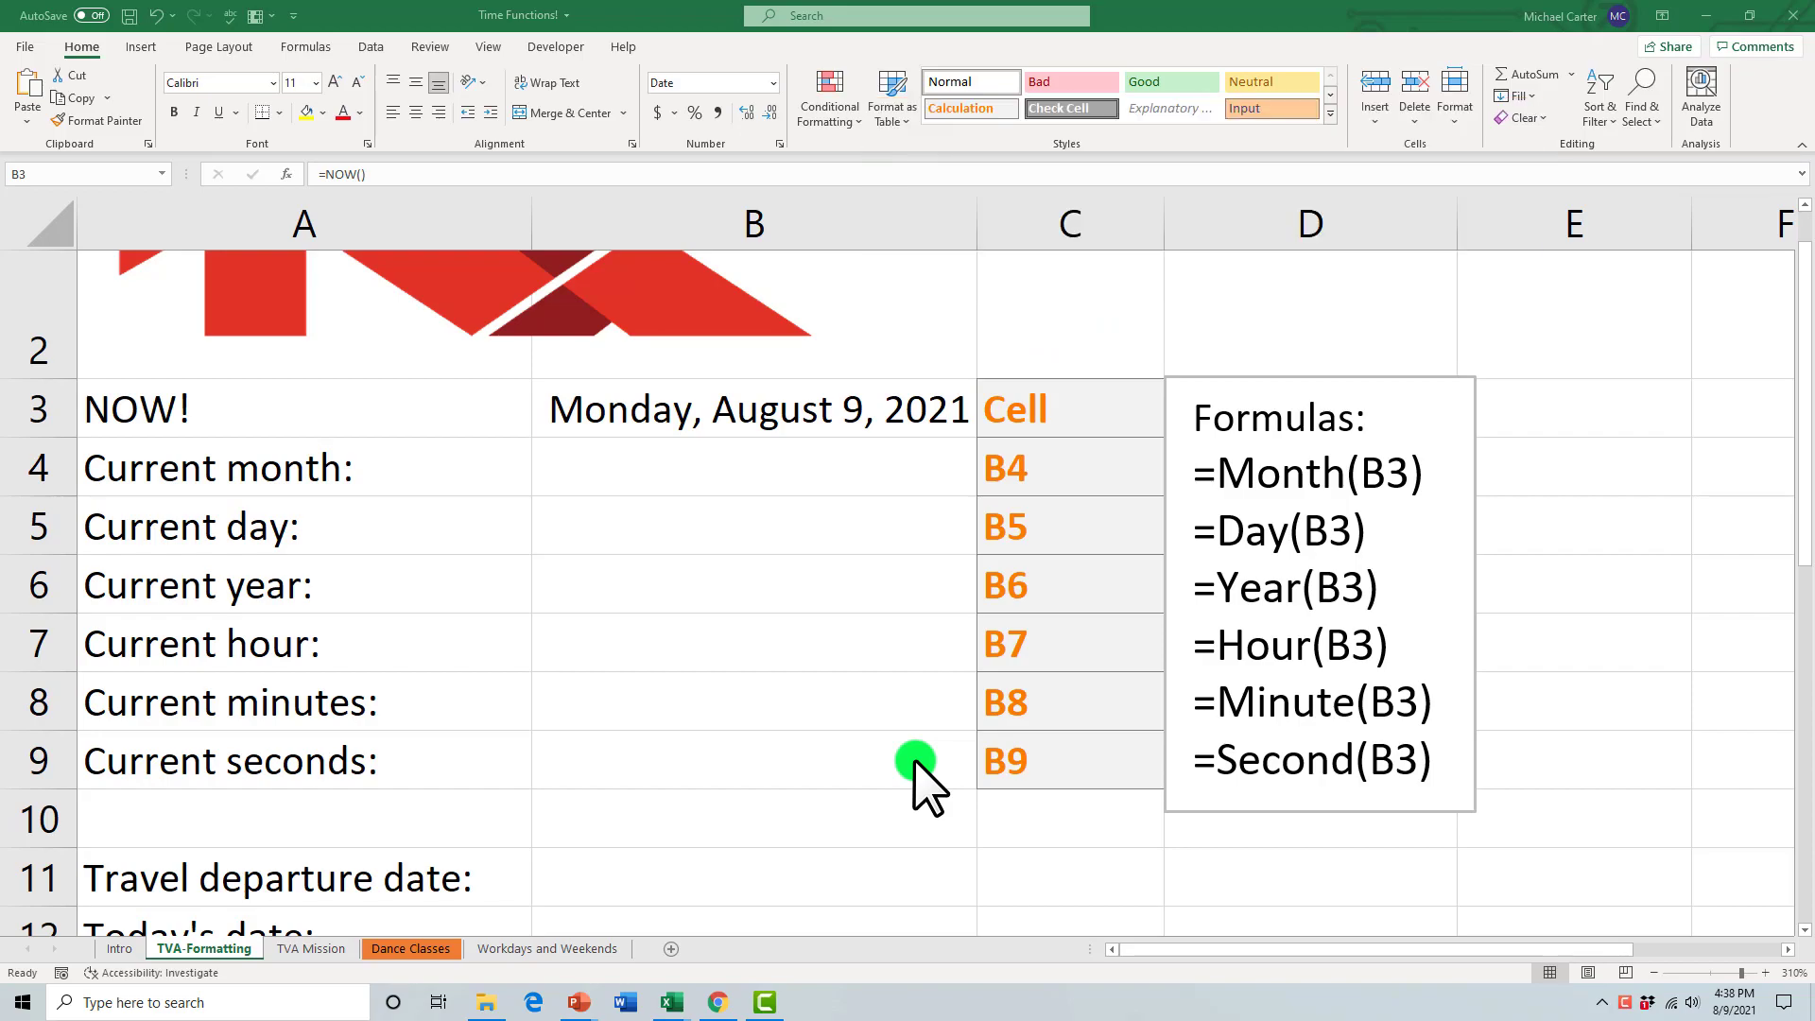
click(774, 406)
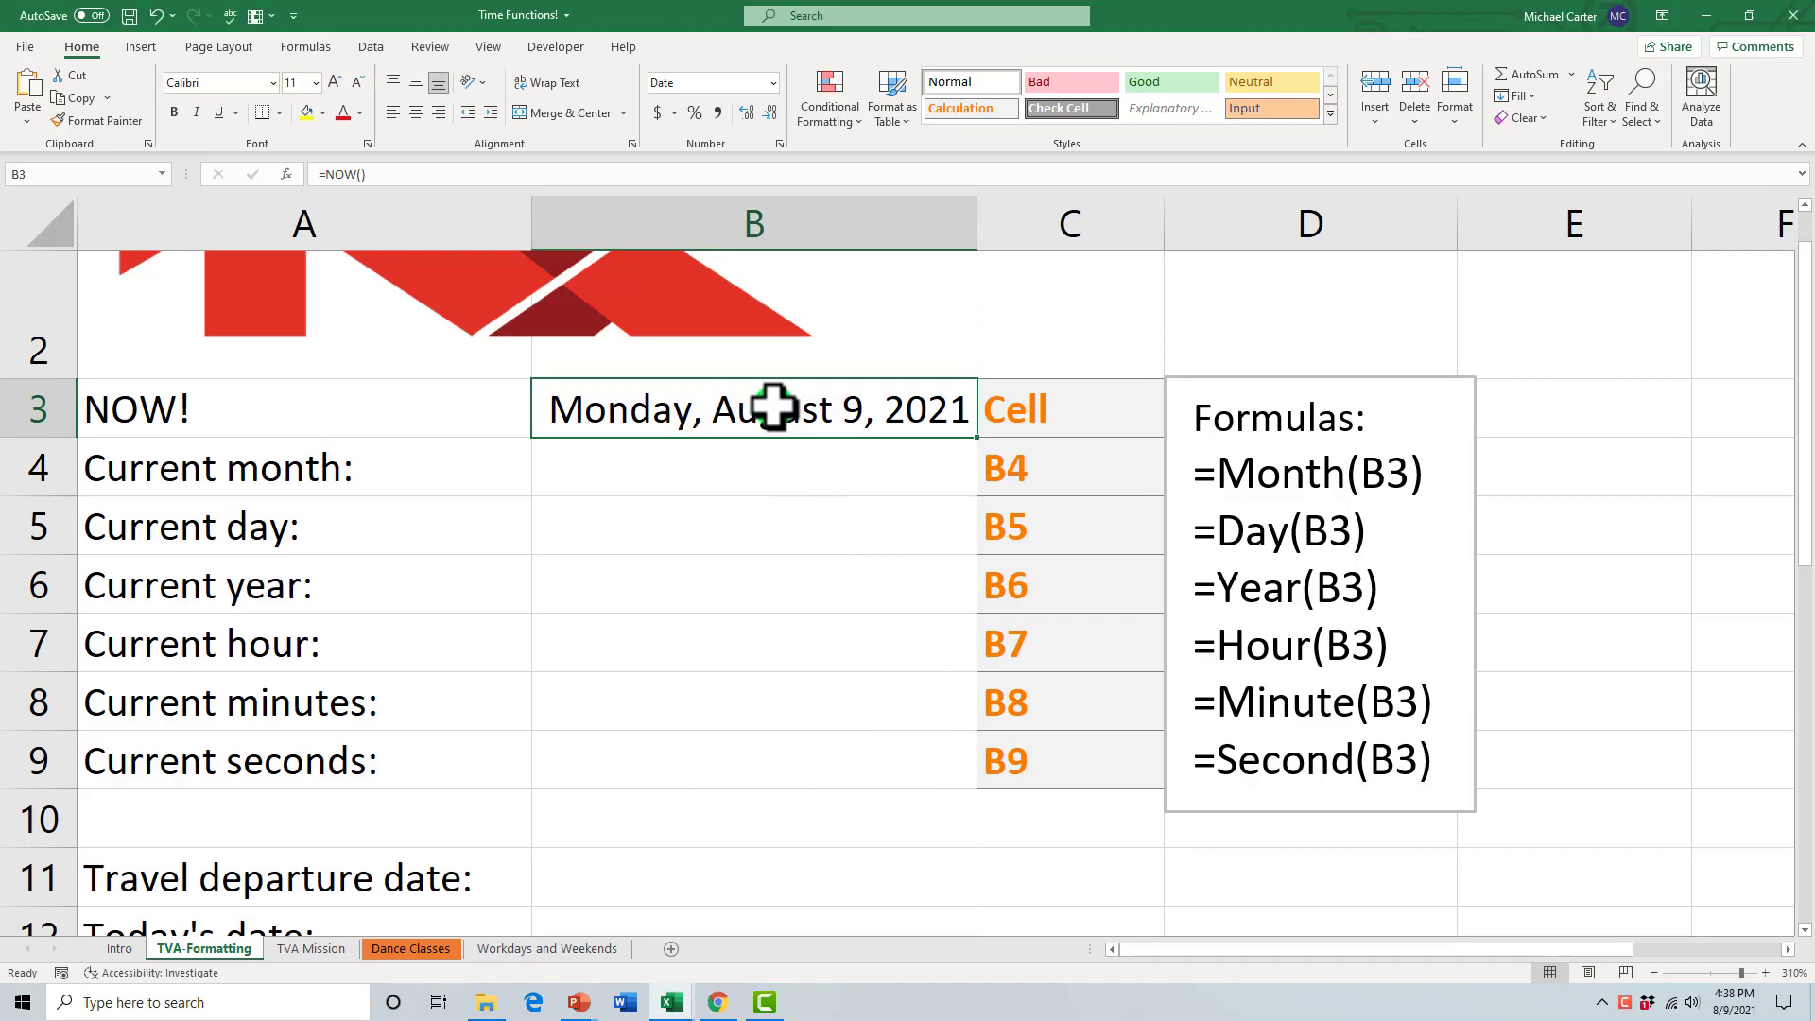
Step: Format B3's NOW date as Number to reveal its serial value
click(771, 82)
click(756, 180)
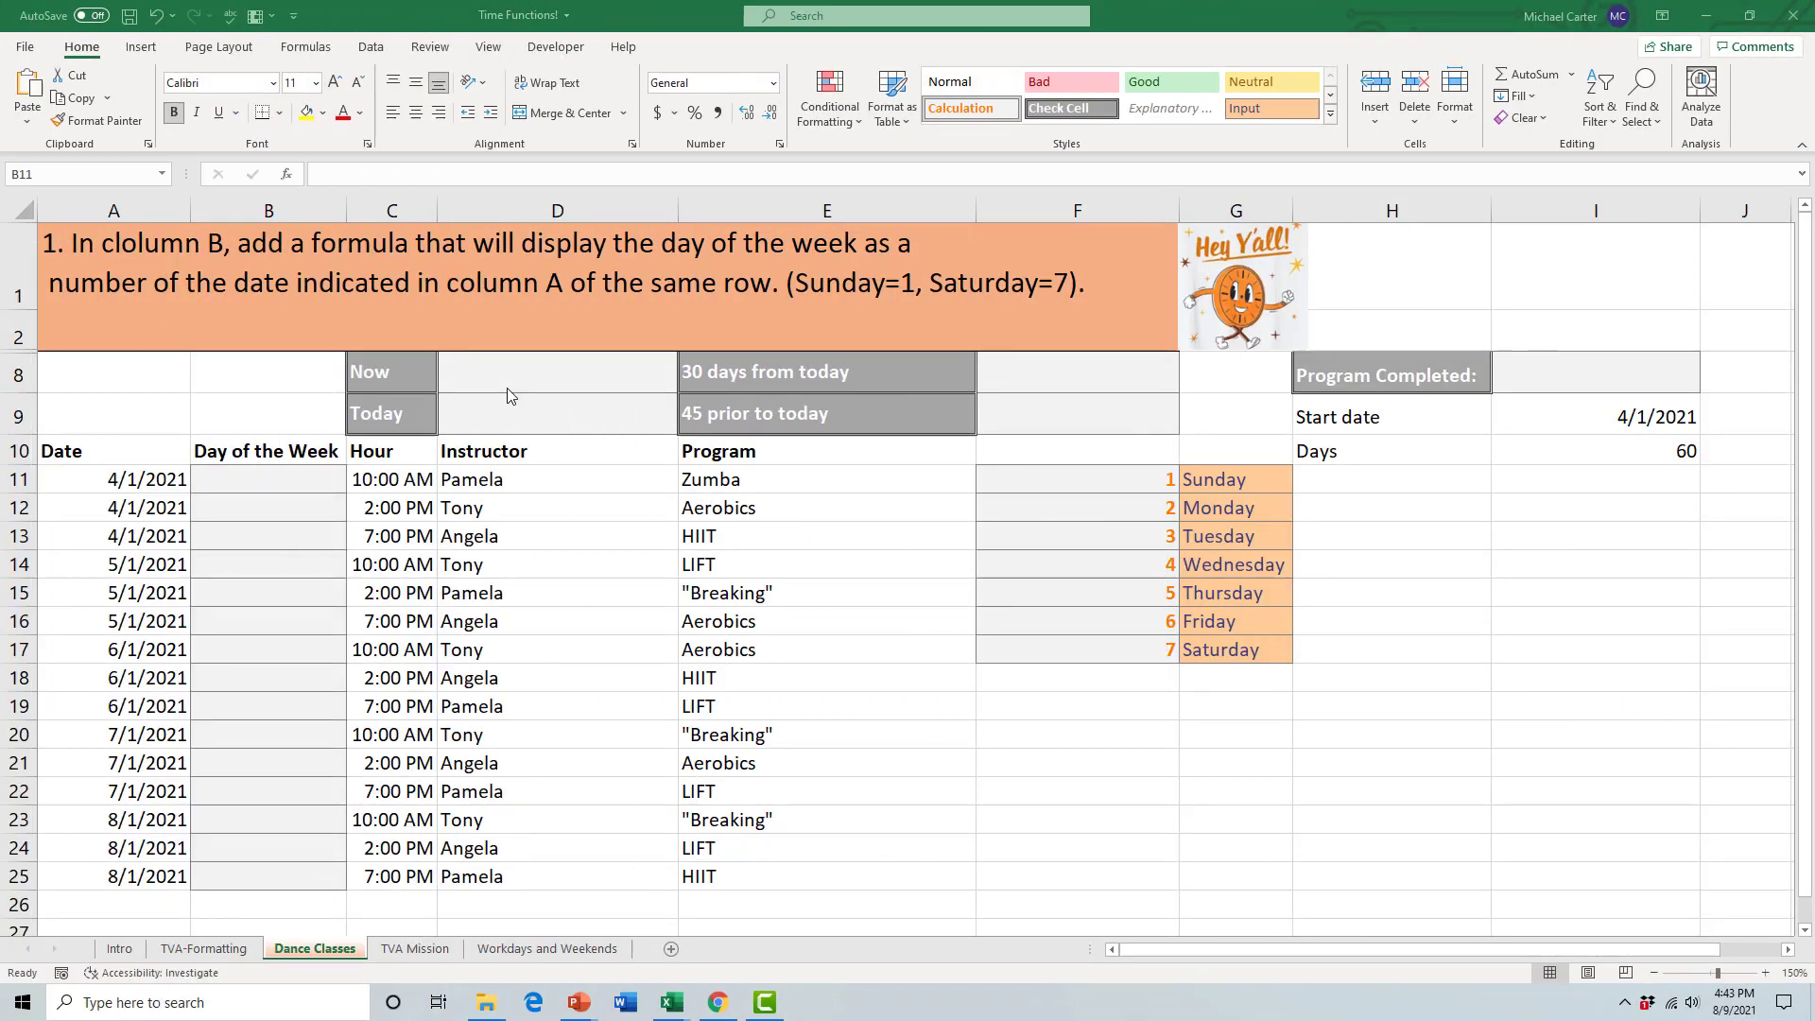
Step: Enter =now() in D8 and =today() in D9 on the Dance Classes sheet
click(509, 384)
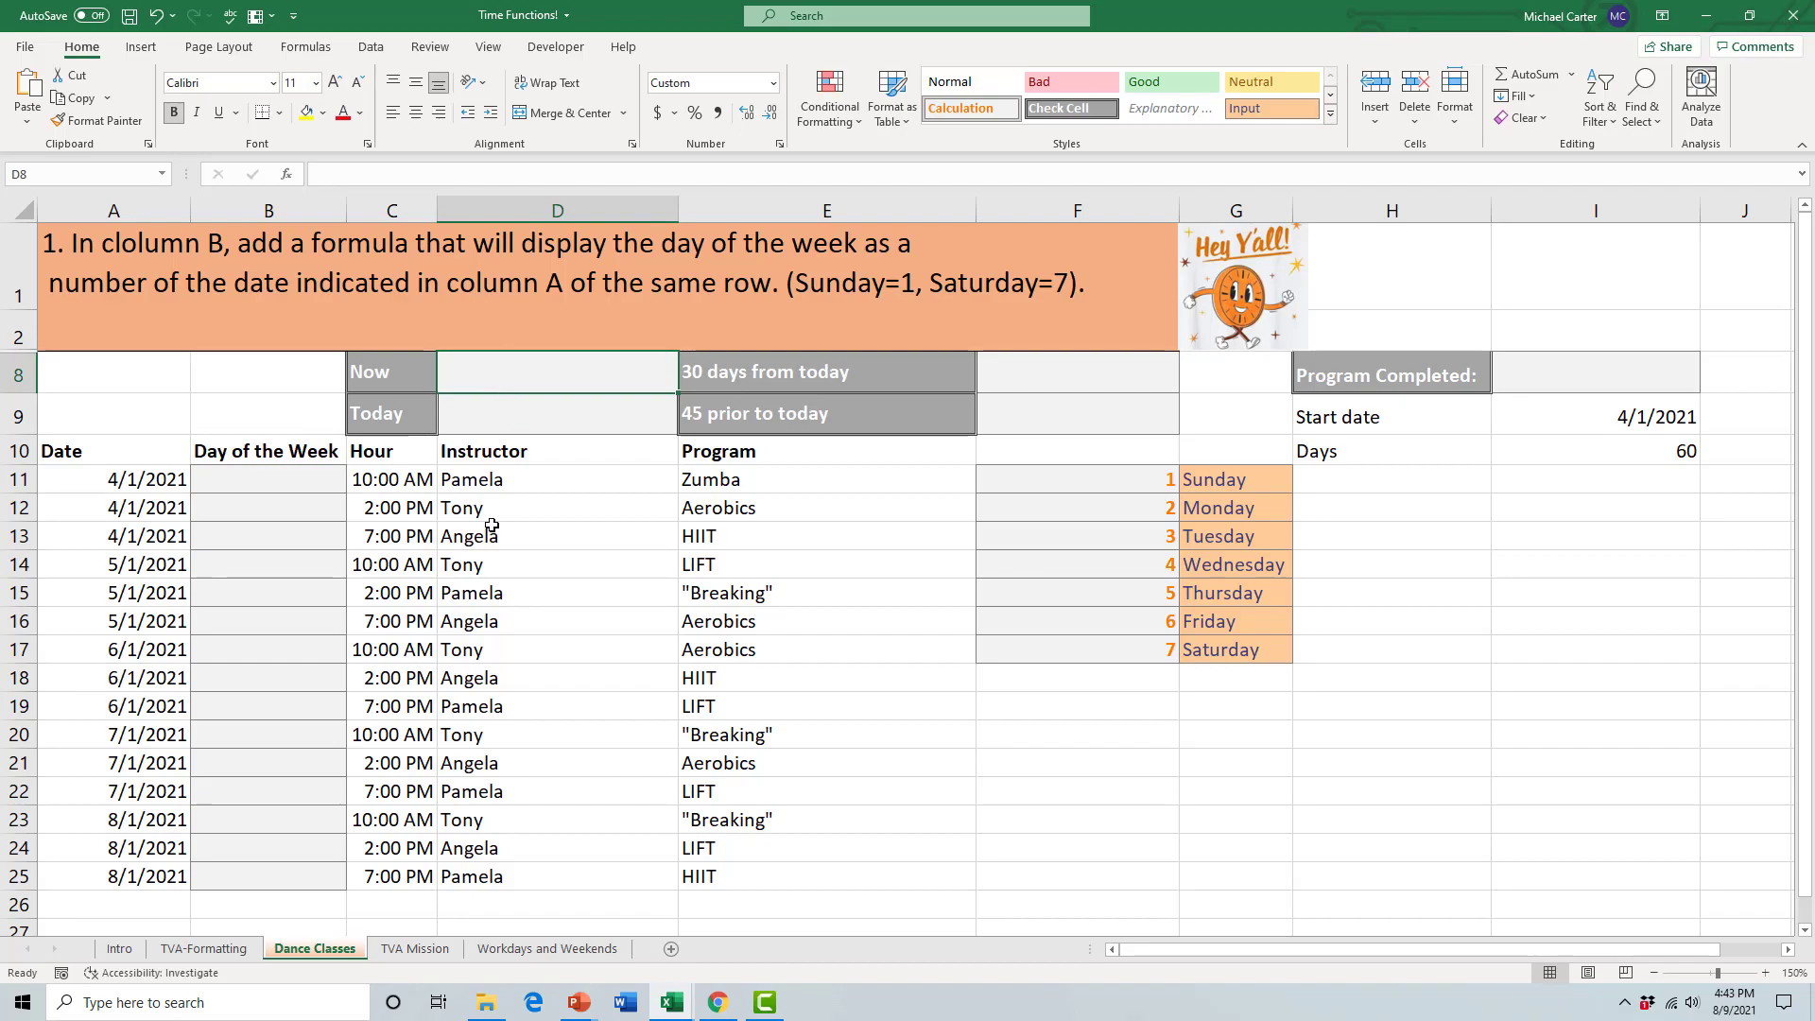
text(=now)
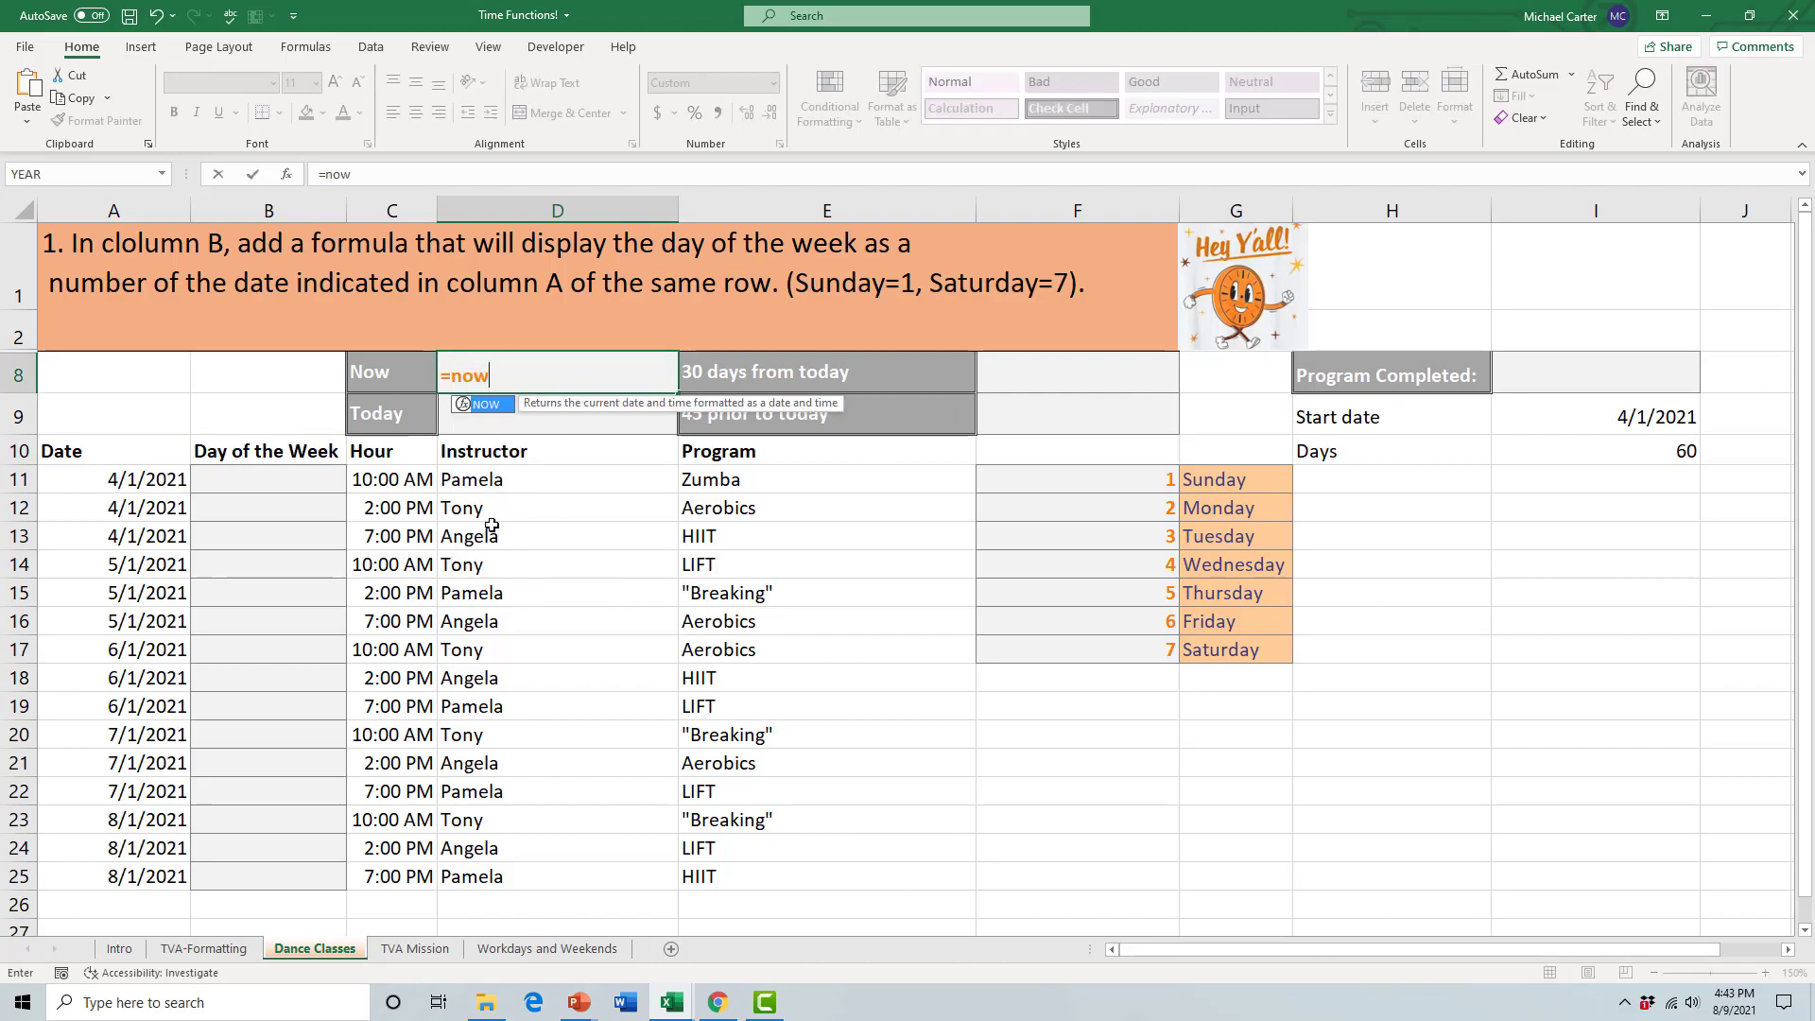
text(())
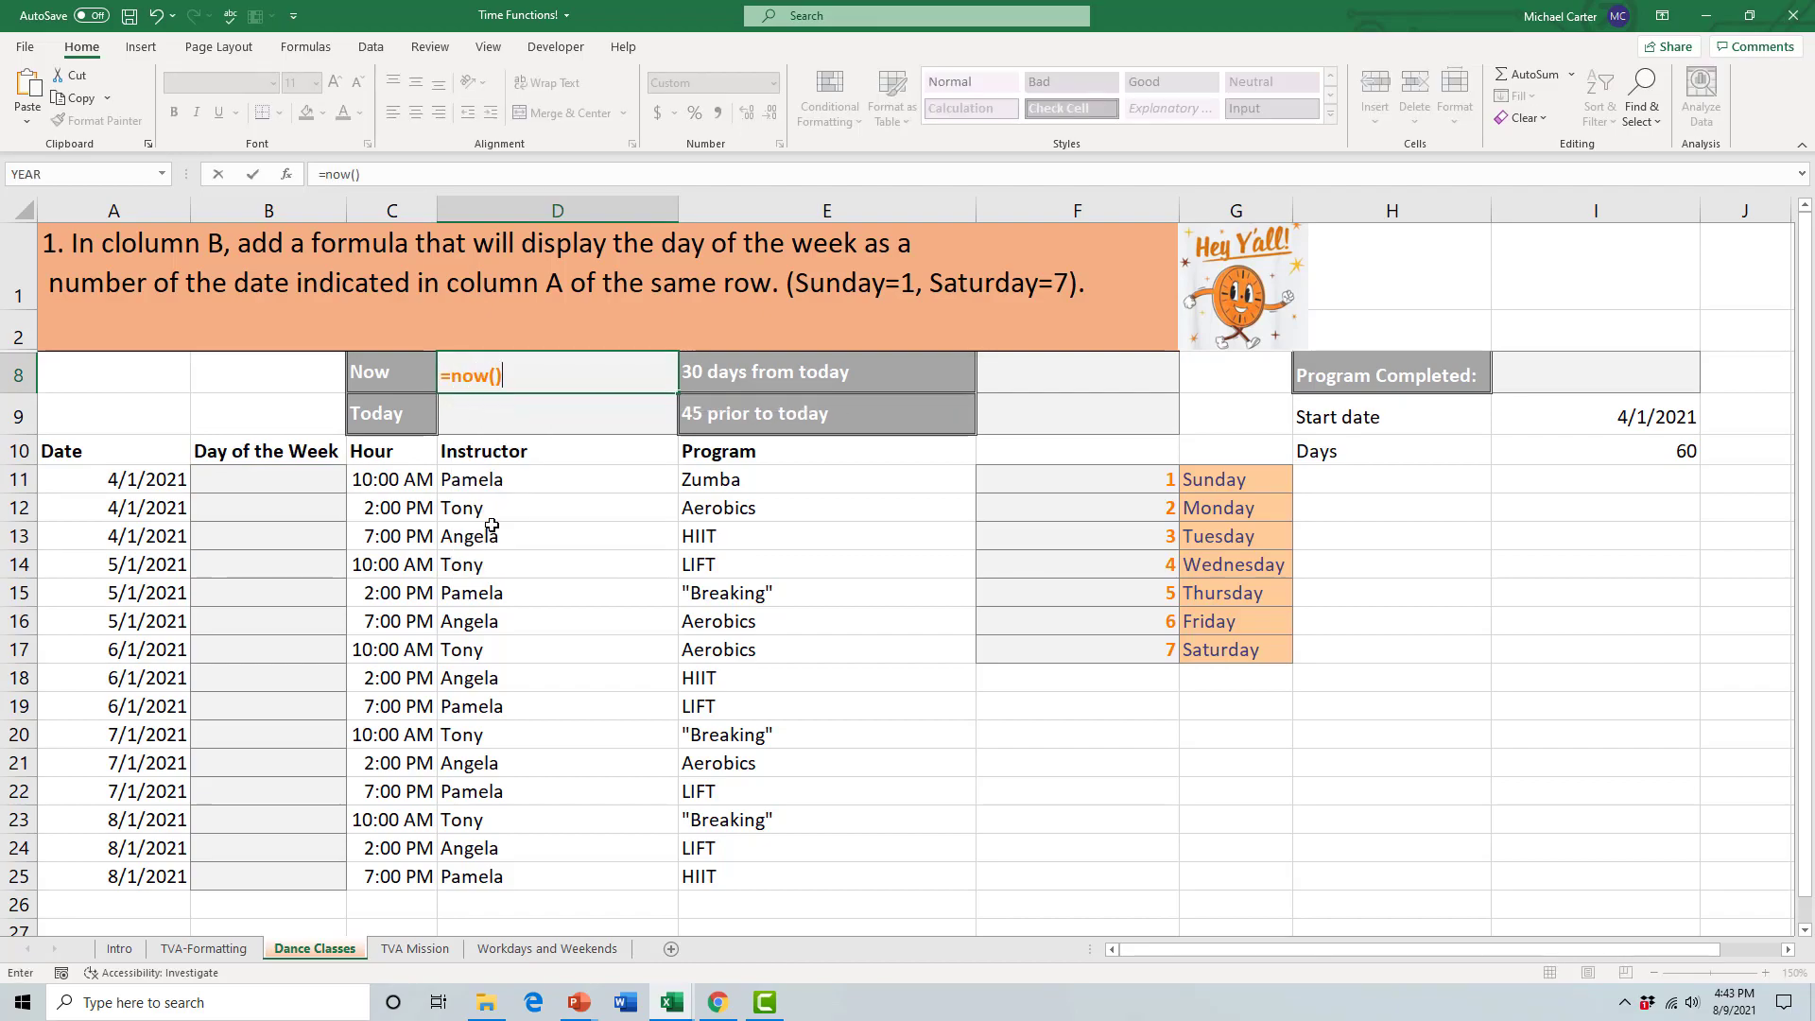
key(Return)
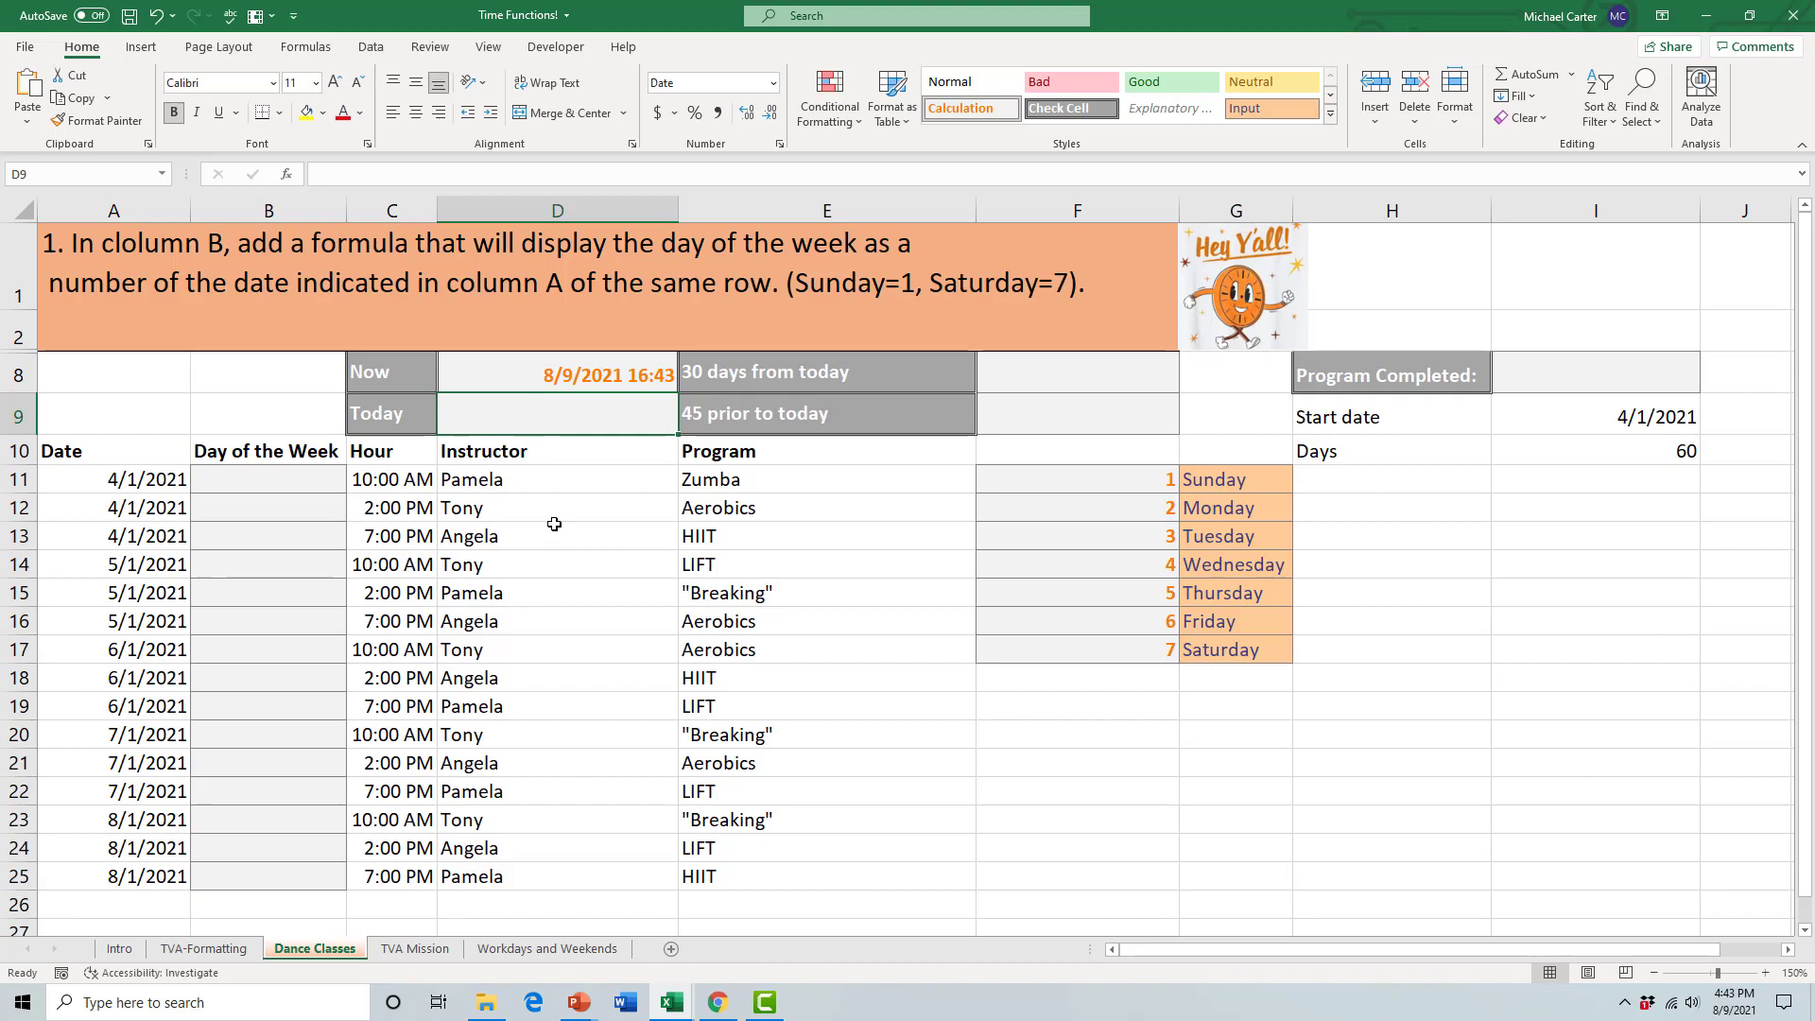
text(=today())
key(Return)
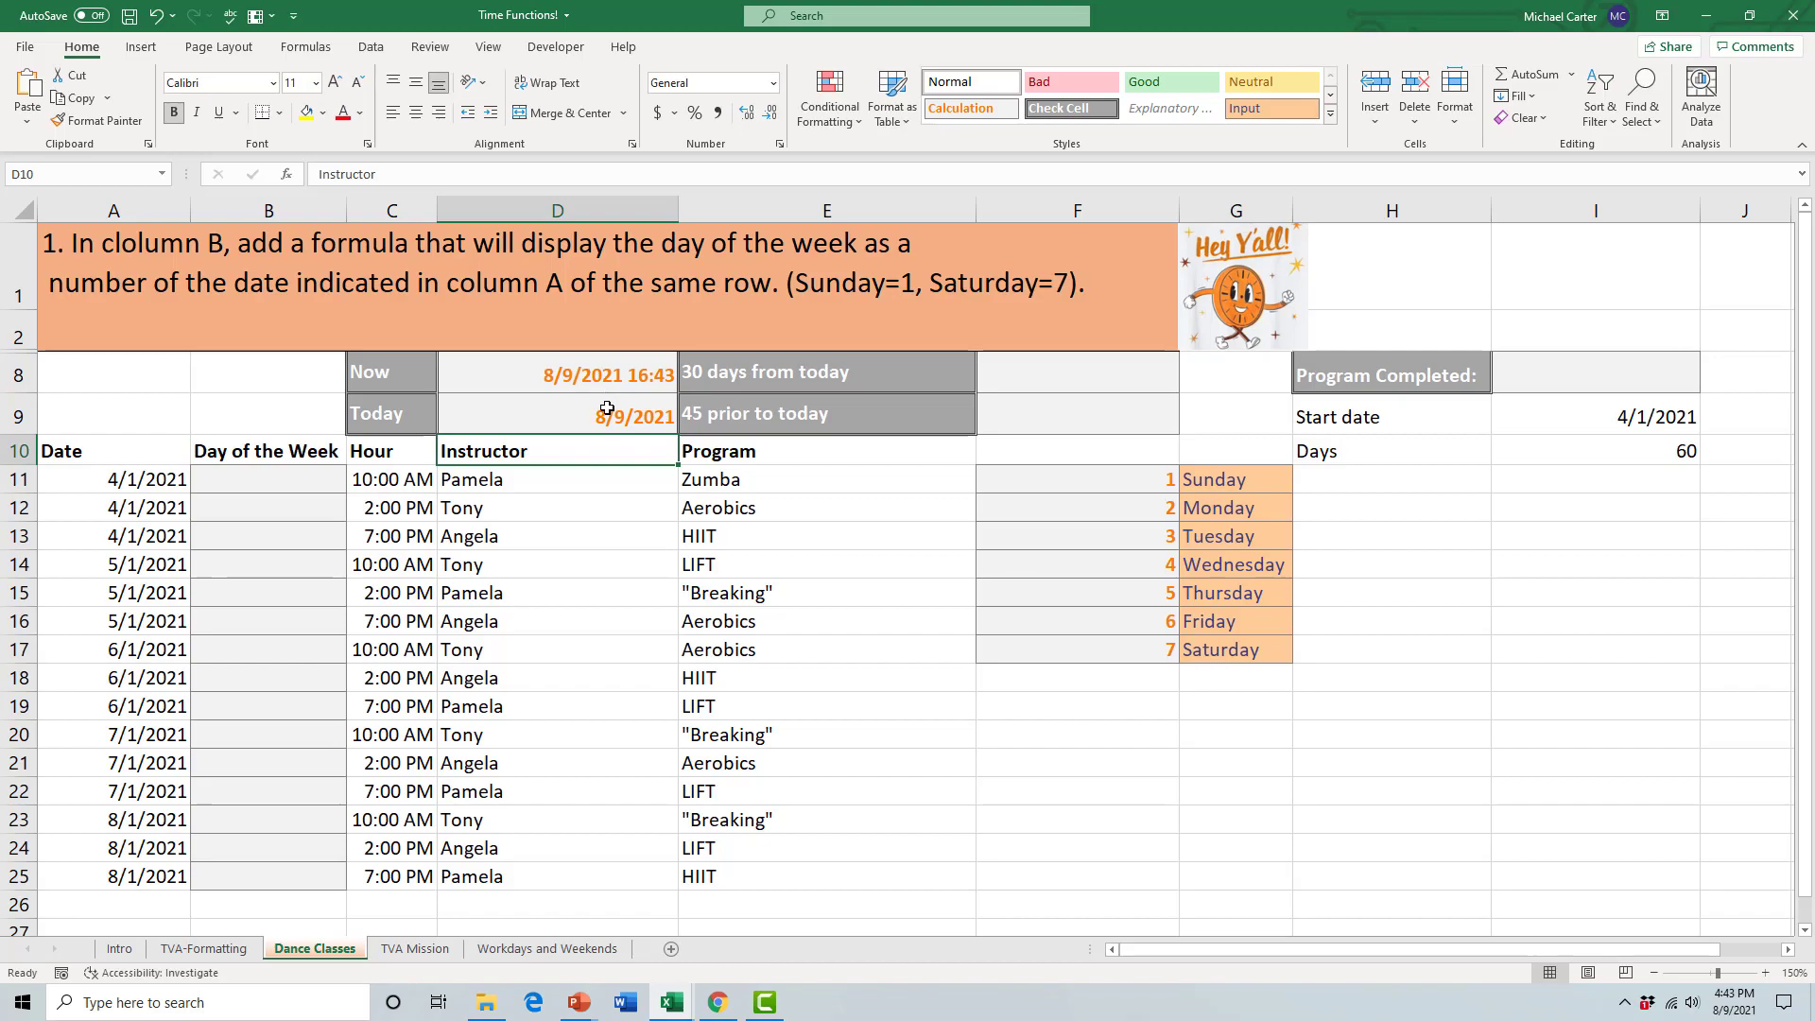
click(1077, 374)
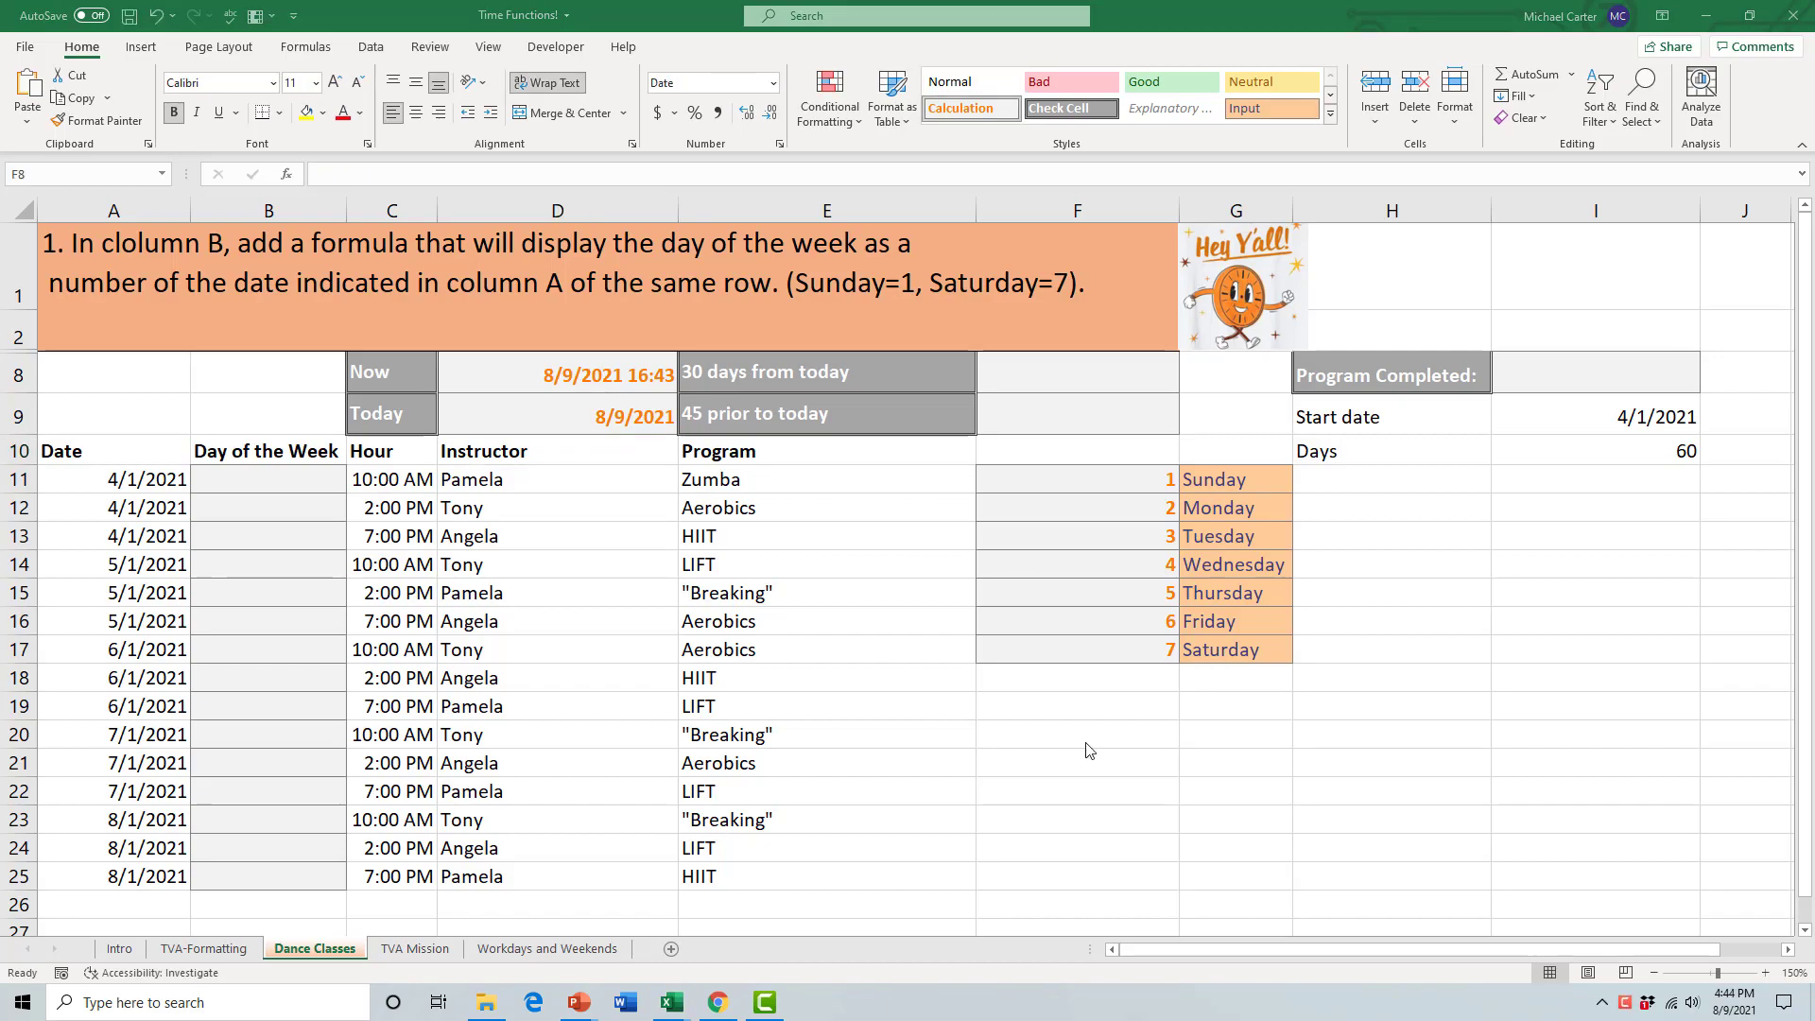
Step: Enter =today()+30 in F8 and =today()-45 in F9
click(1003, 380)
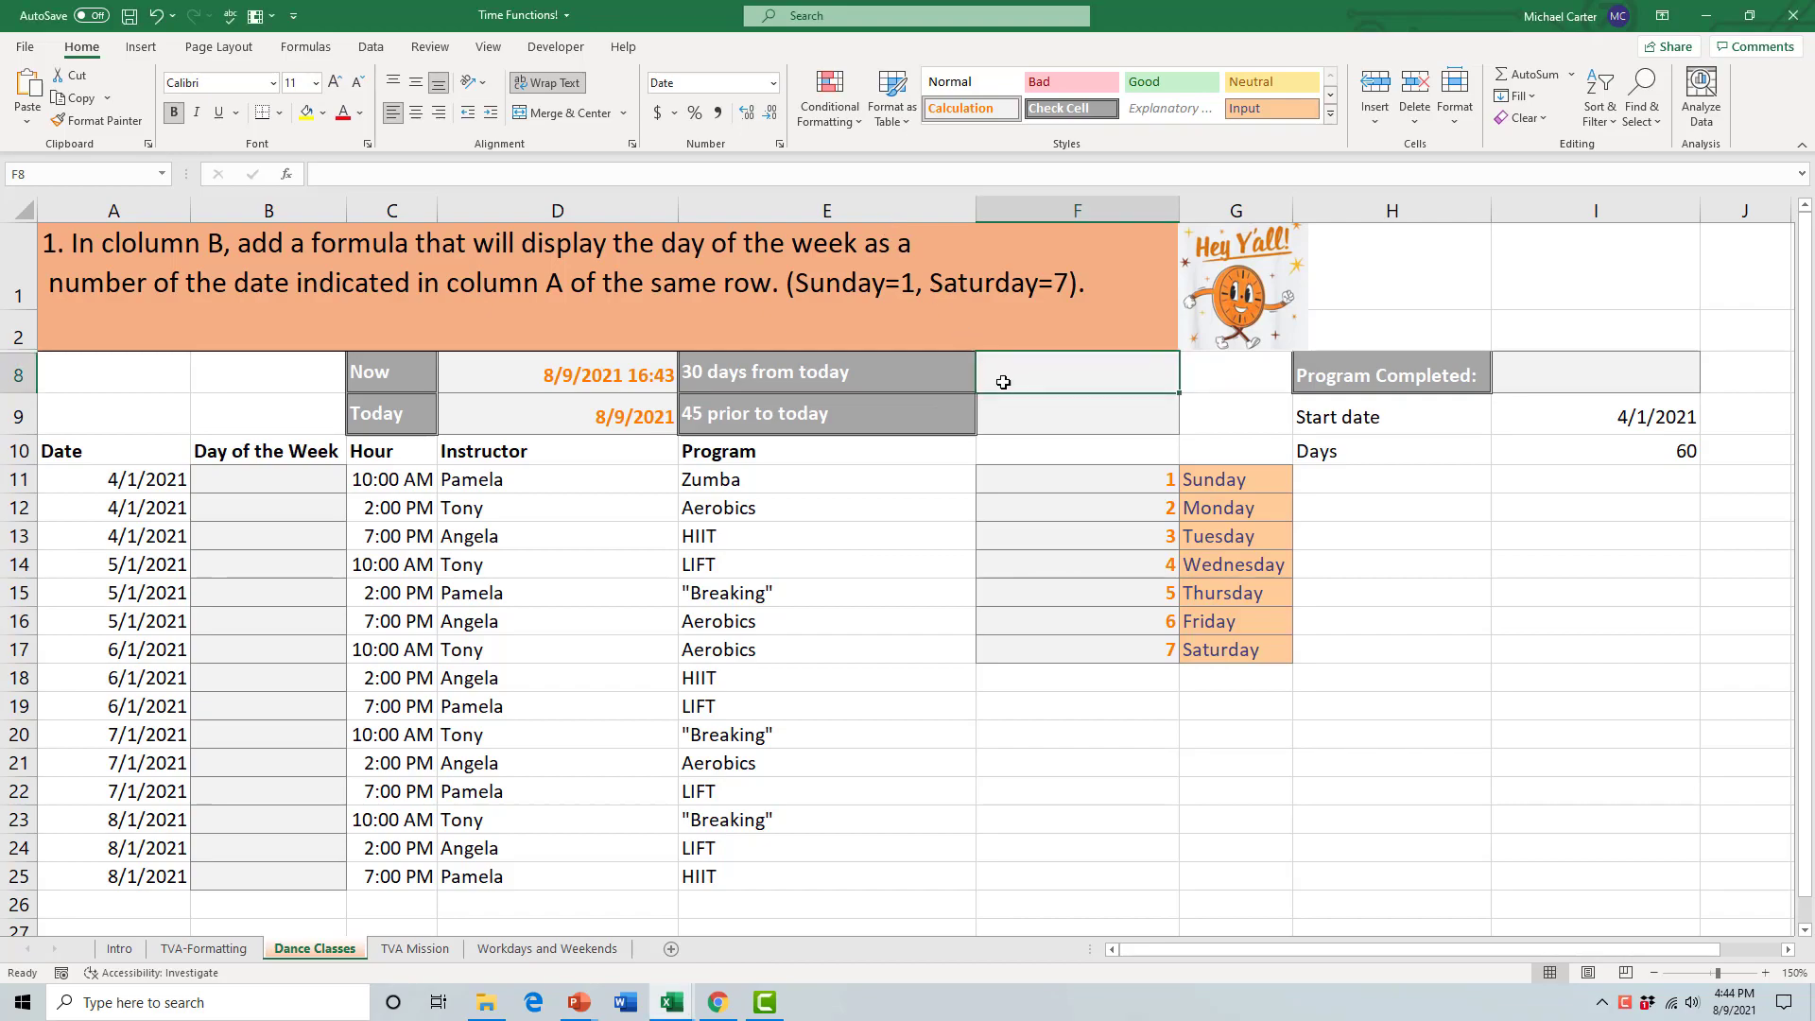
text(=today())
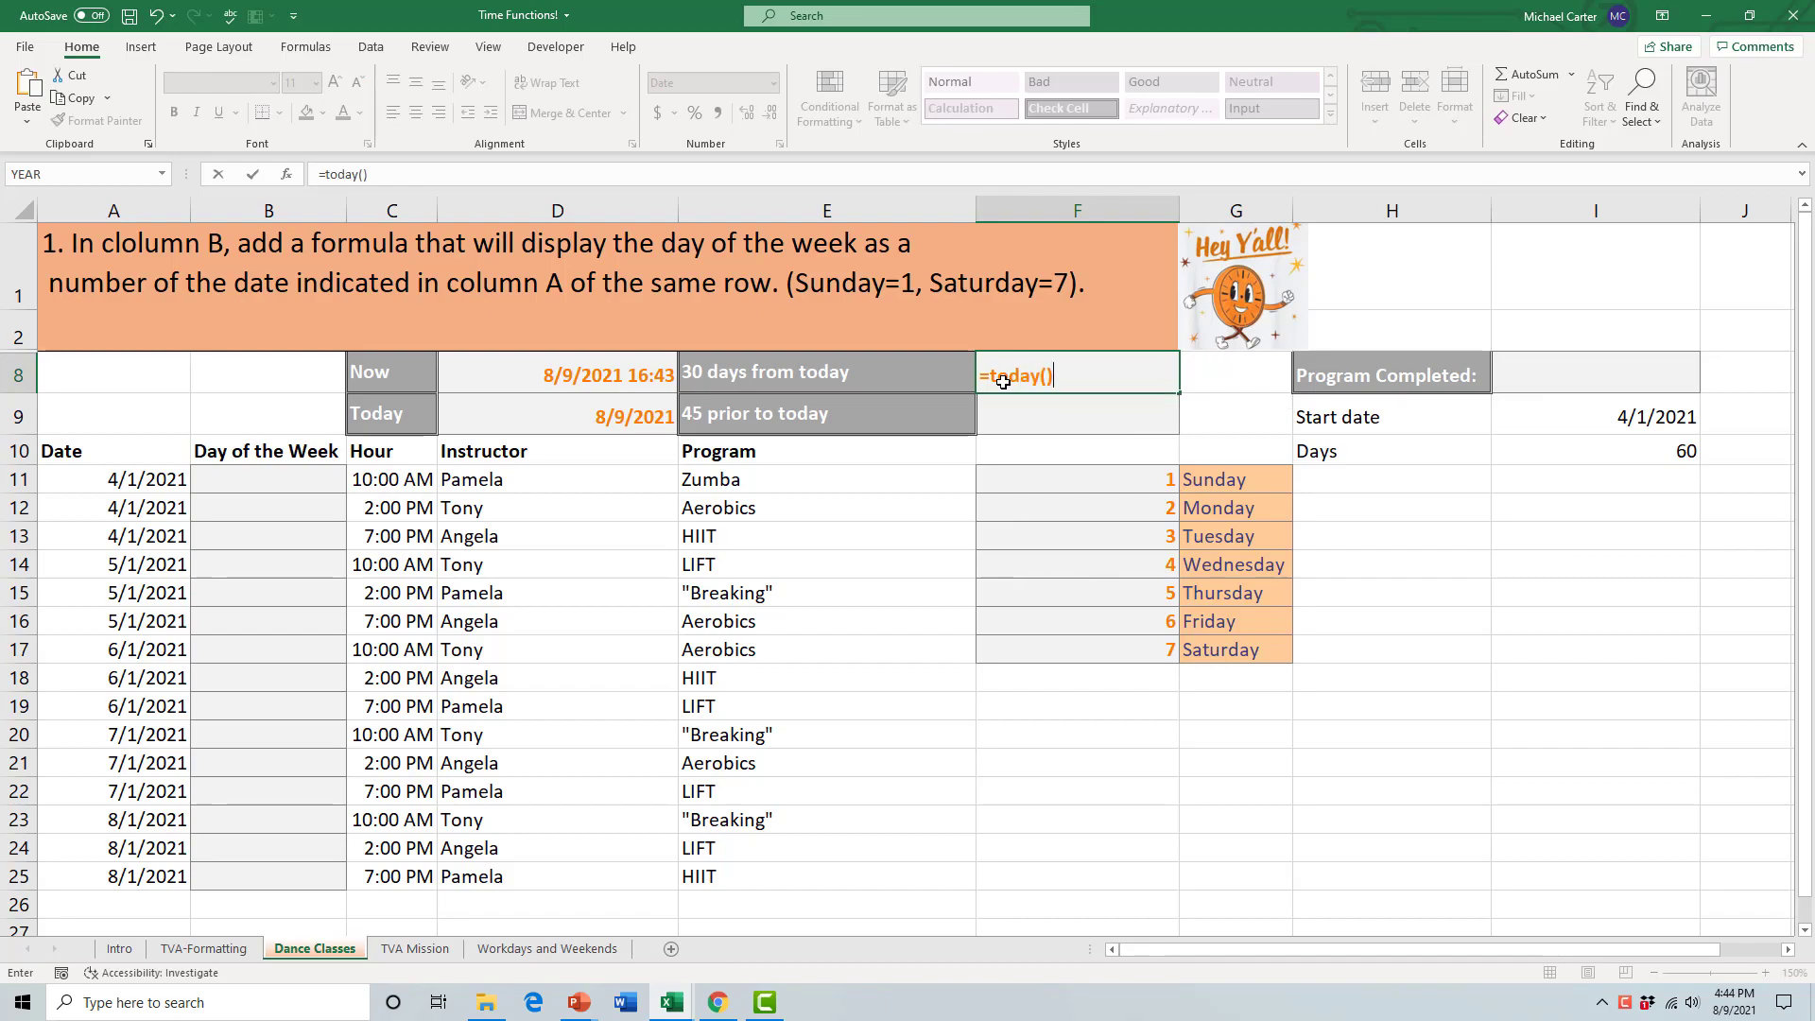
text(+30)
key(Return)
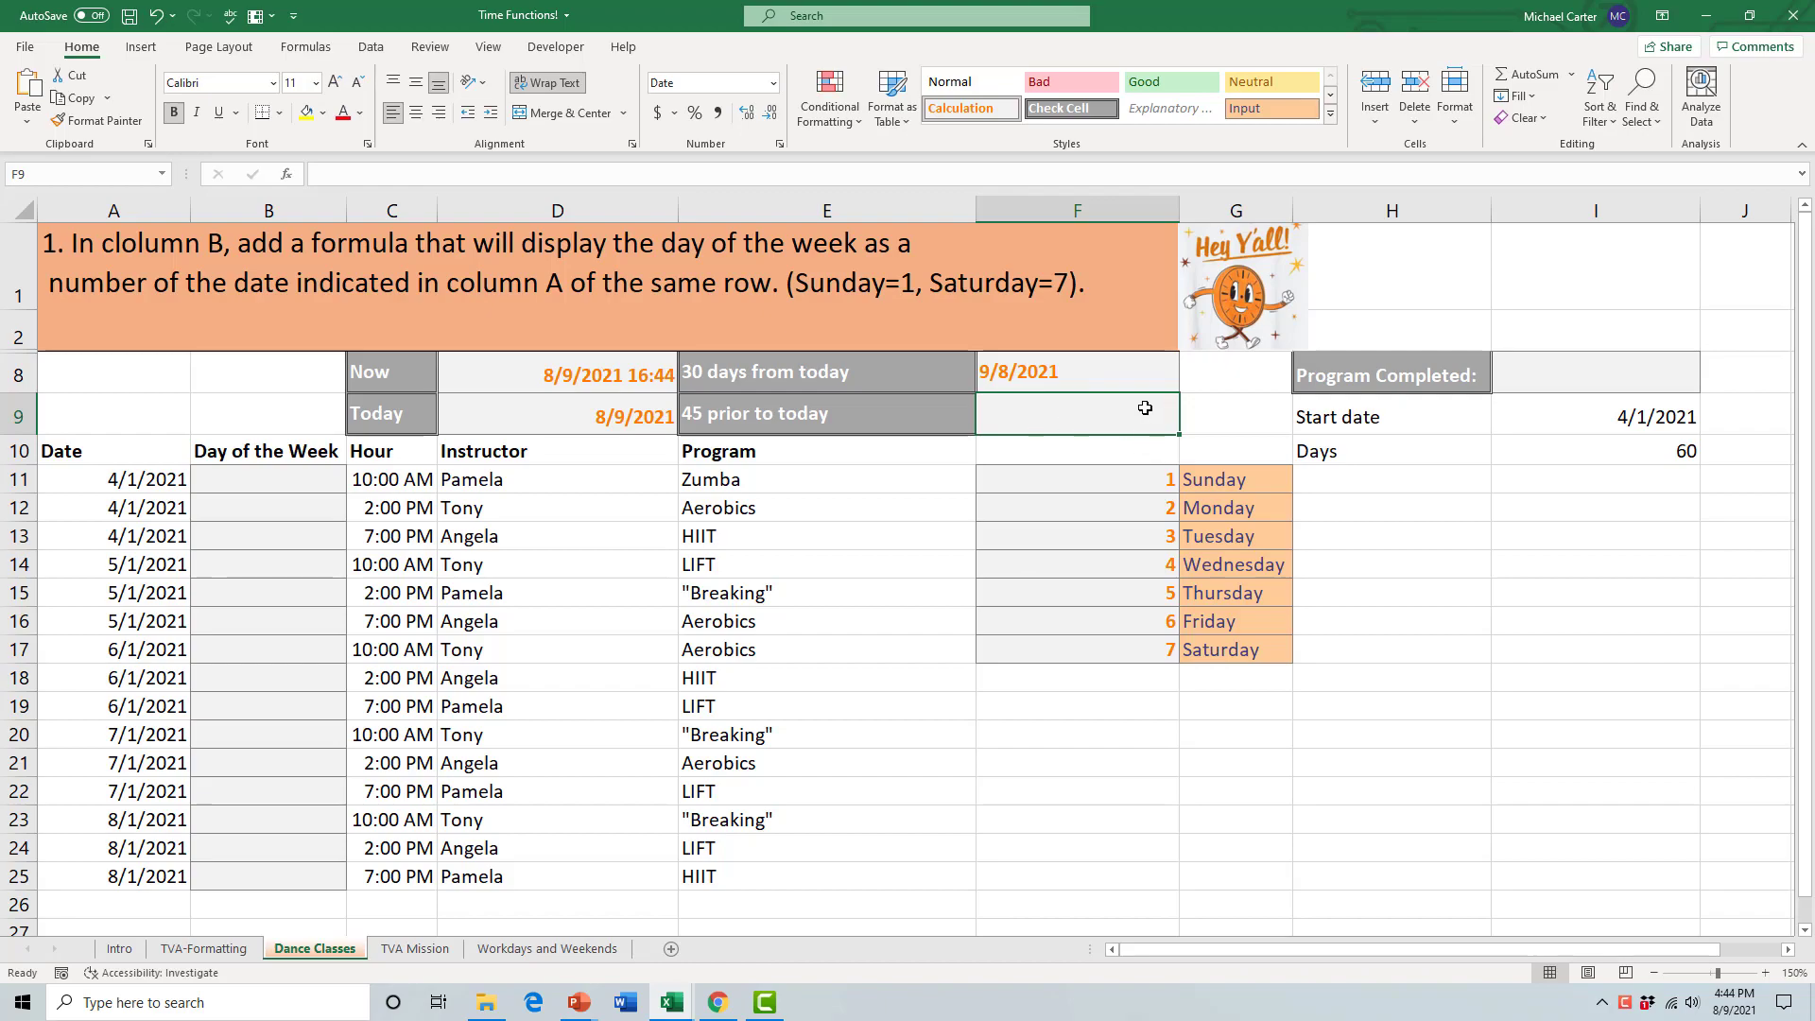
text(=)
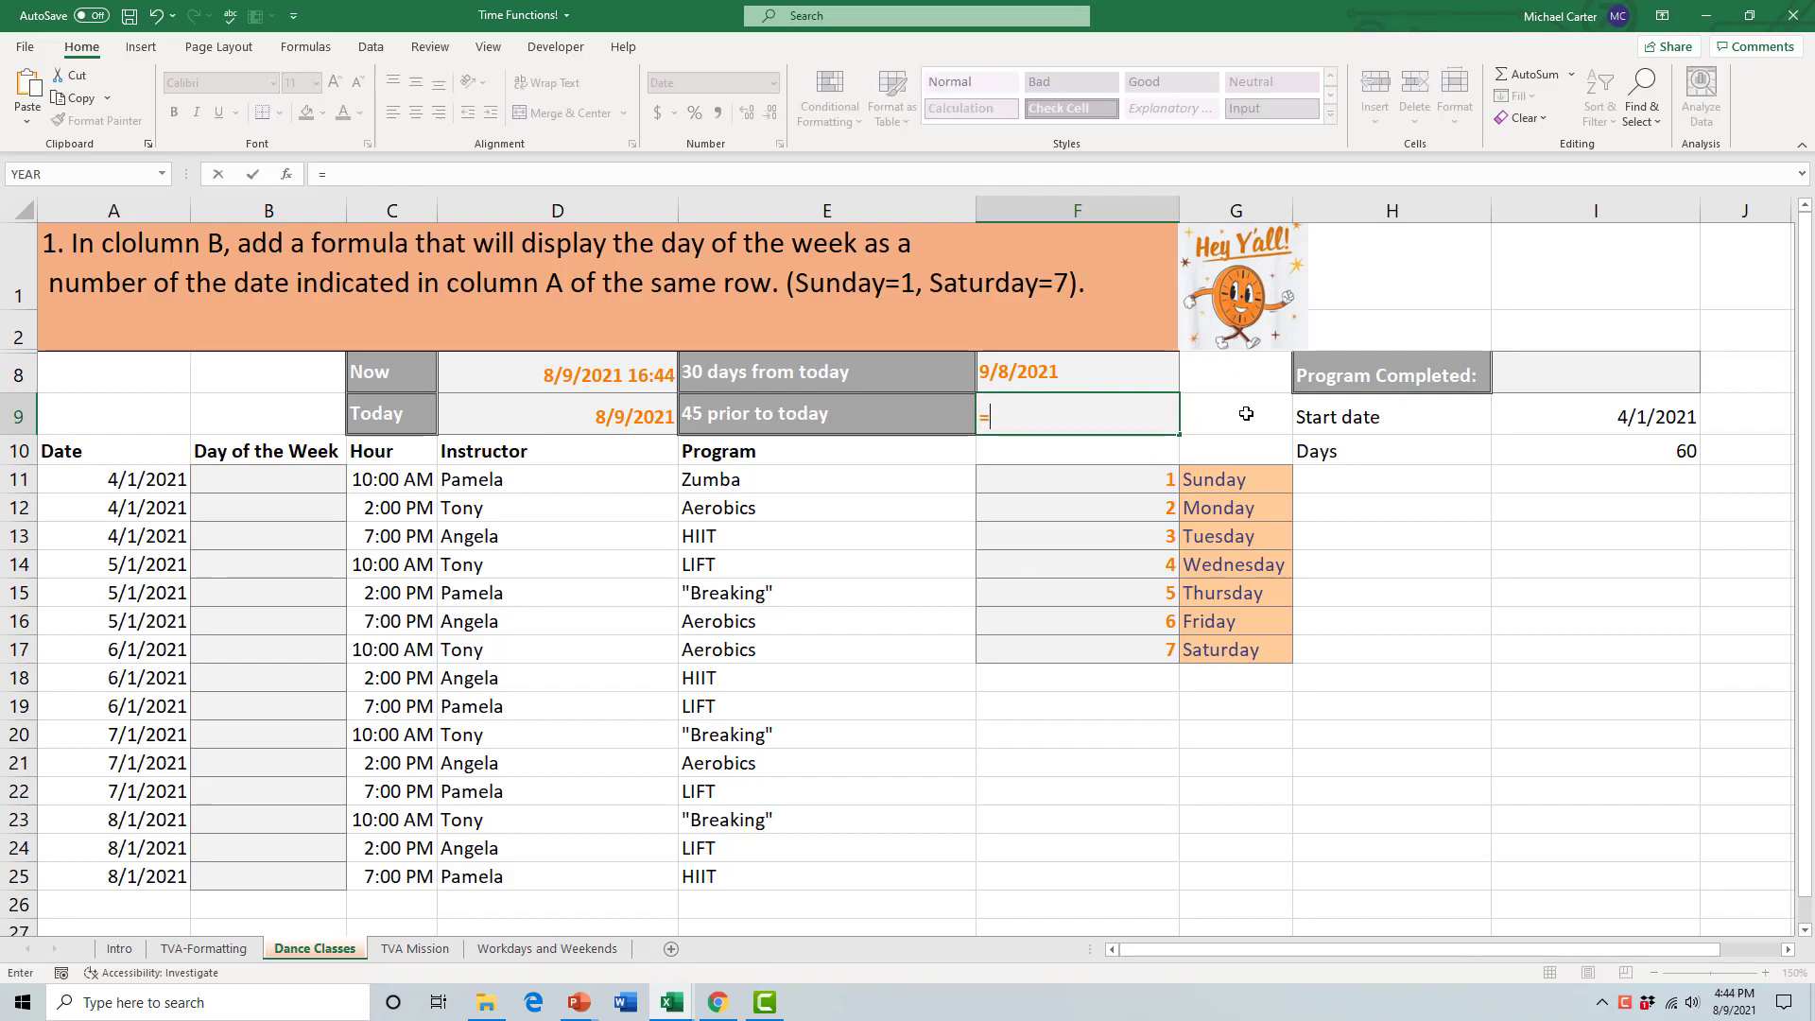
text(today()-)
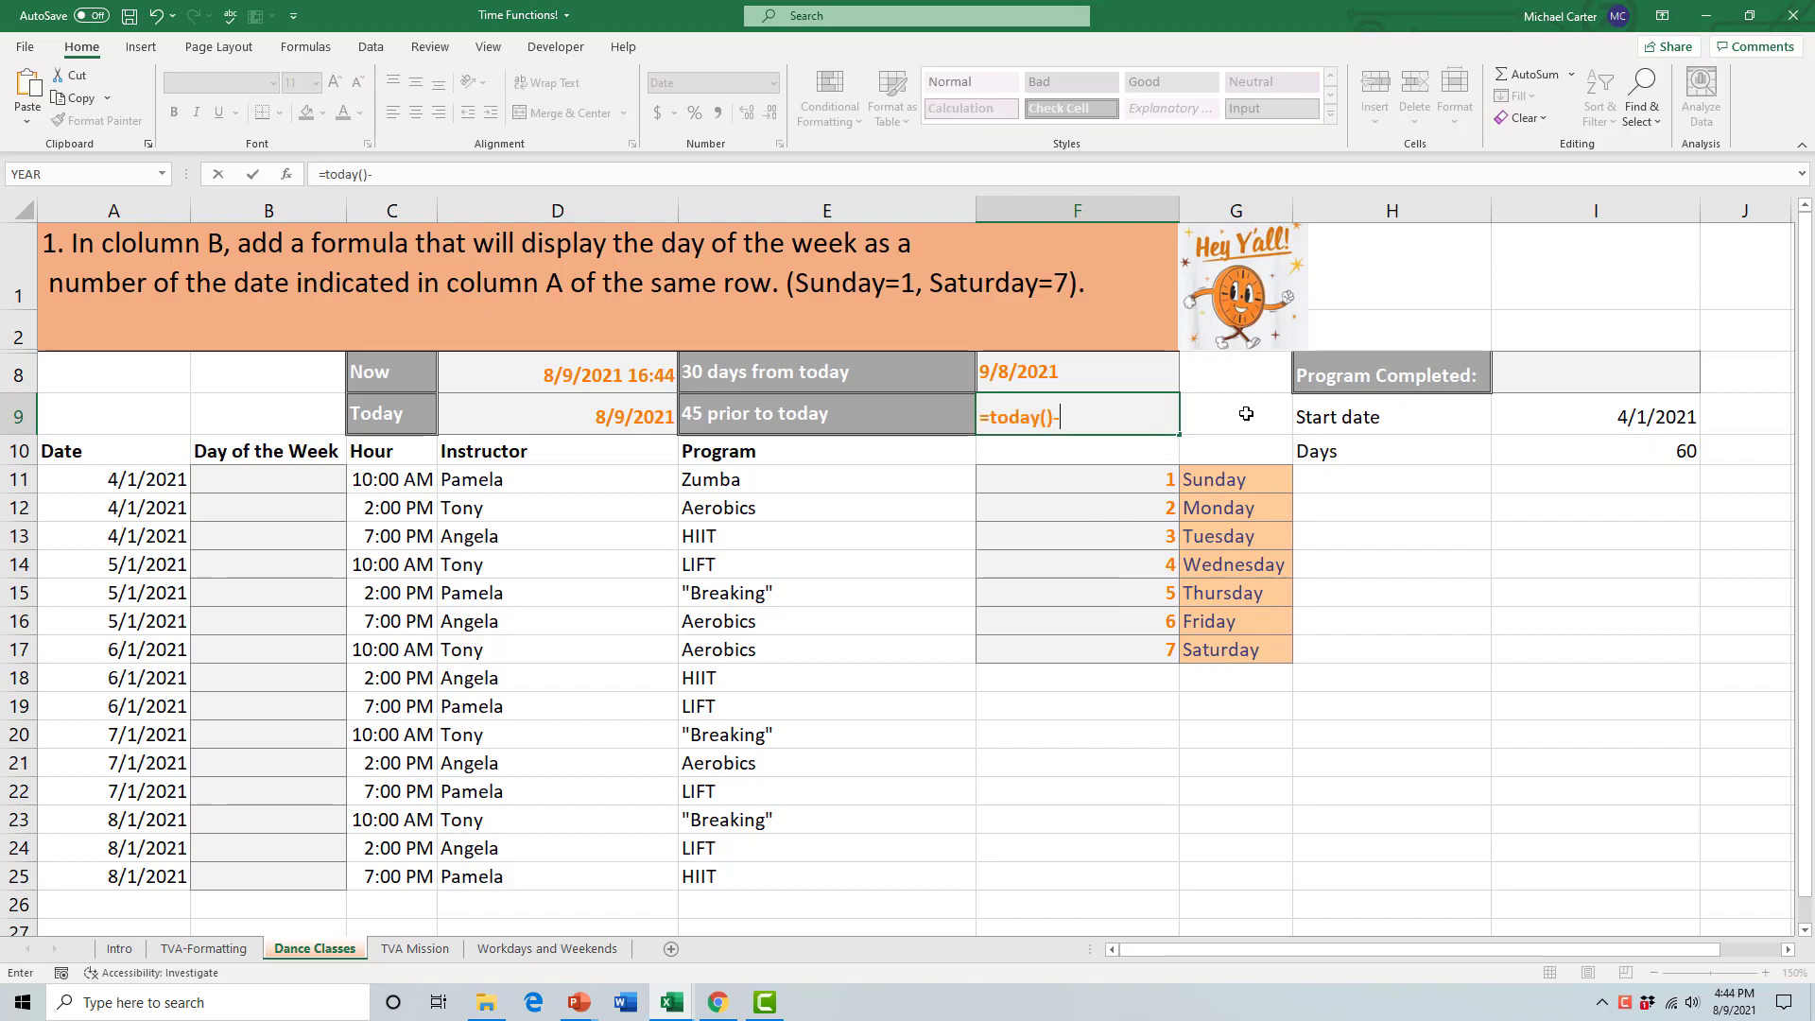
text(45)
key(Return)
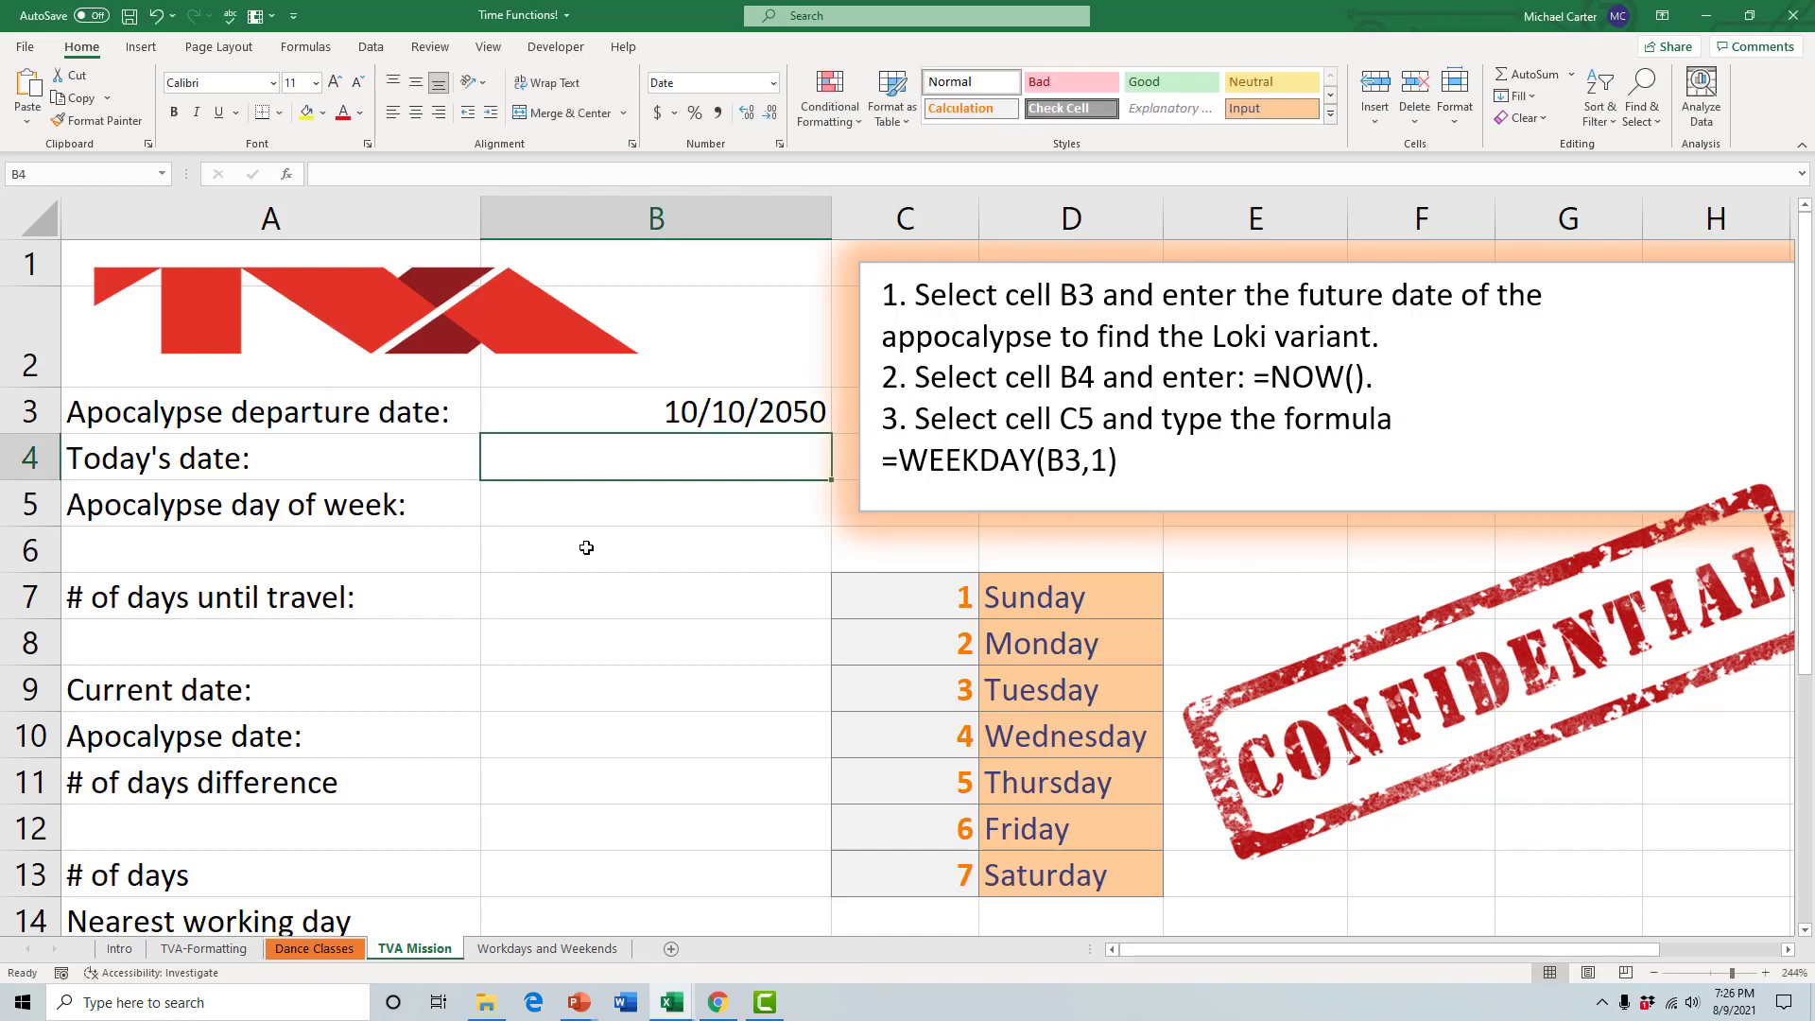
Step: Enter =today() in B4 so it shows 8/9/2021
text(=today)
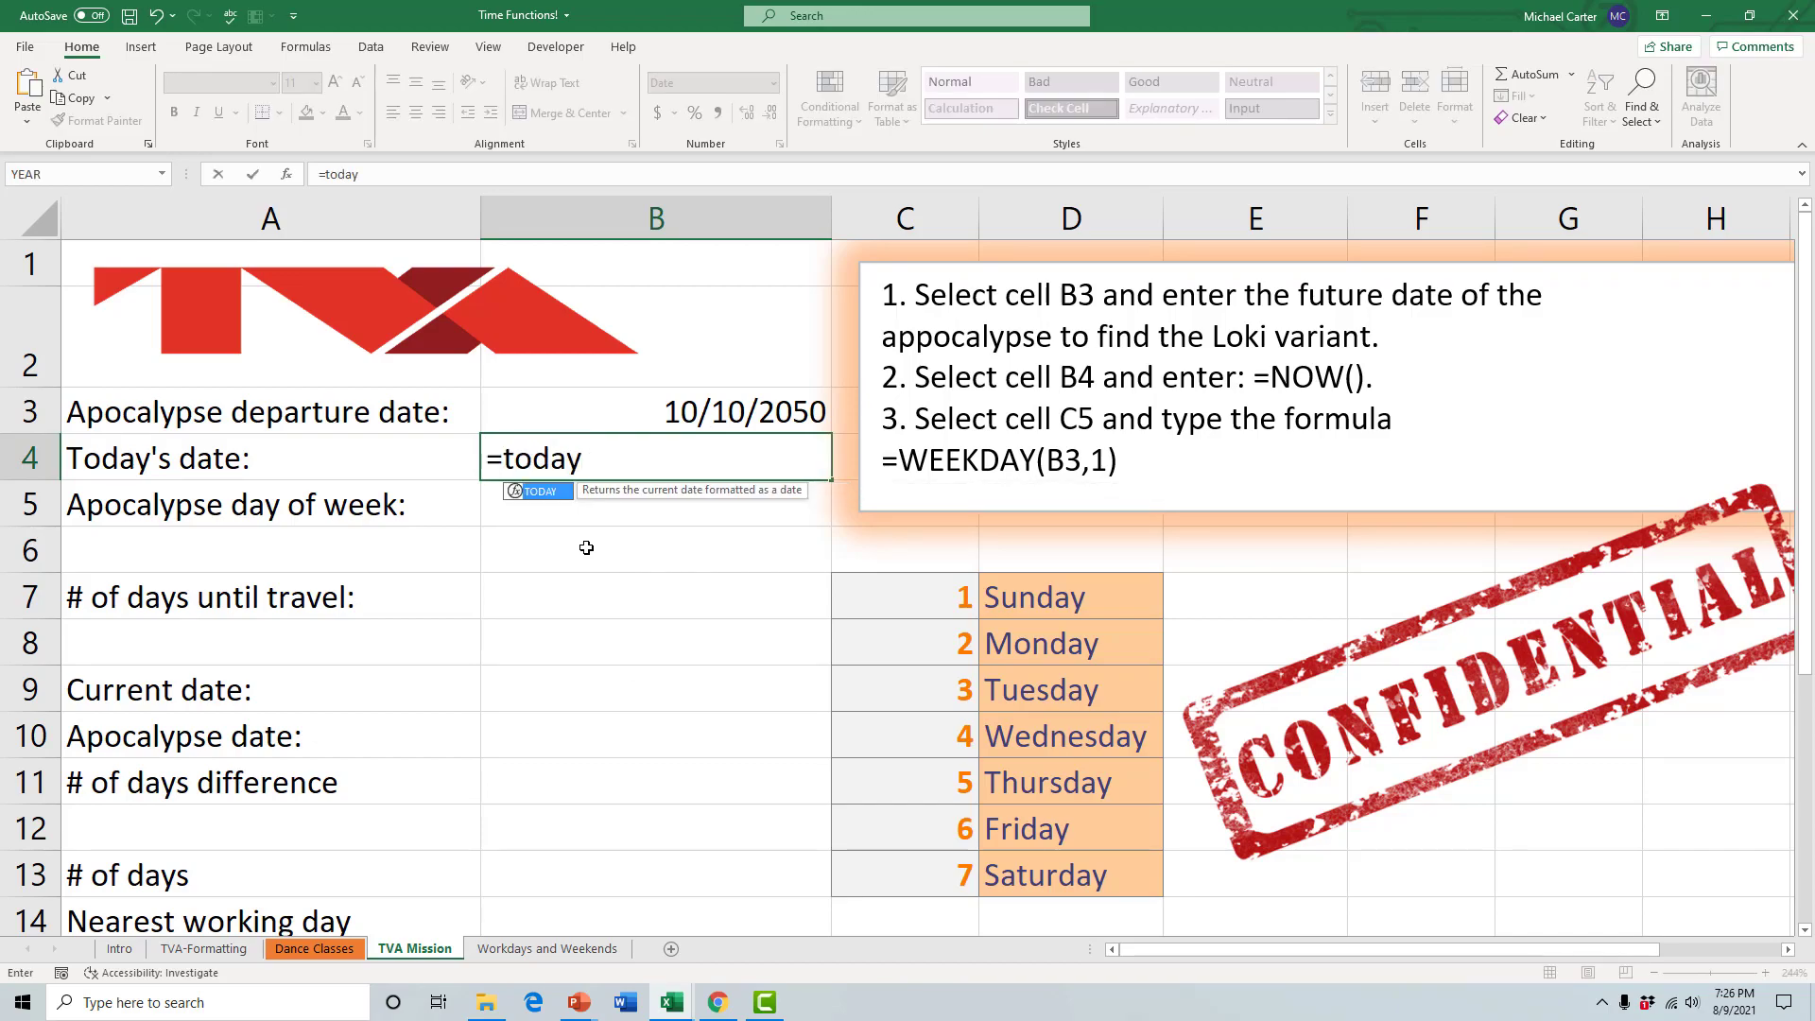
text(())
key(Return)
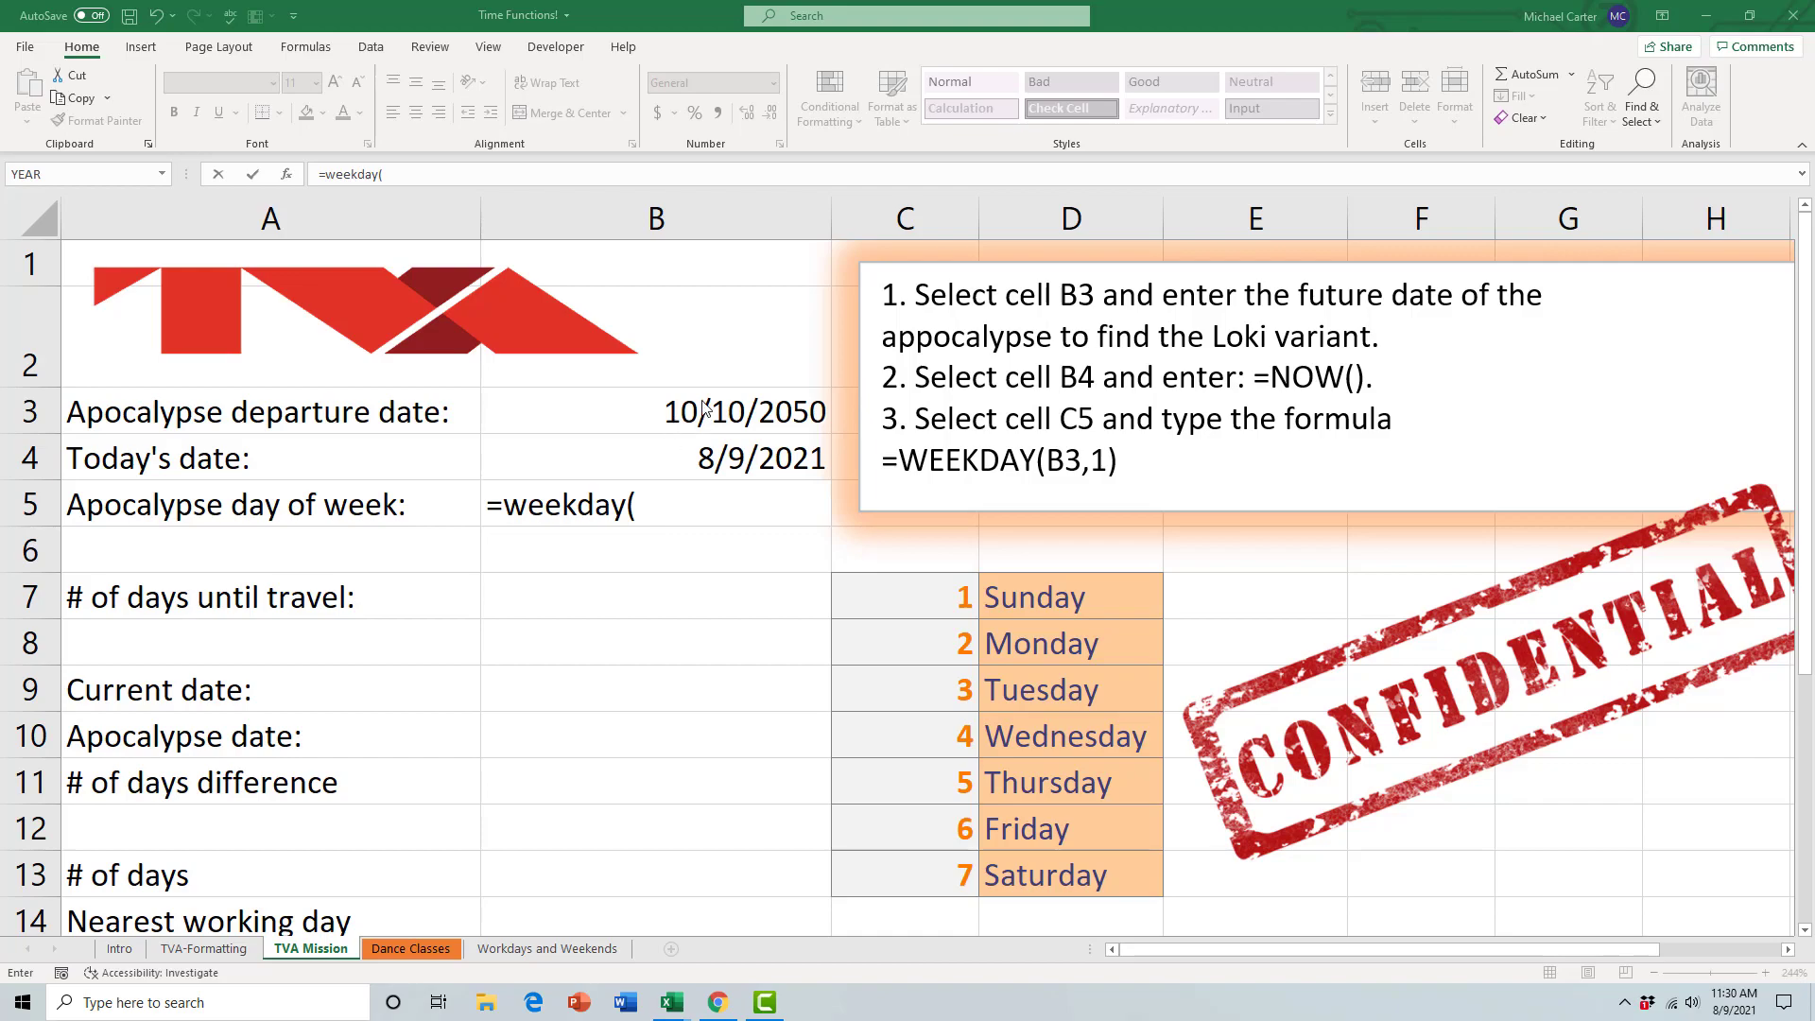
Step: Complete B5 as =WEEKDAY(B3,1) with Sunday-as-1 numbering, returning 2
click(640, 412)
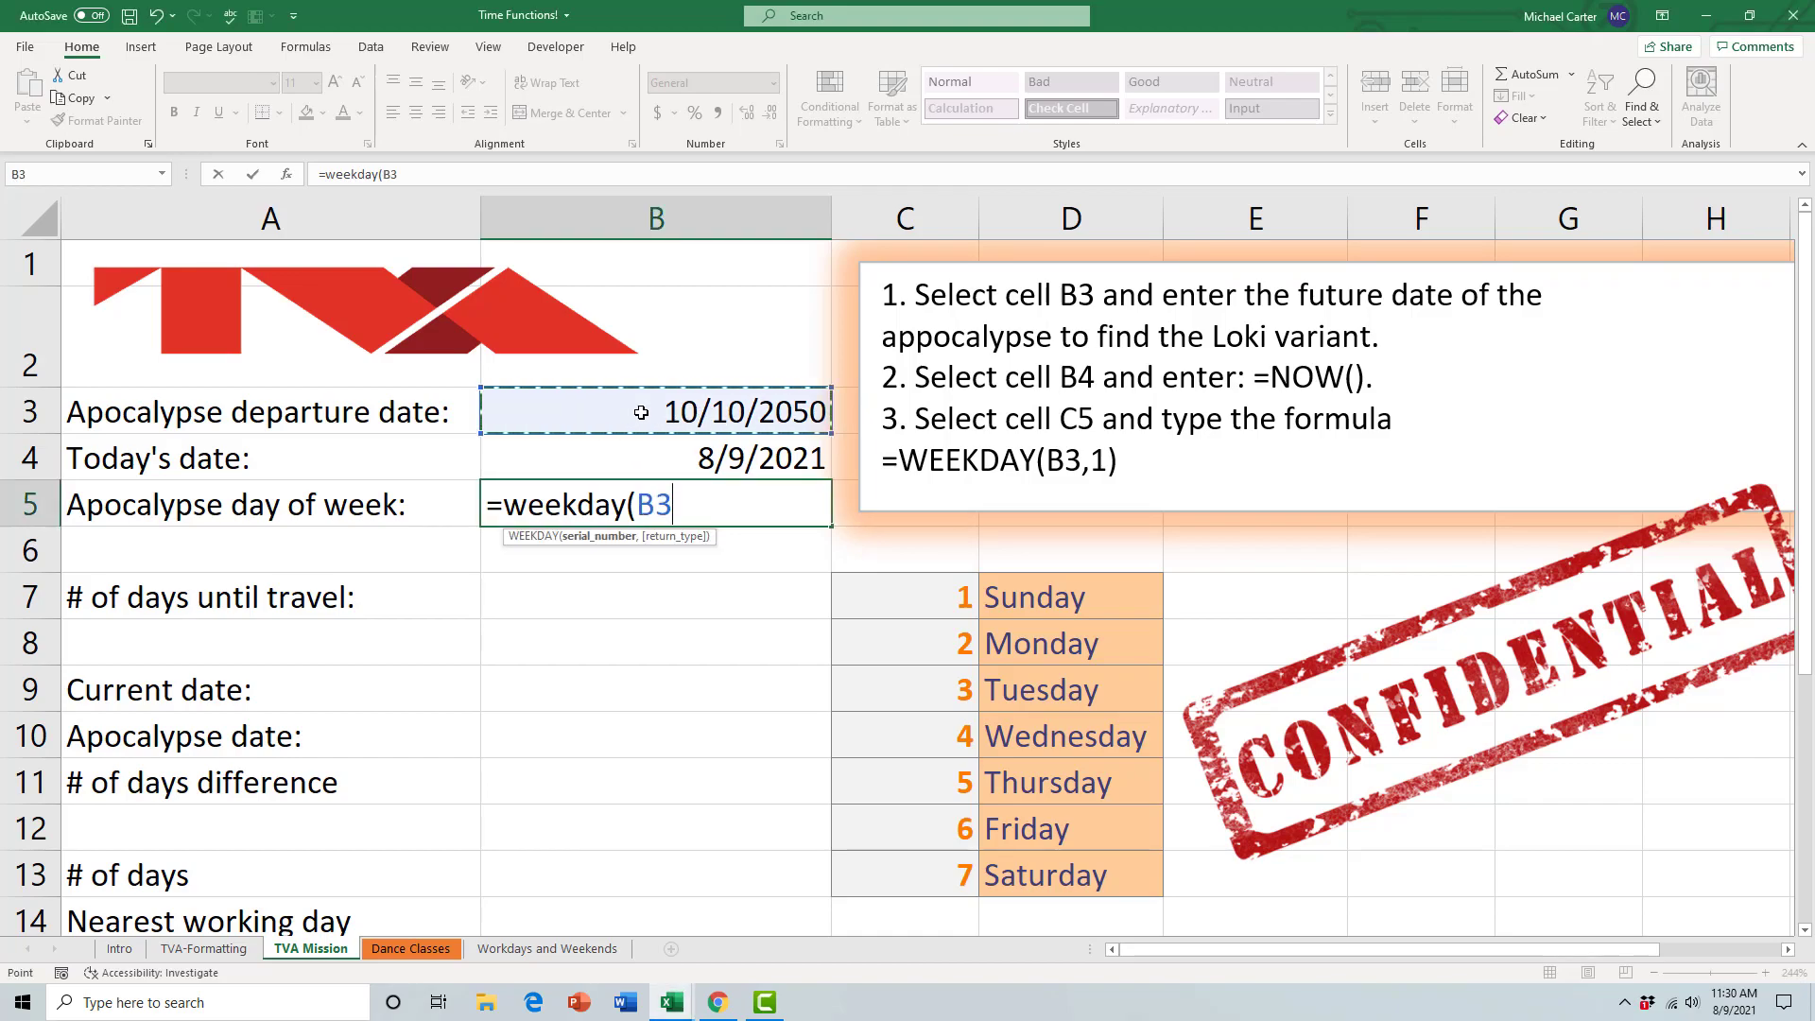
text(,)
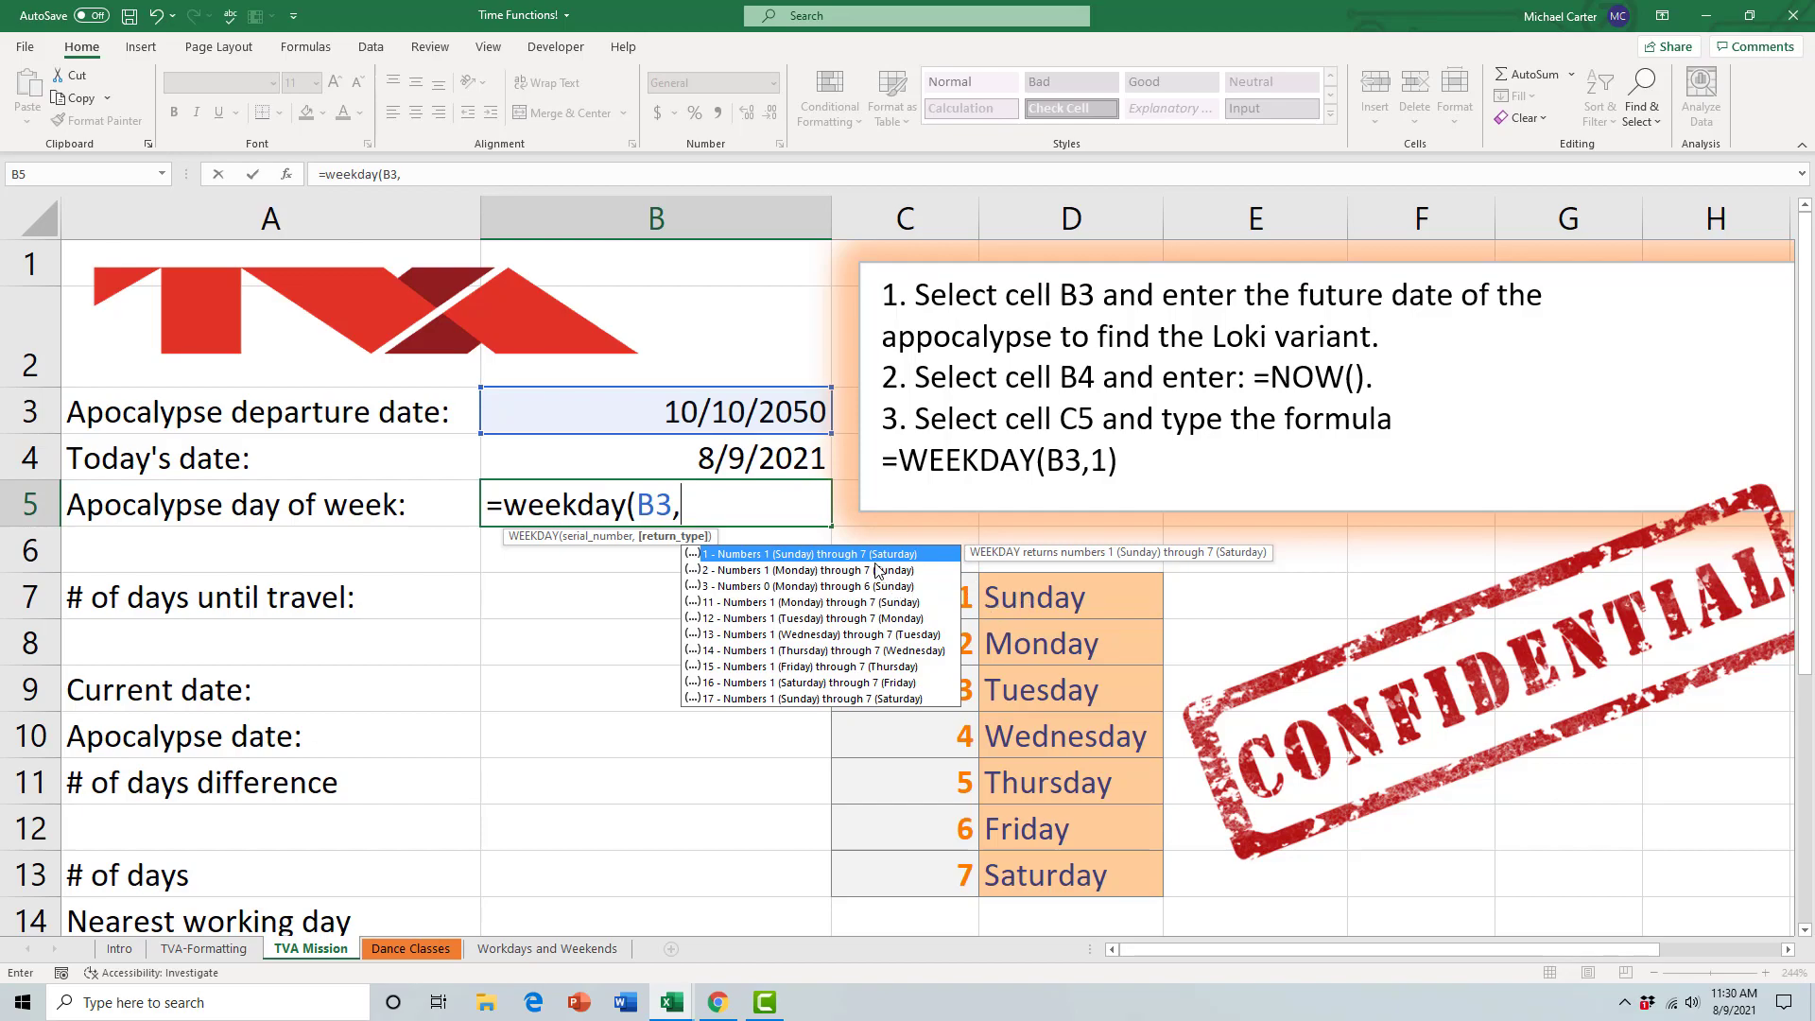
click(762, 558)
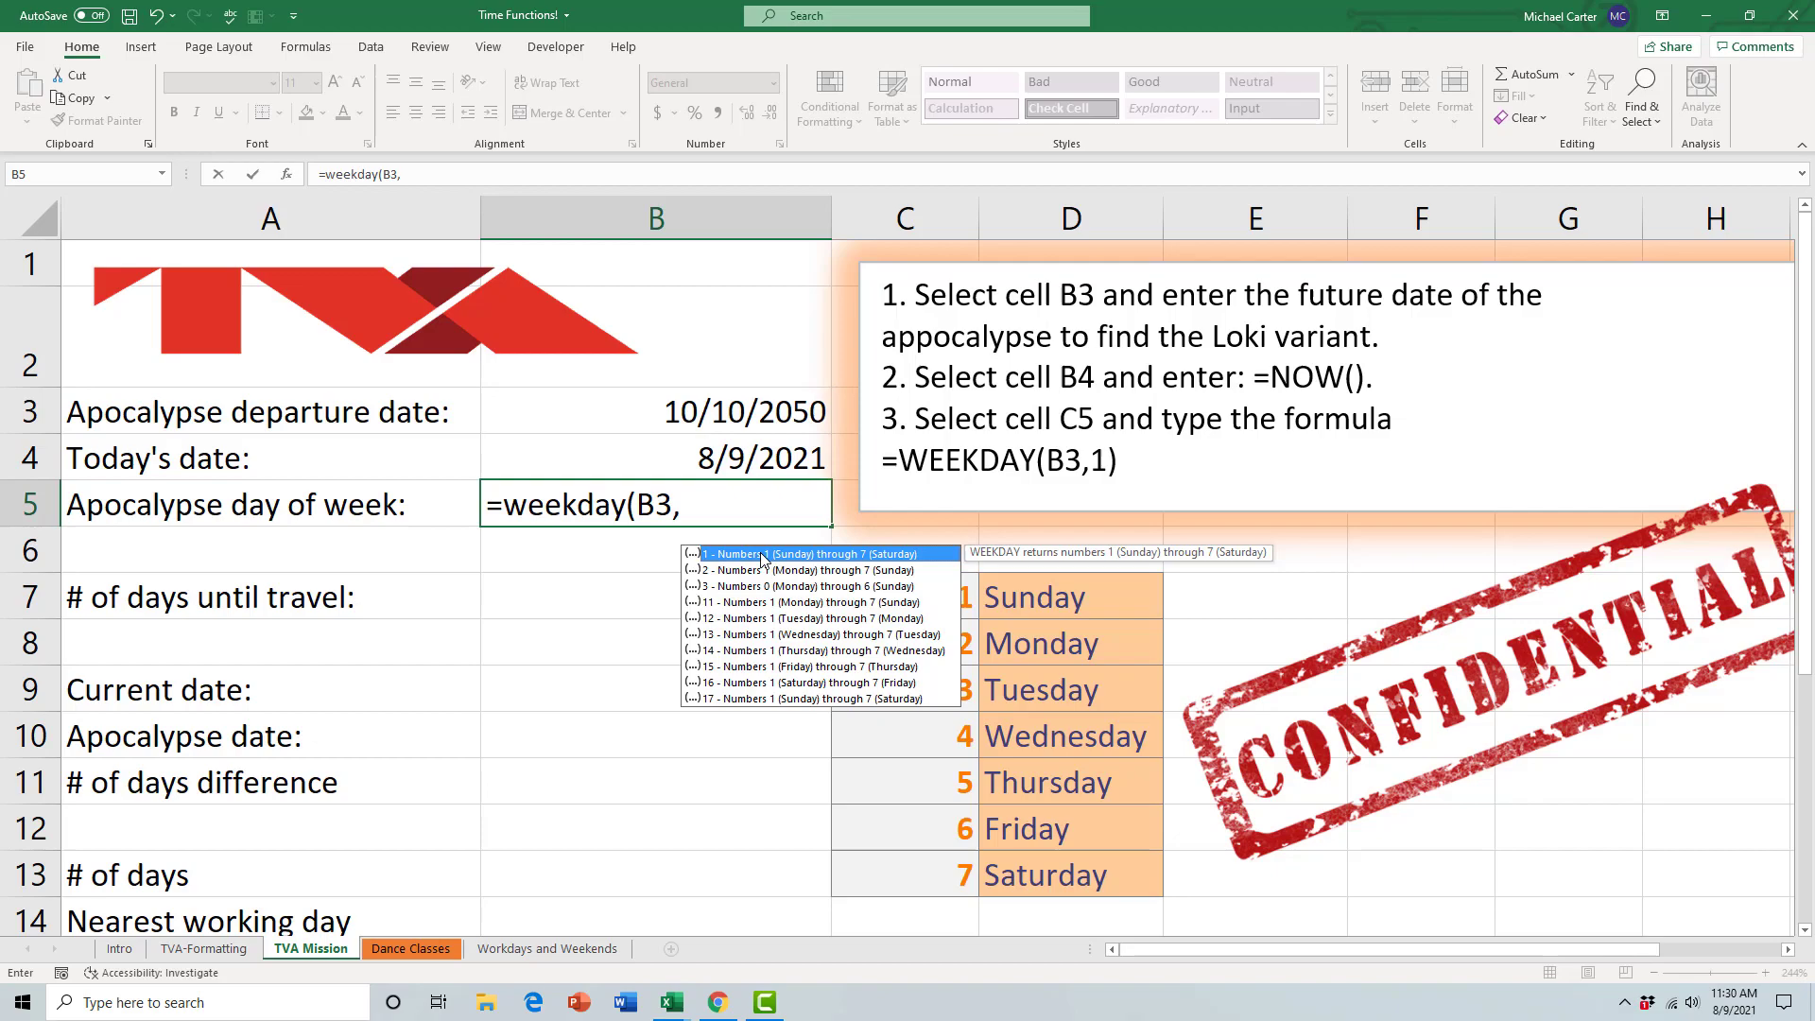
double_click(762, 558)
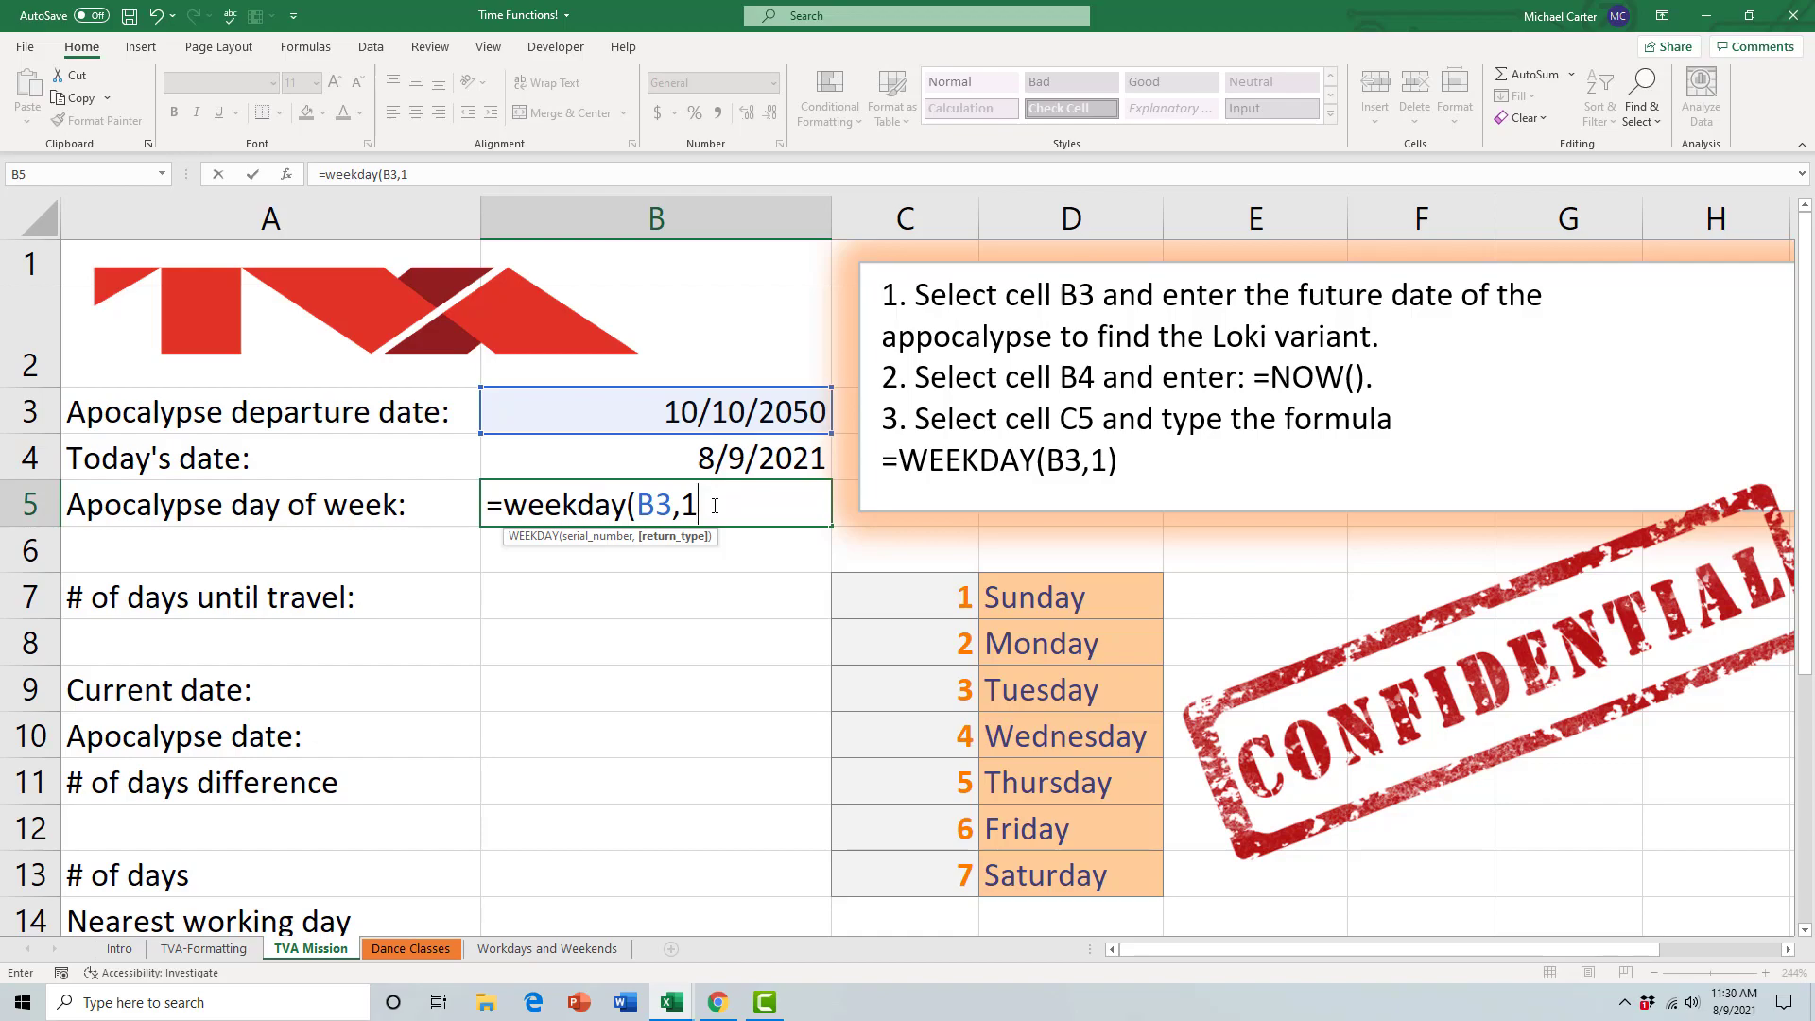
text())
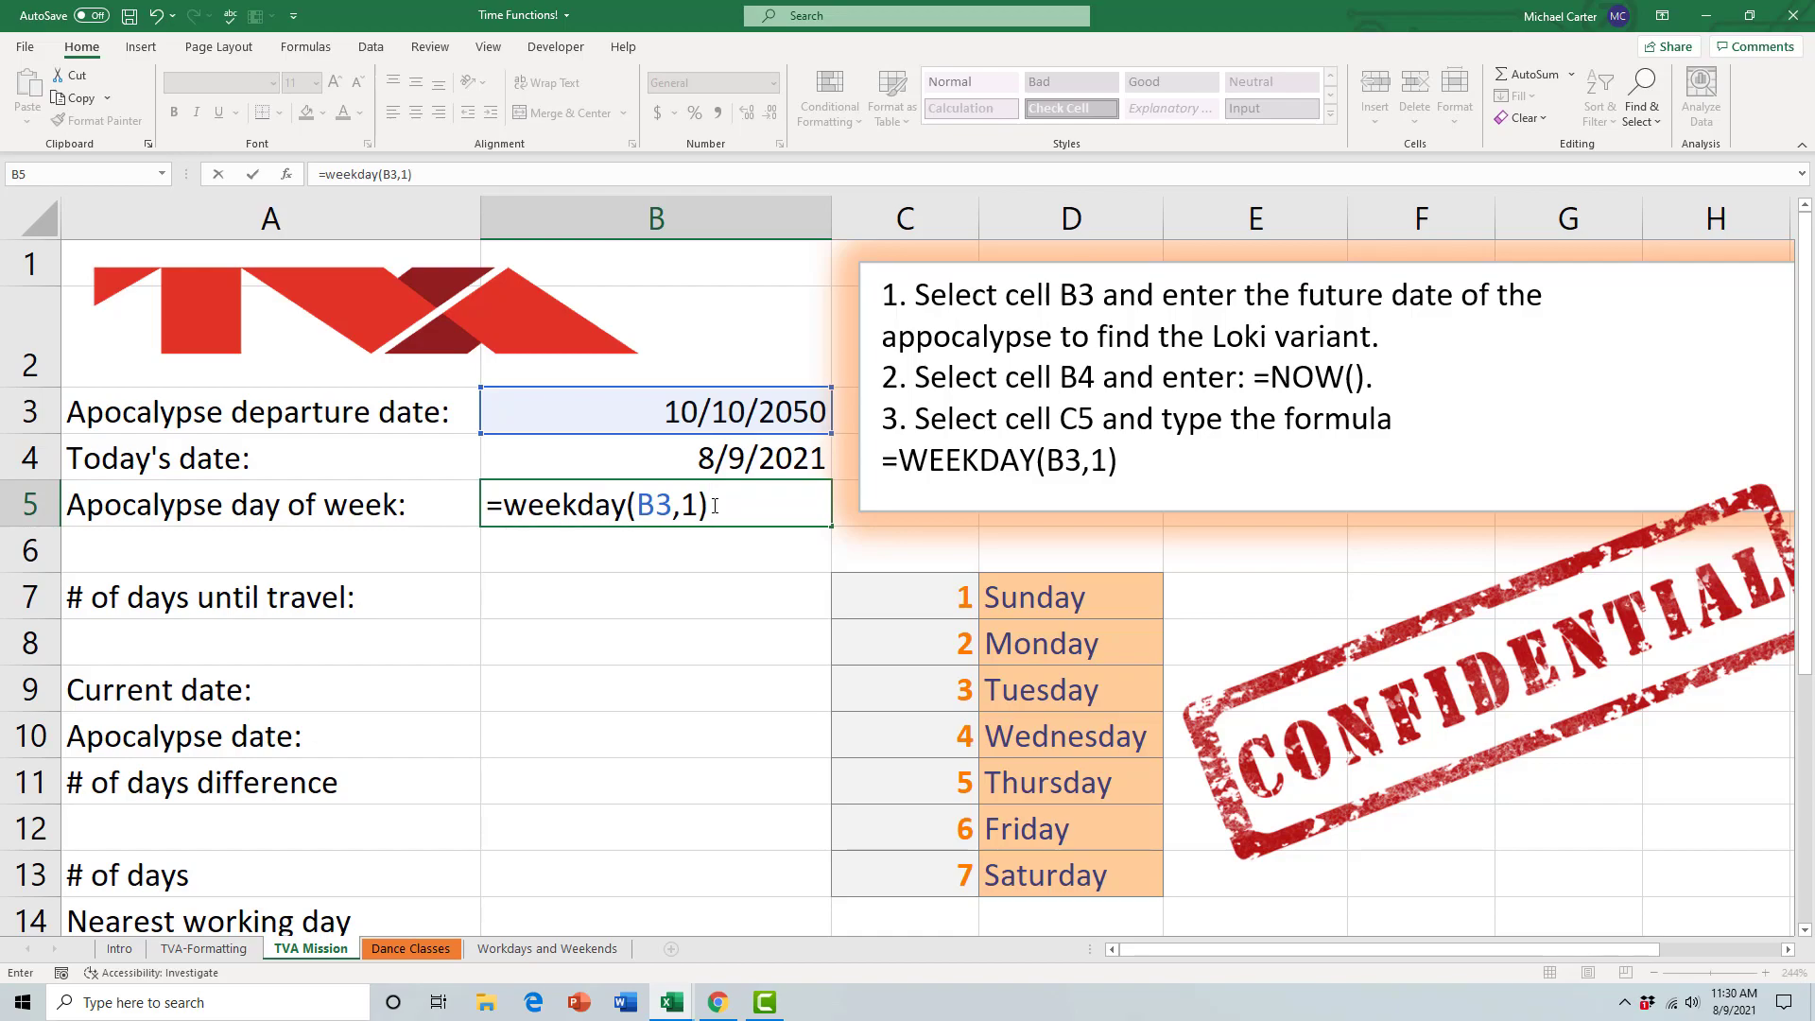
key(Return)
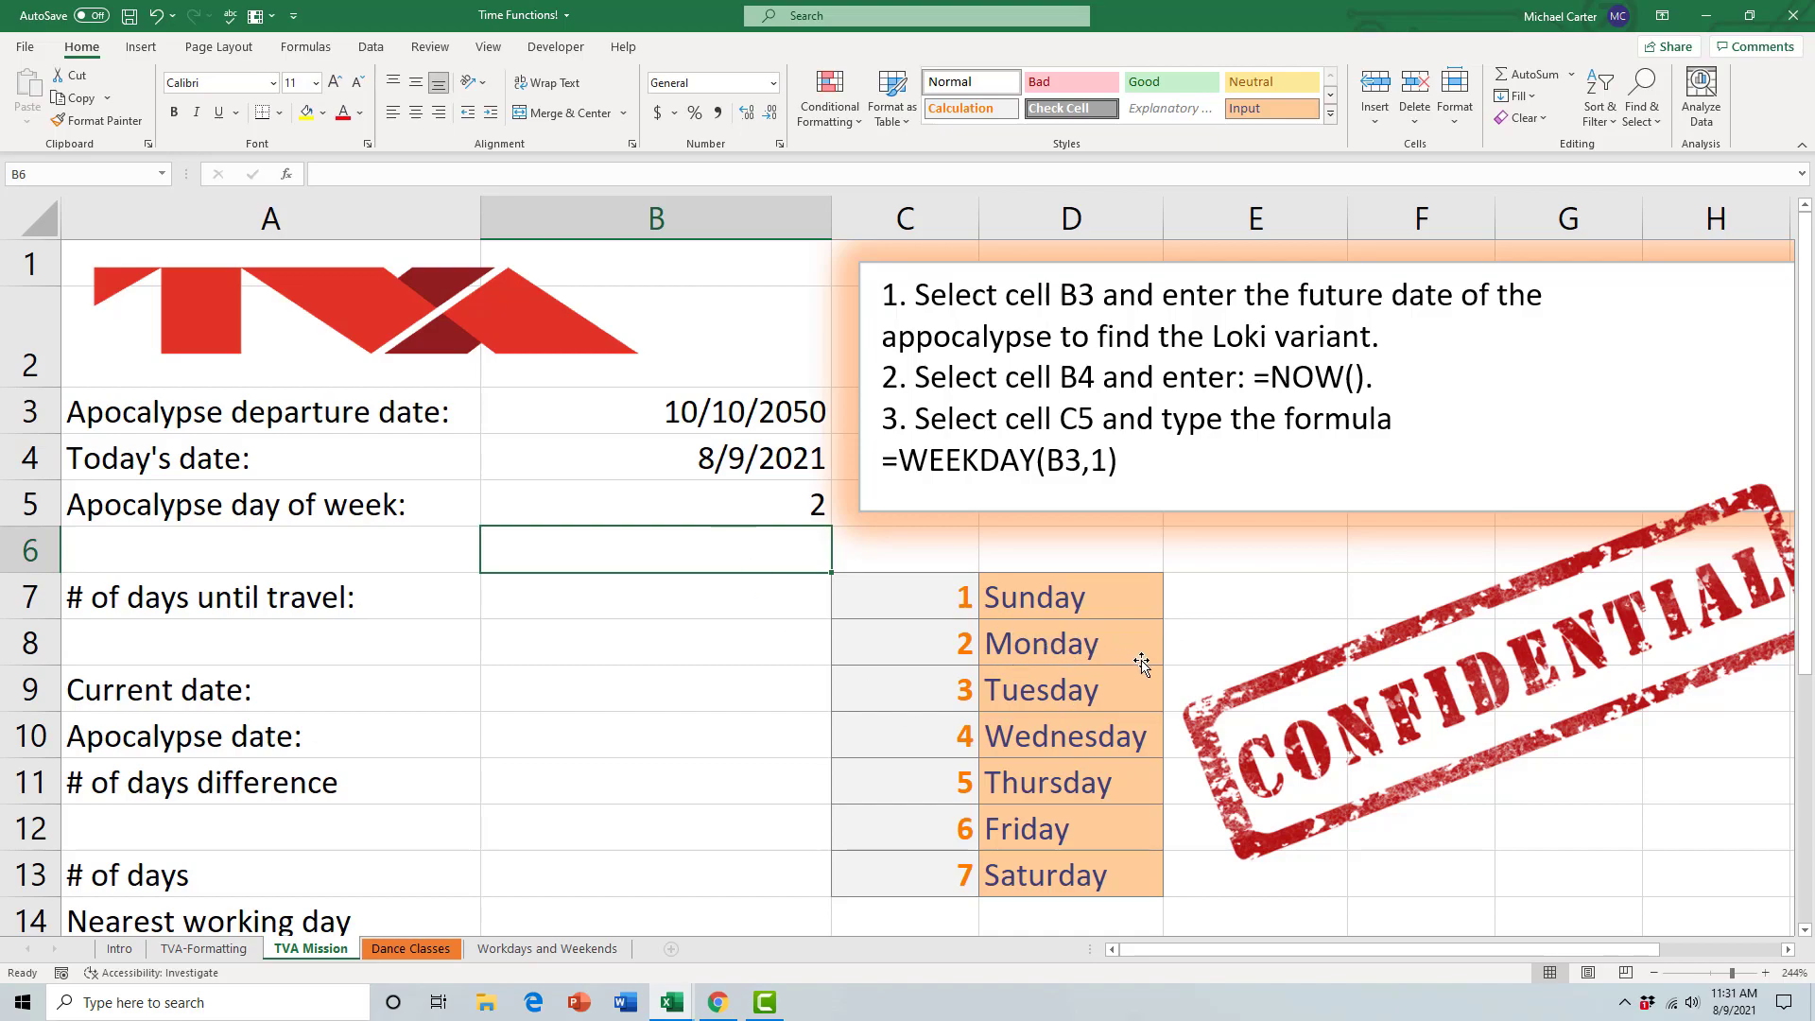
Step: Give B5 the custom number format dddd so it displays Monday
click(755, 502)
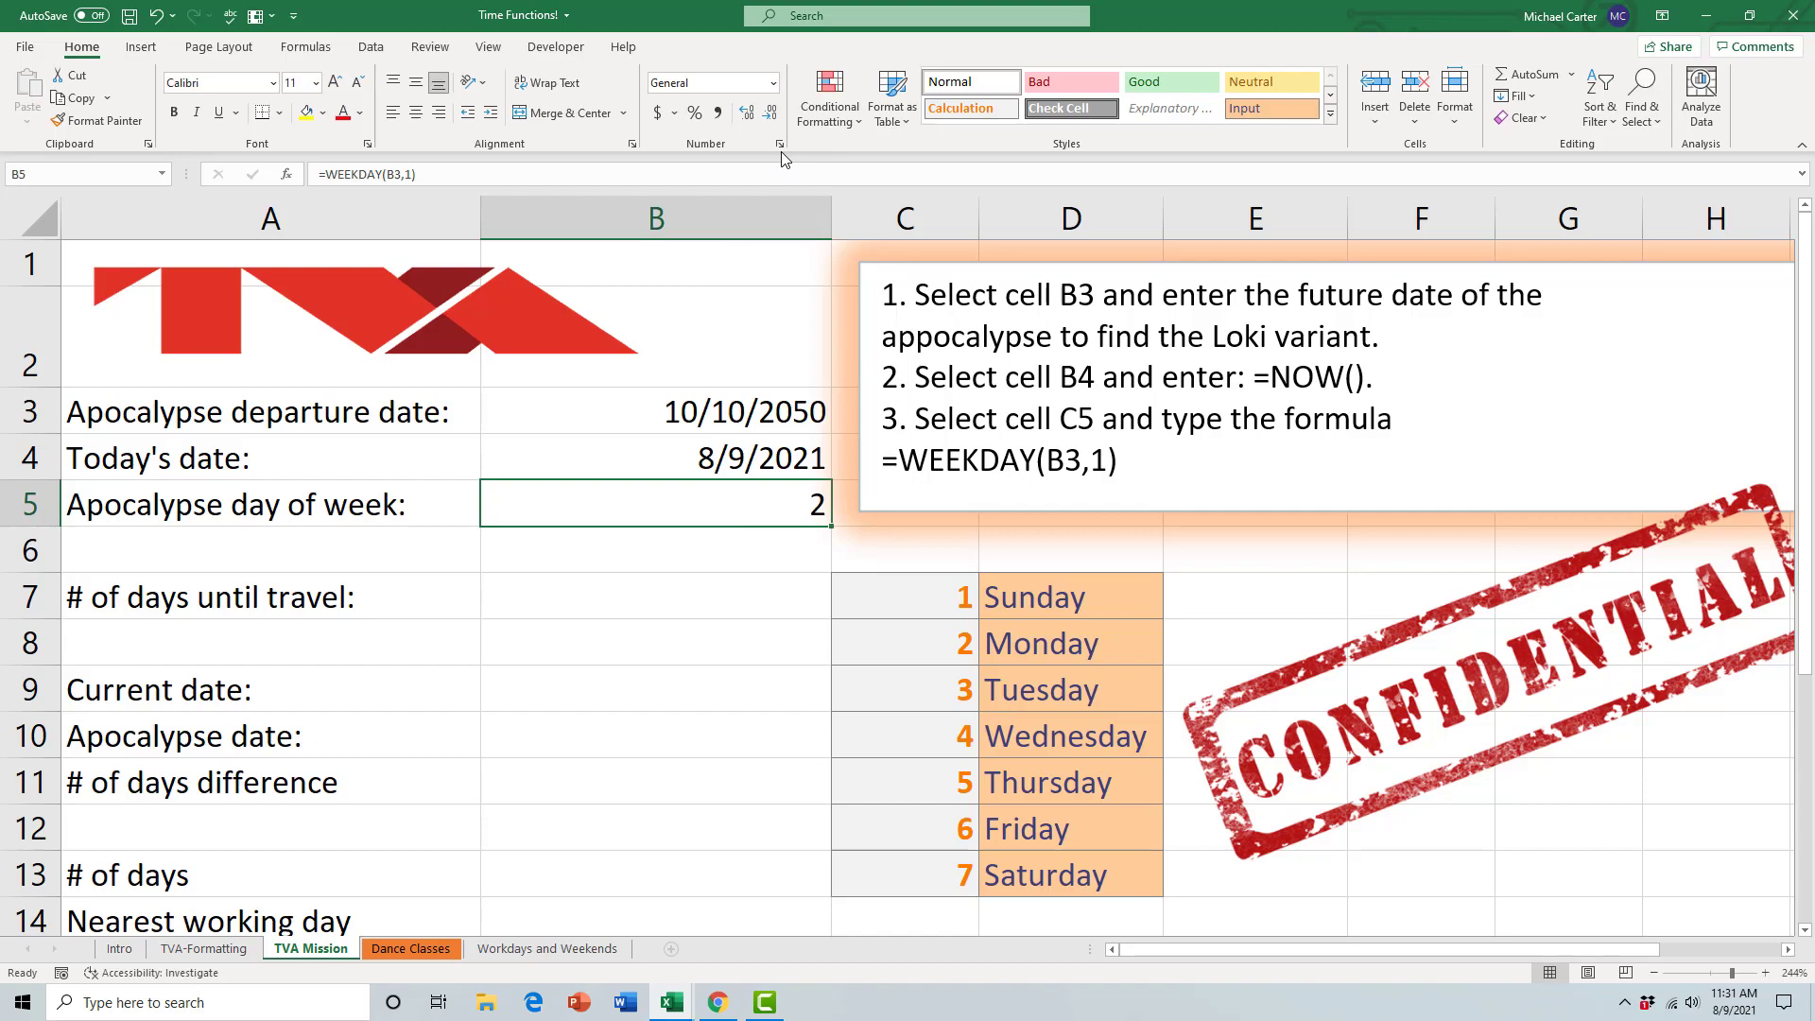
click(773, 82)
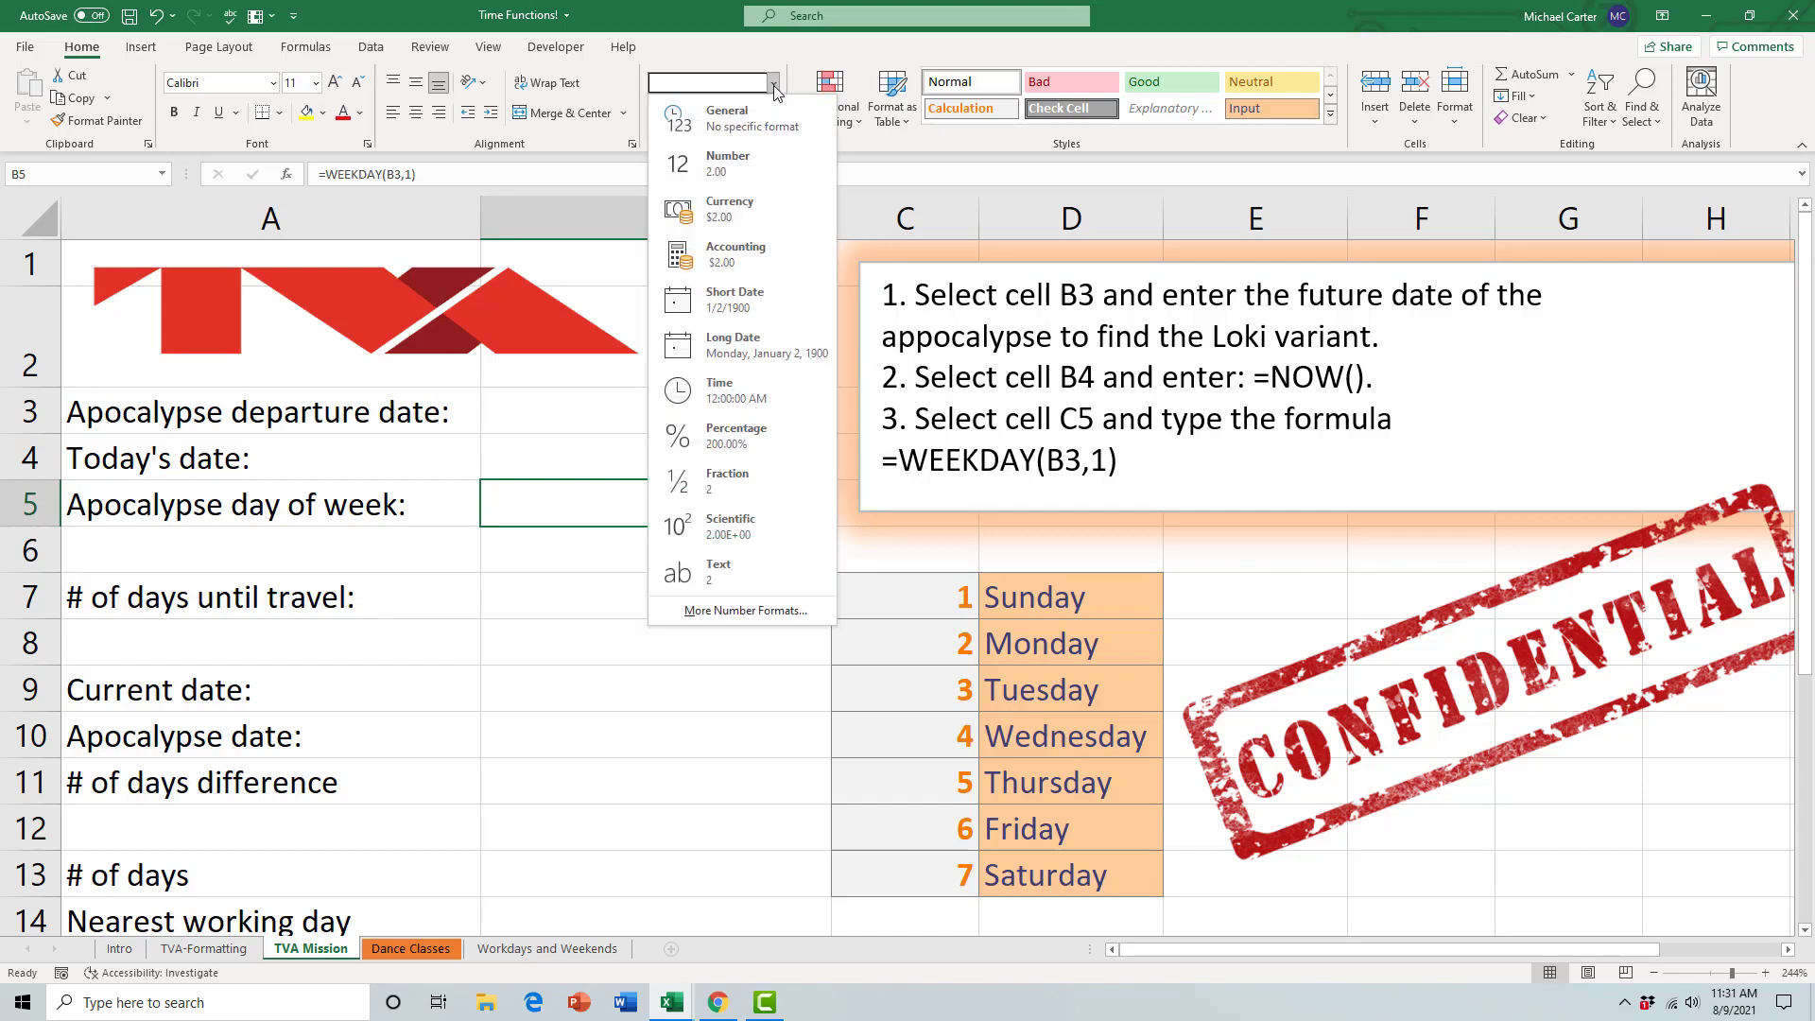
click(771, 611)
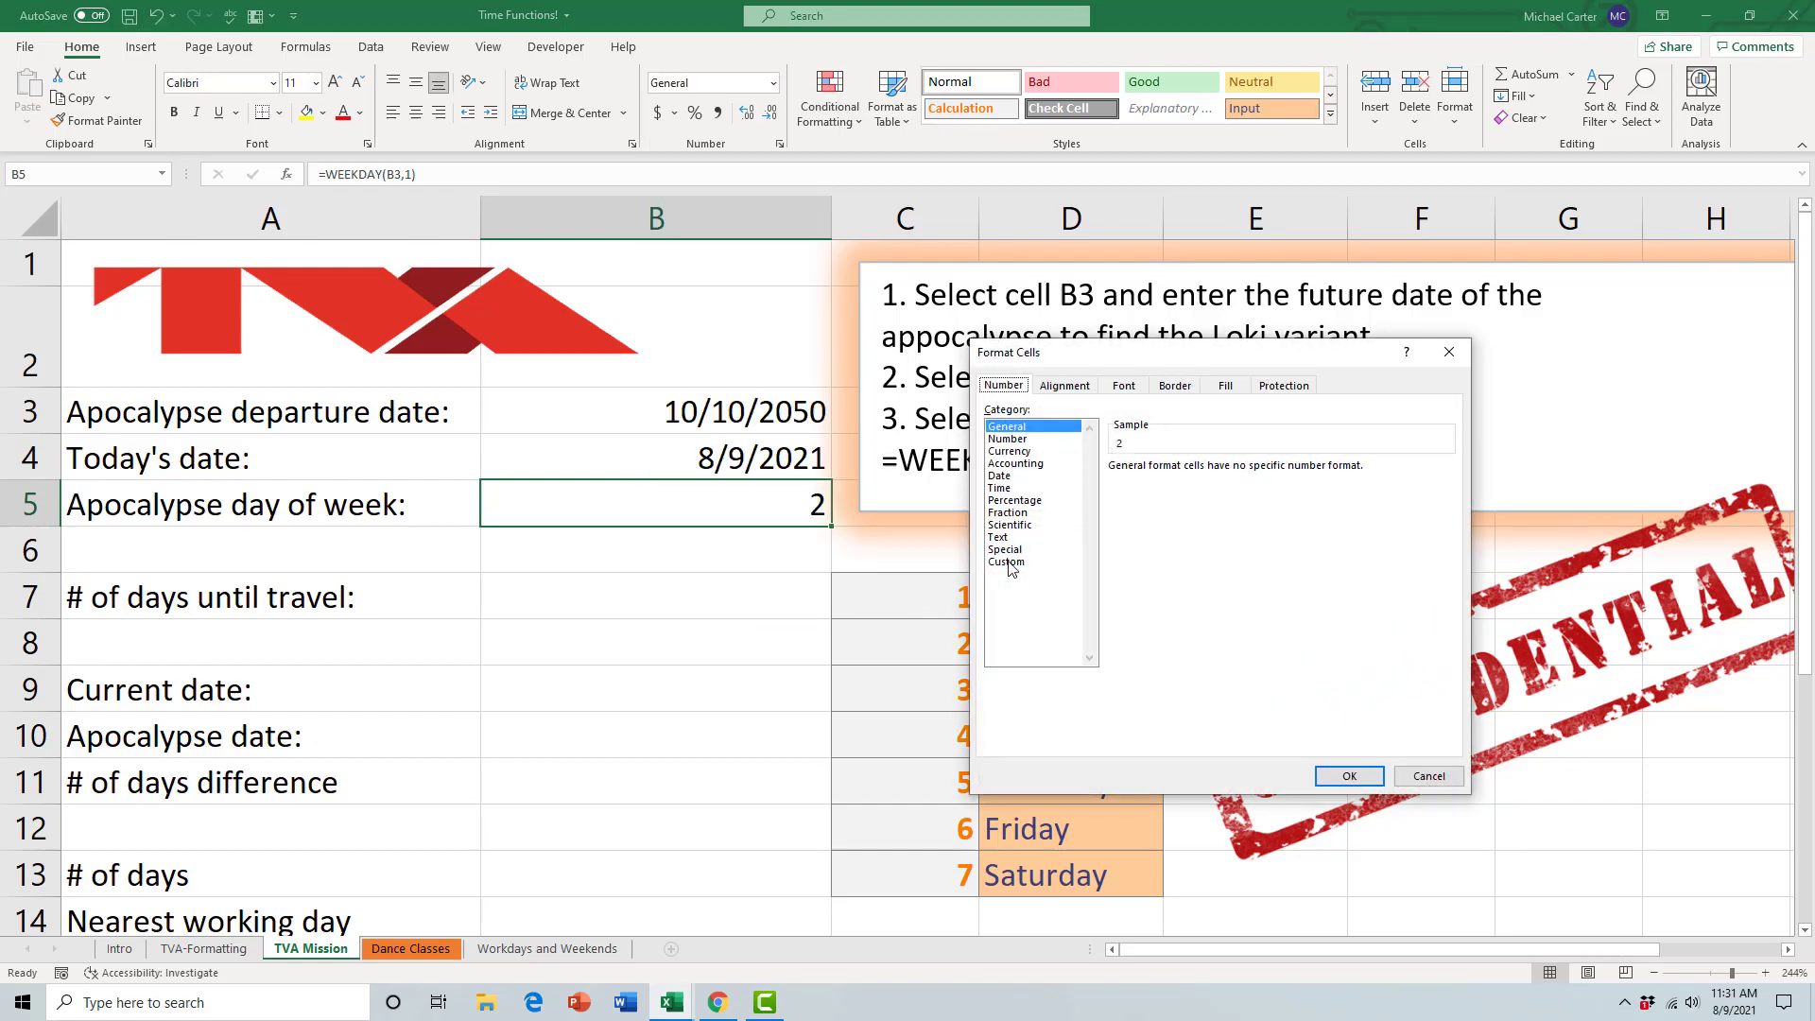
click(1008, 562)
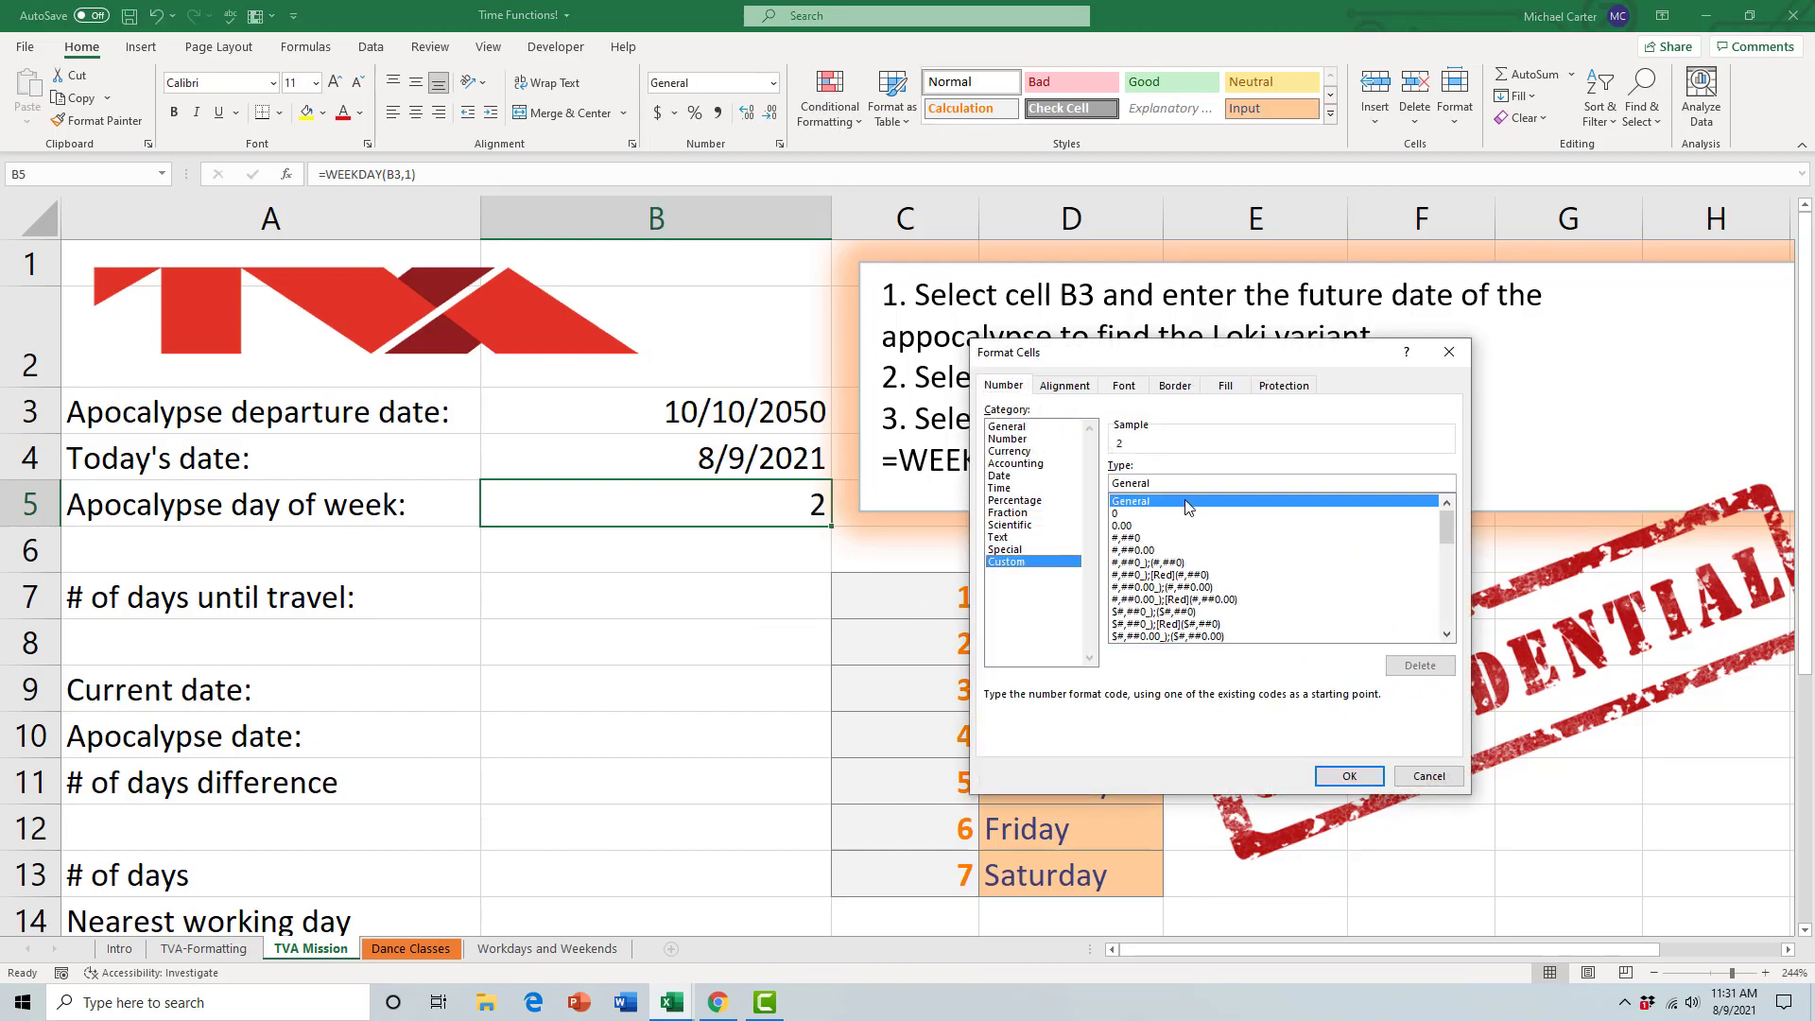
drag(1180, 483, 1094, 482)
key(BackSpace)
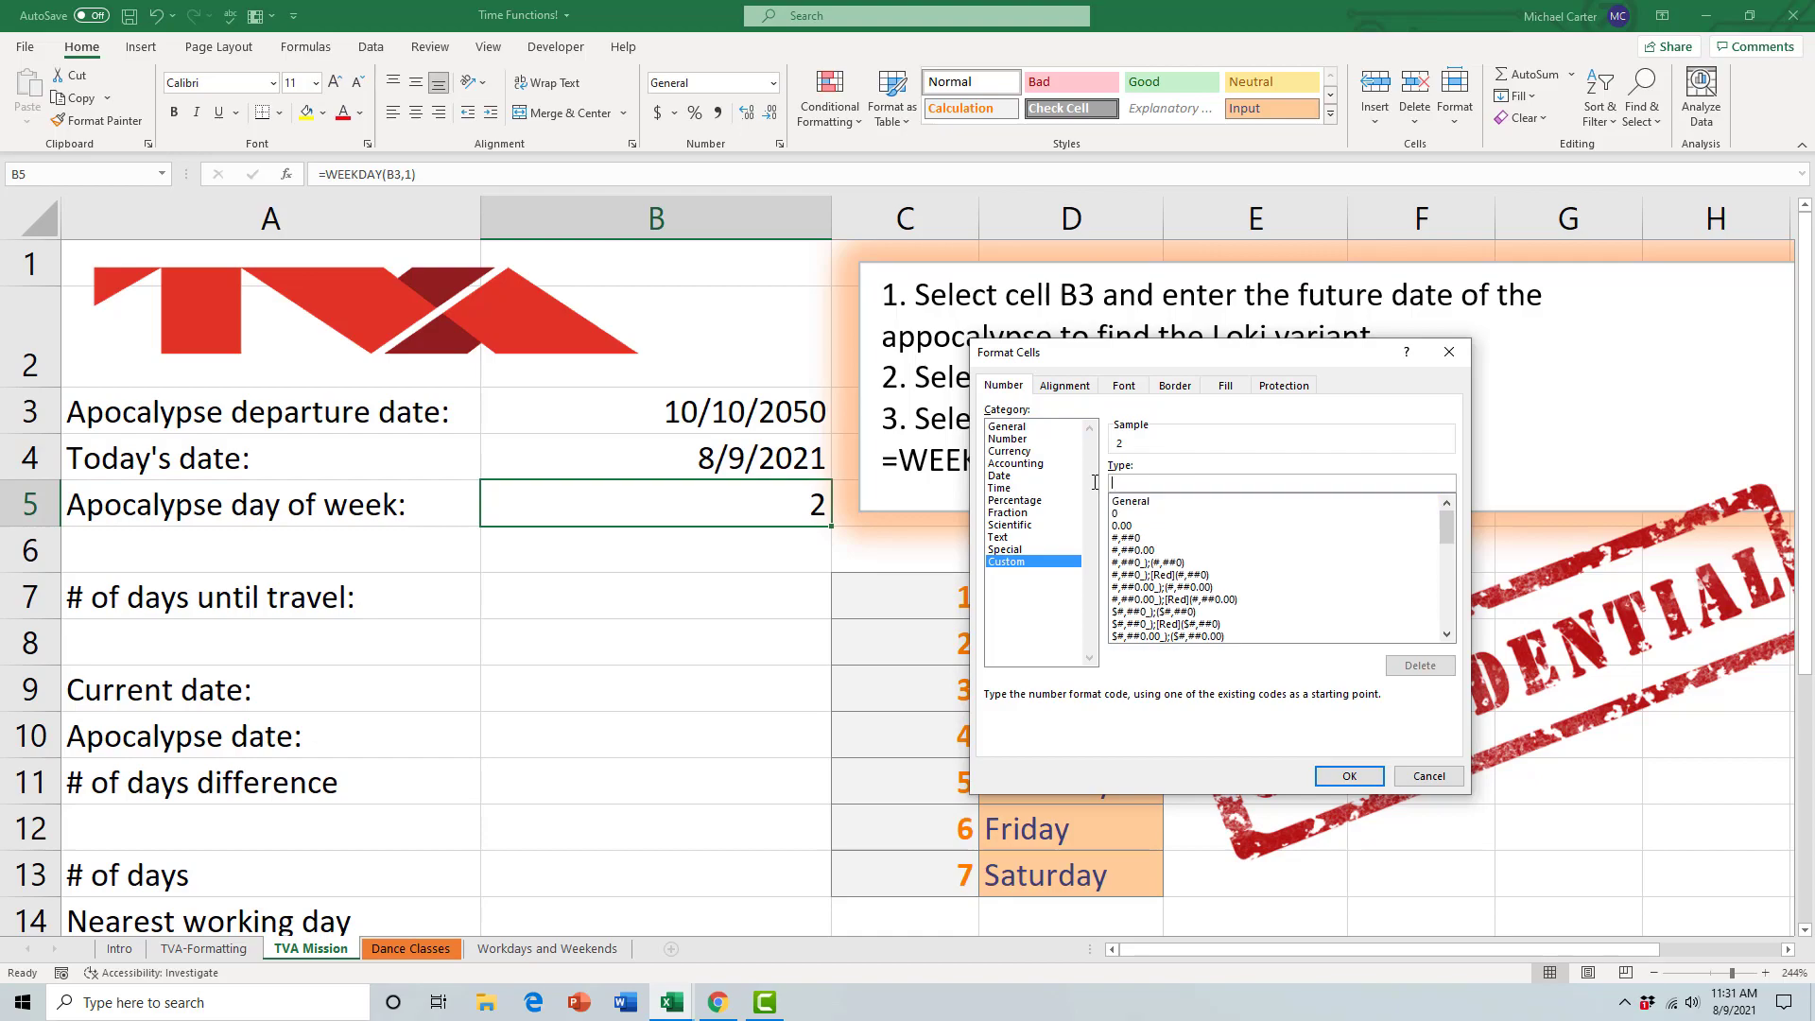
text(dddd)
key(Return)
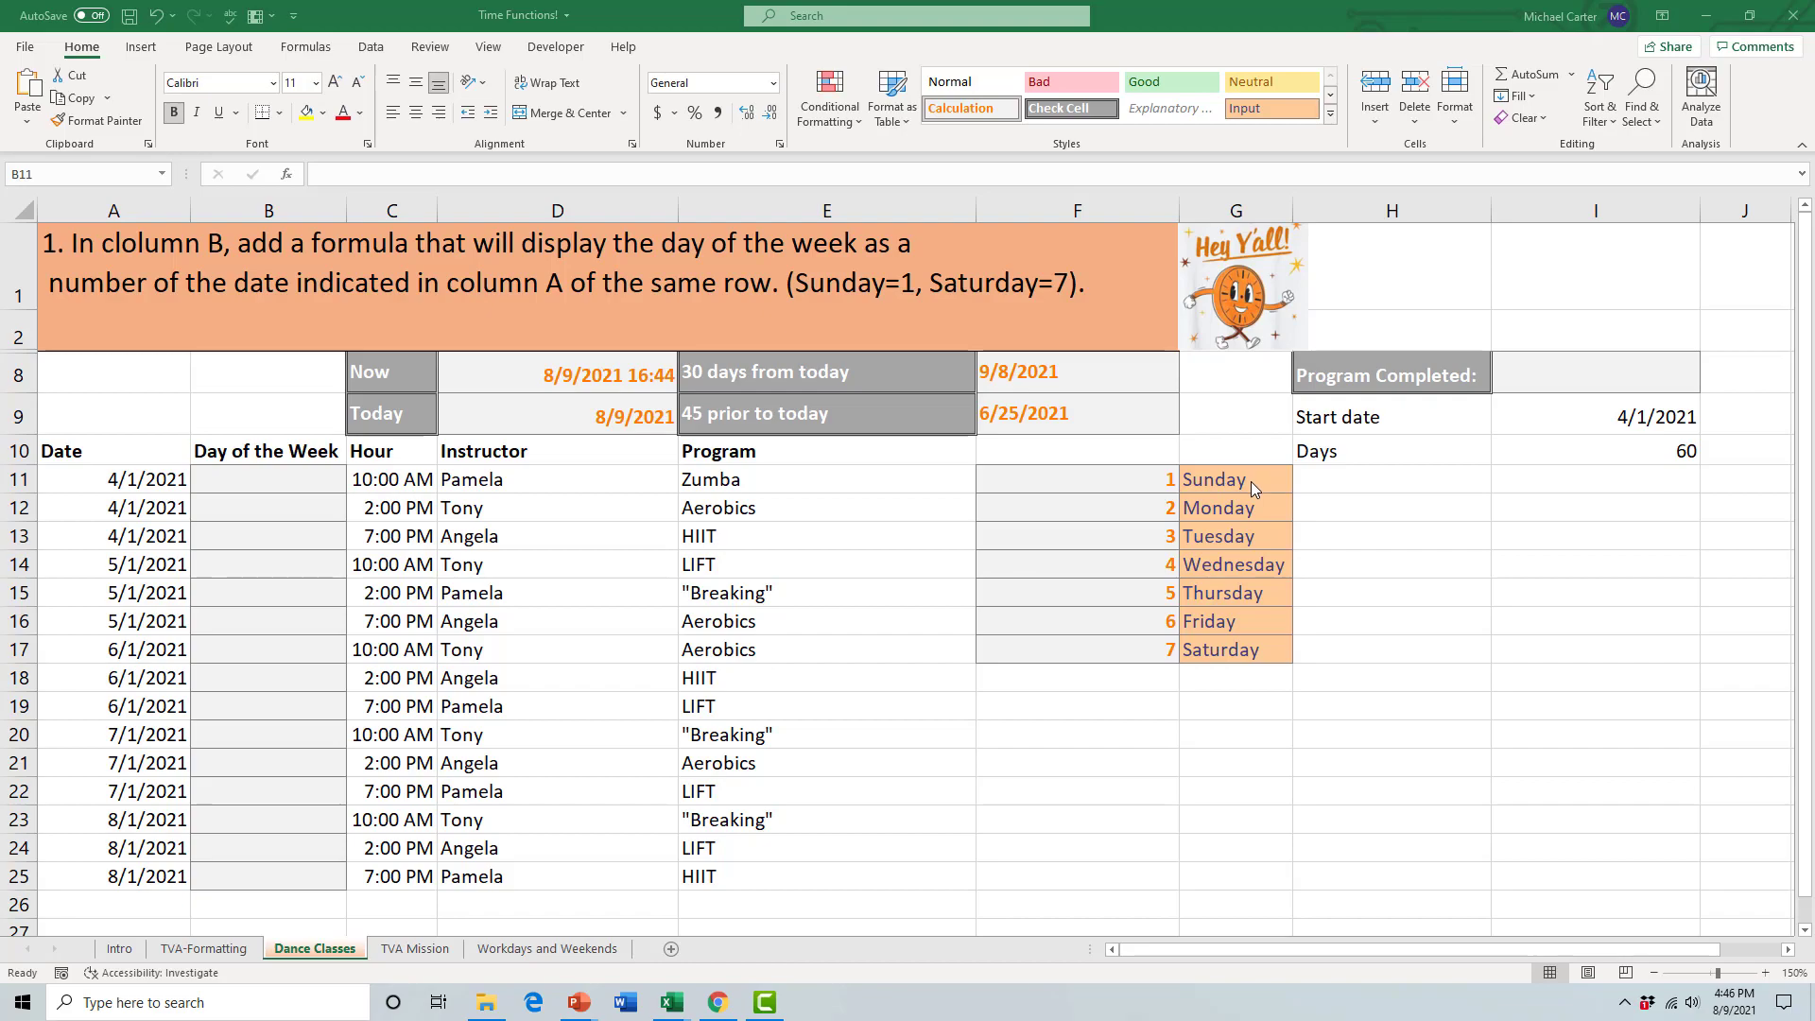
Step: Enter =WEEKDAY(A11) in B11 and fill it down to B25
click(257, 484)
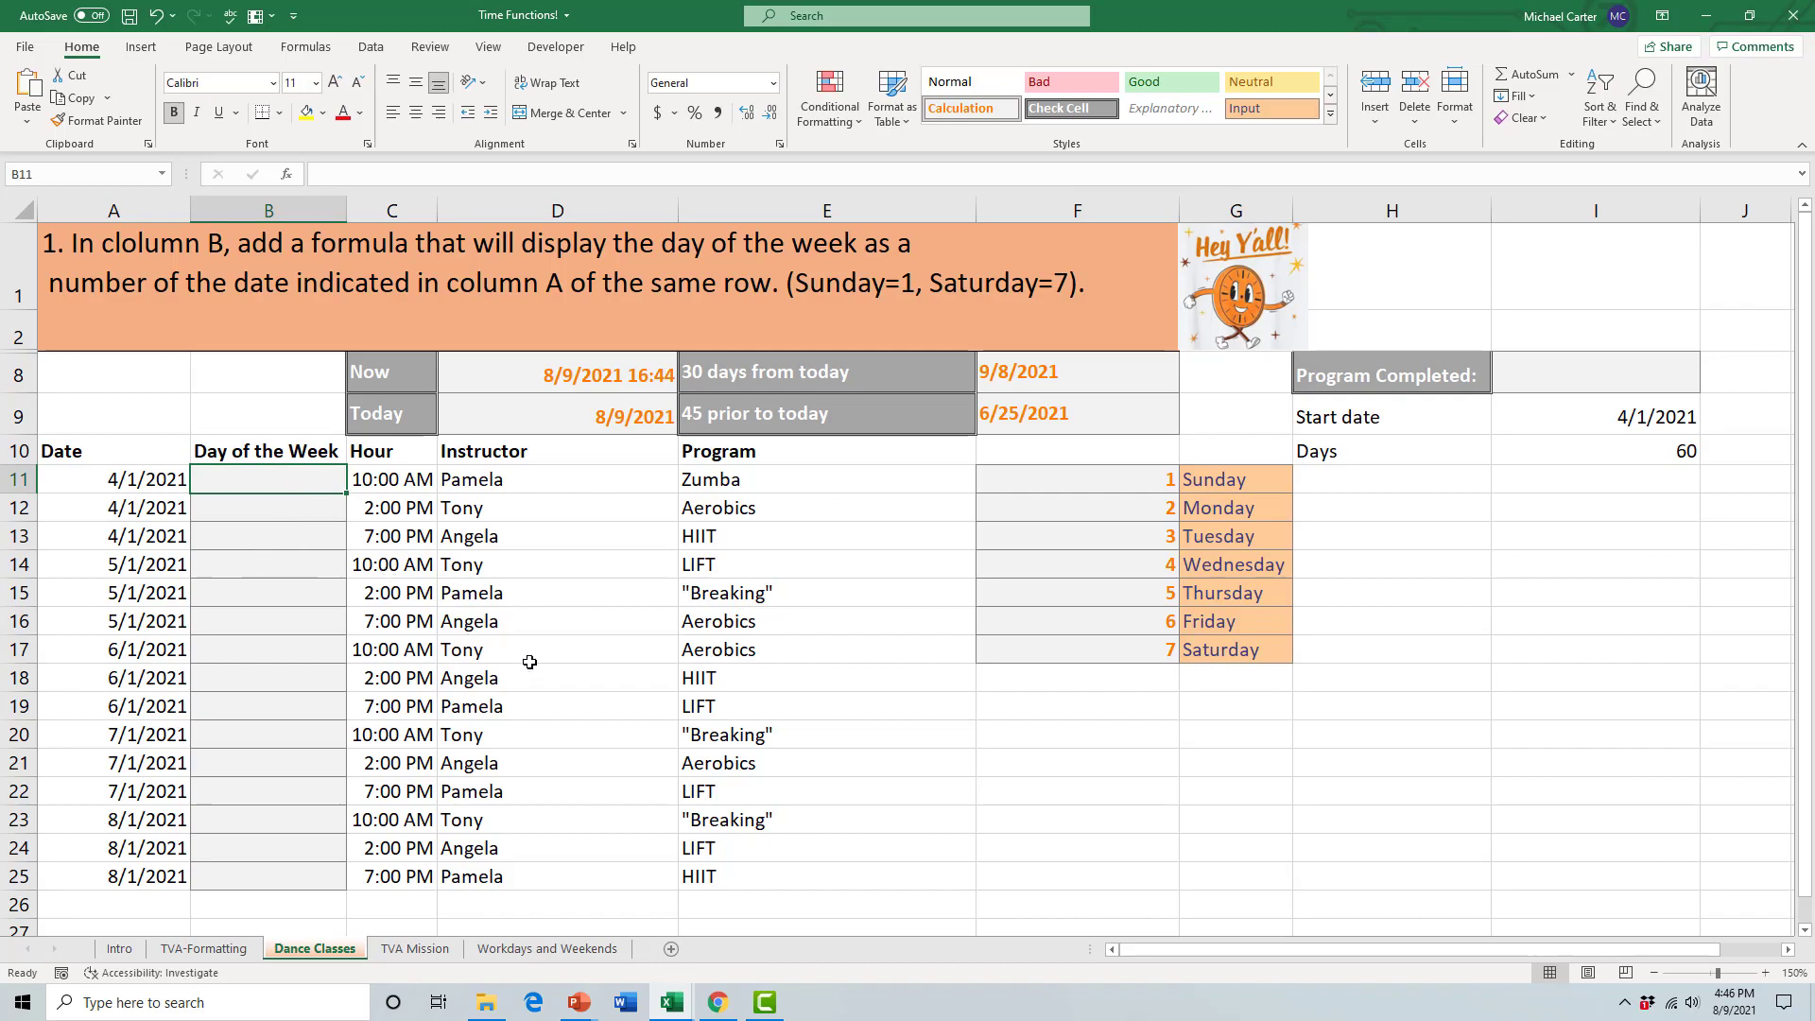
text(=weekday()
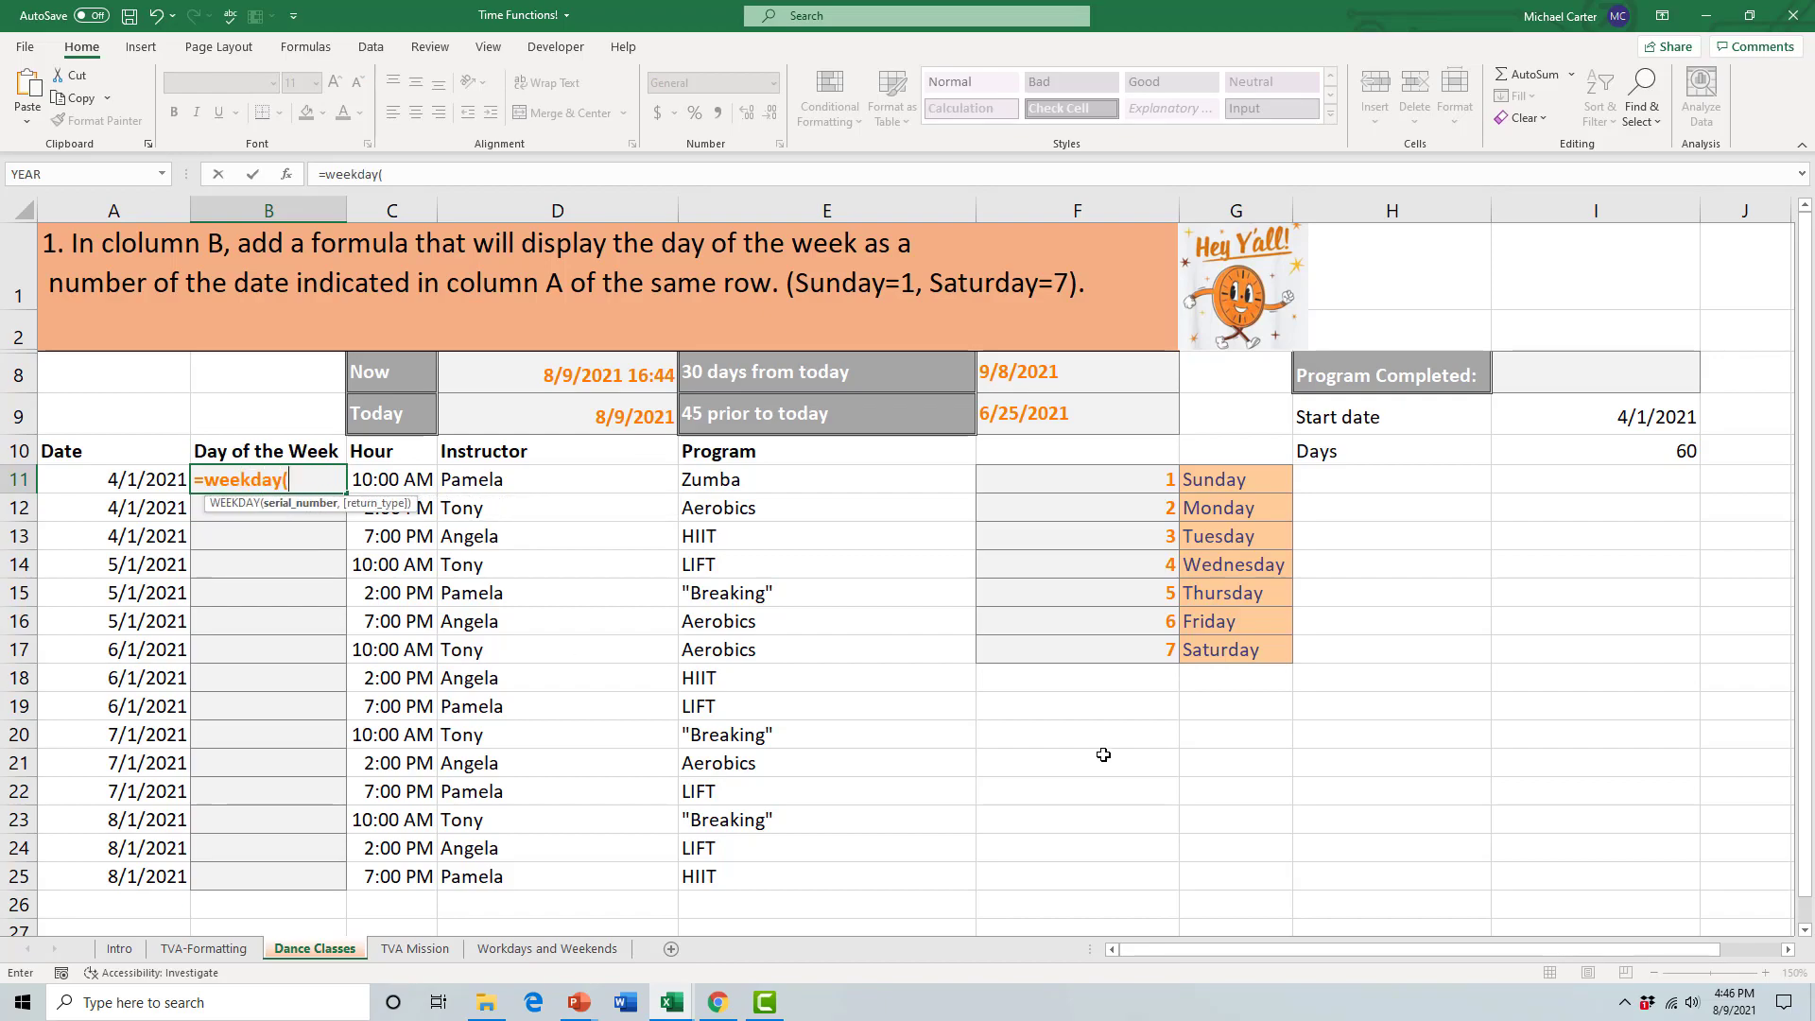
click(156, 482)
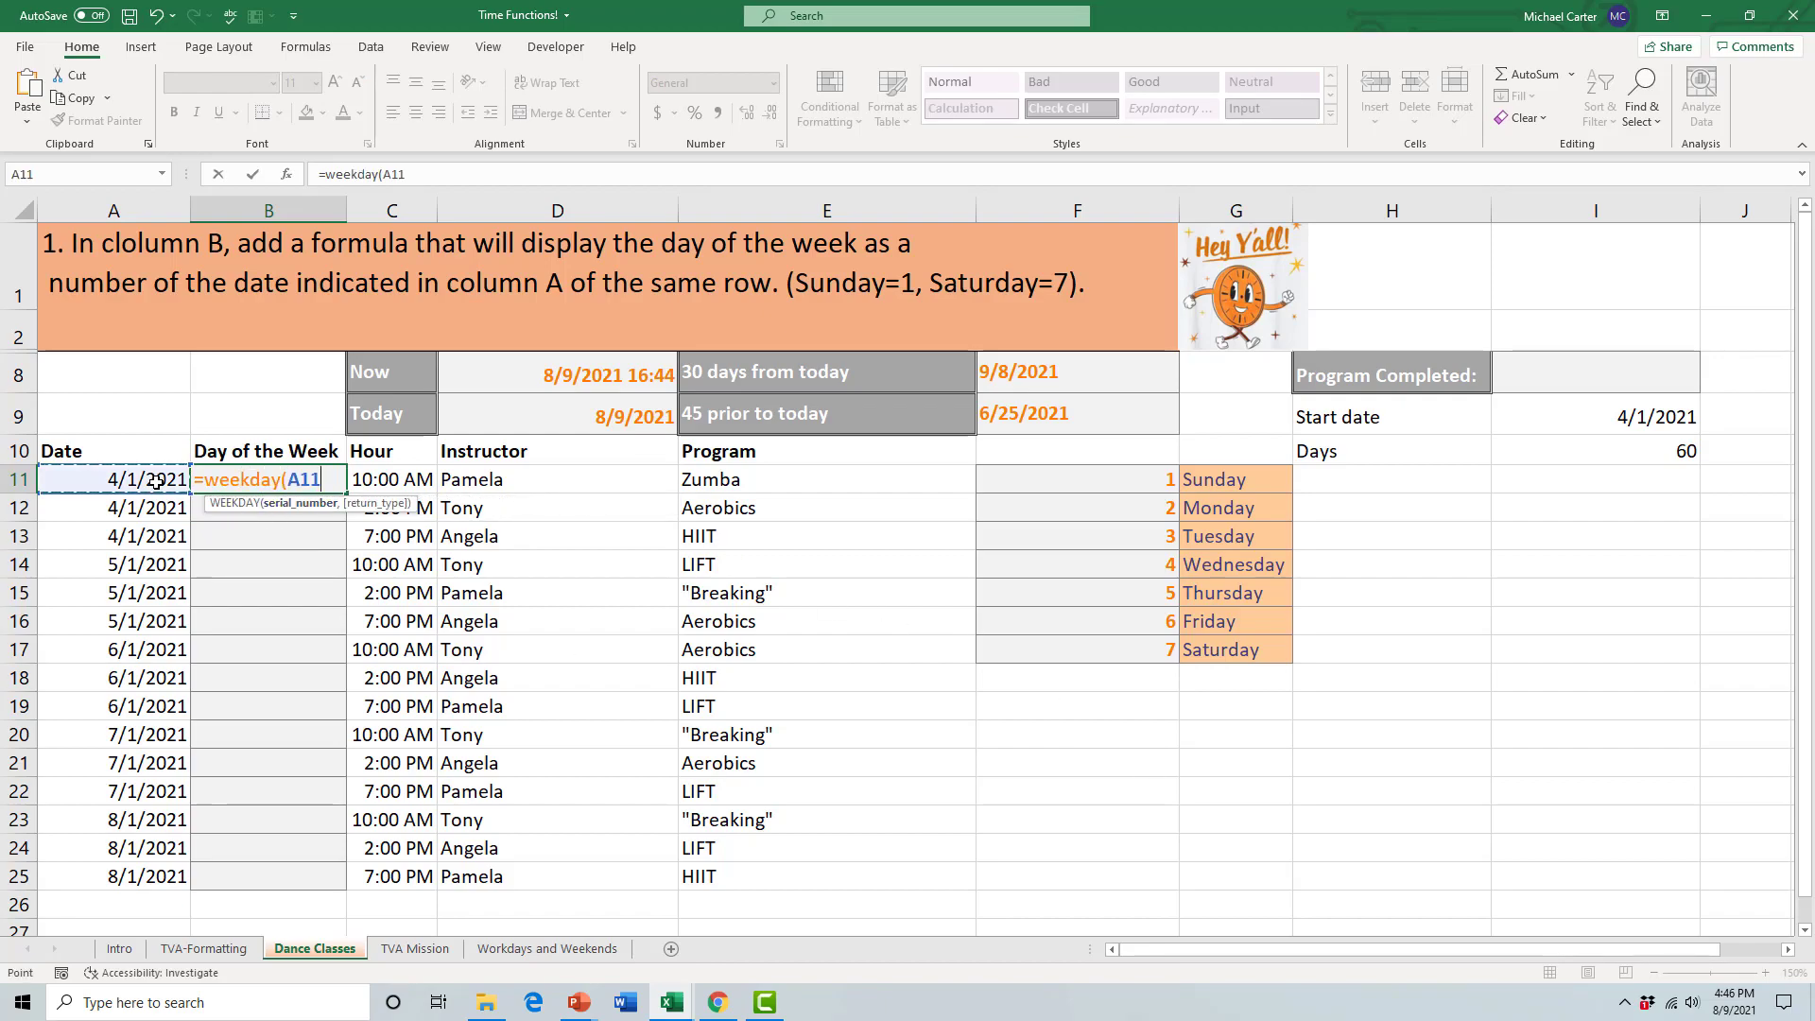
text())
key(Return)
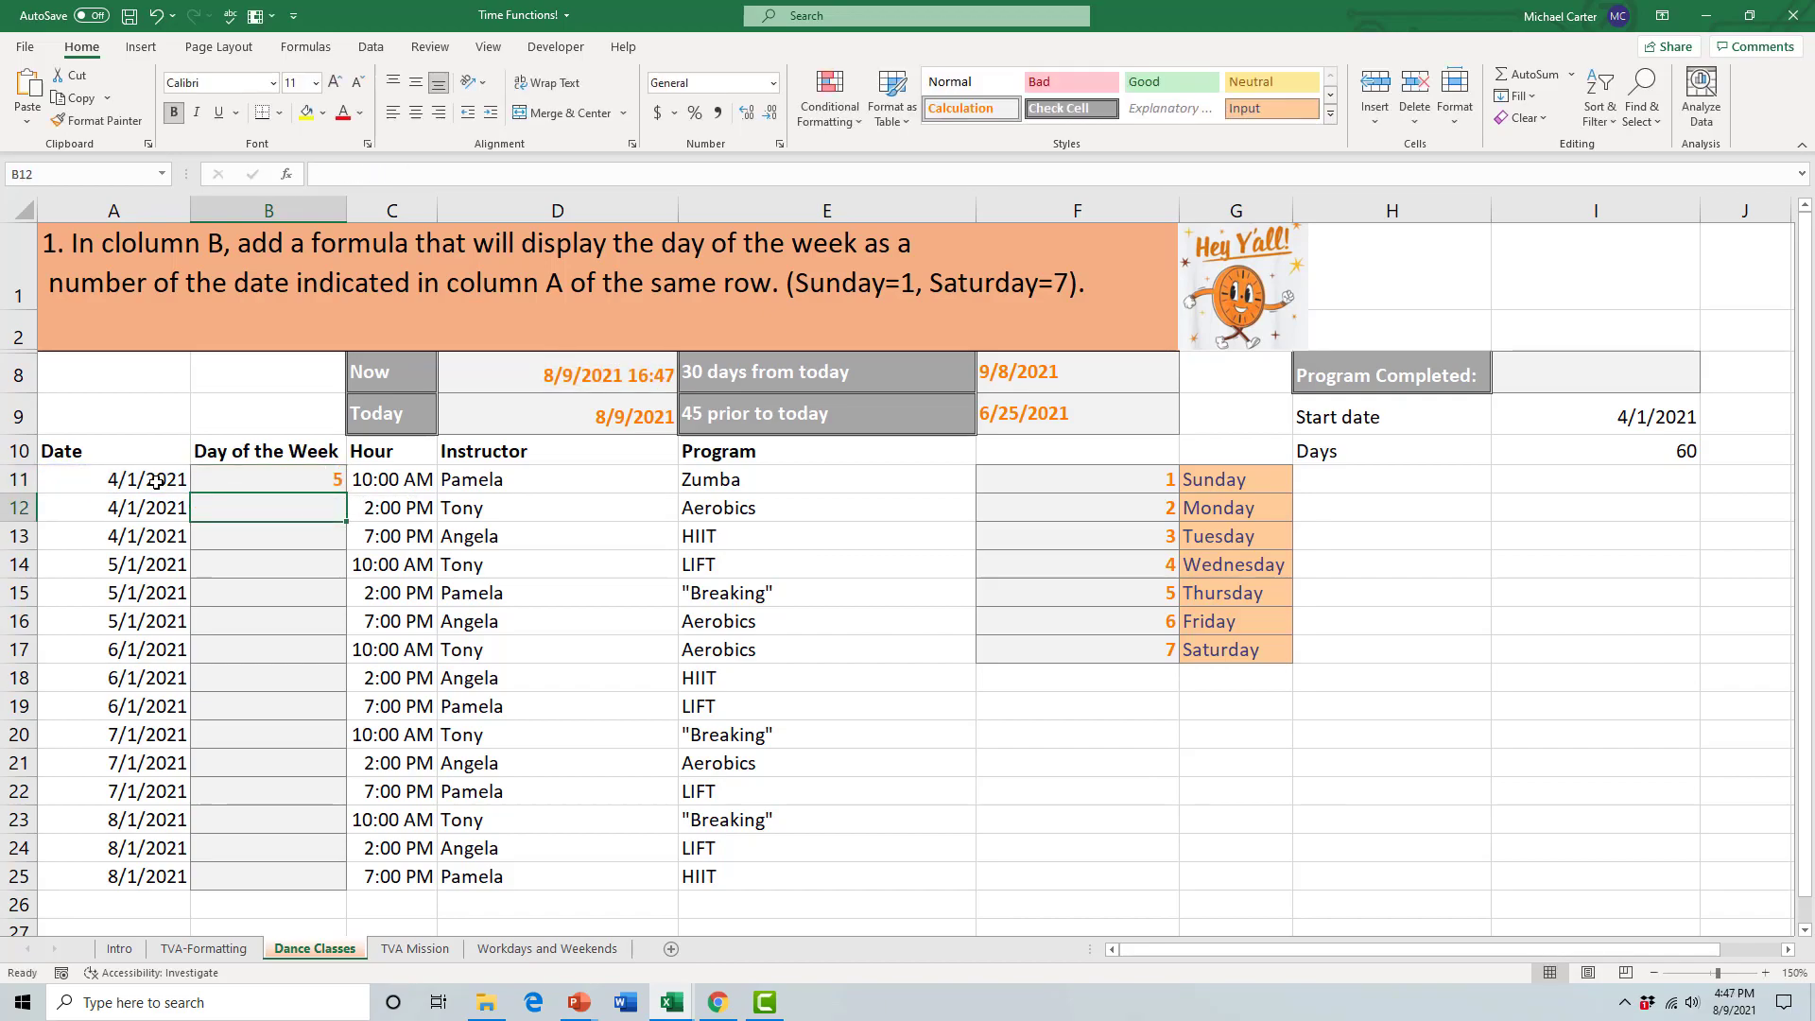
click(268, 477)
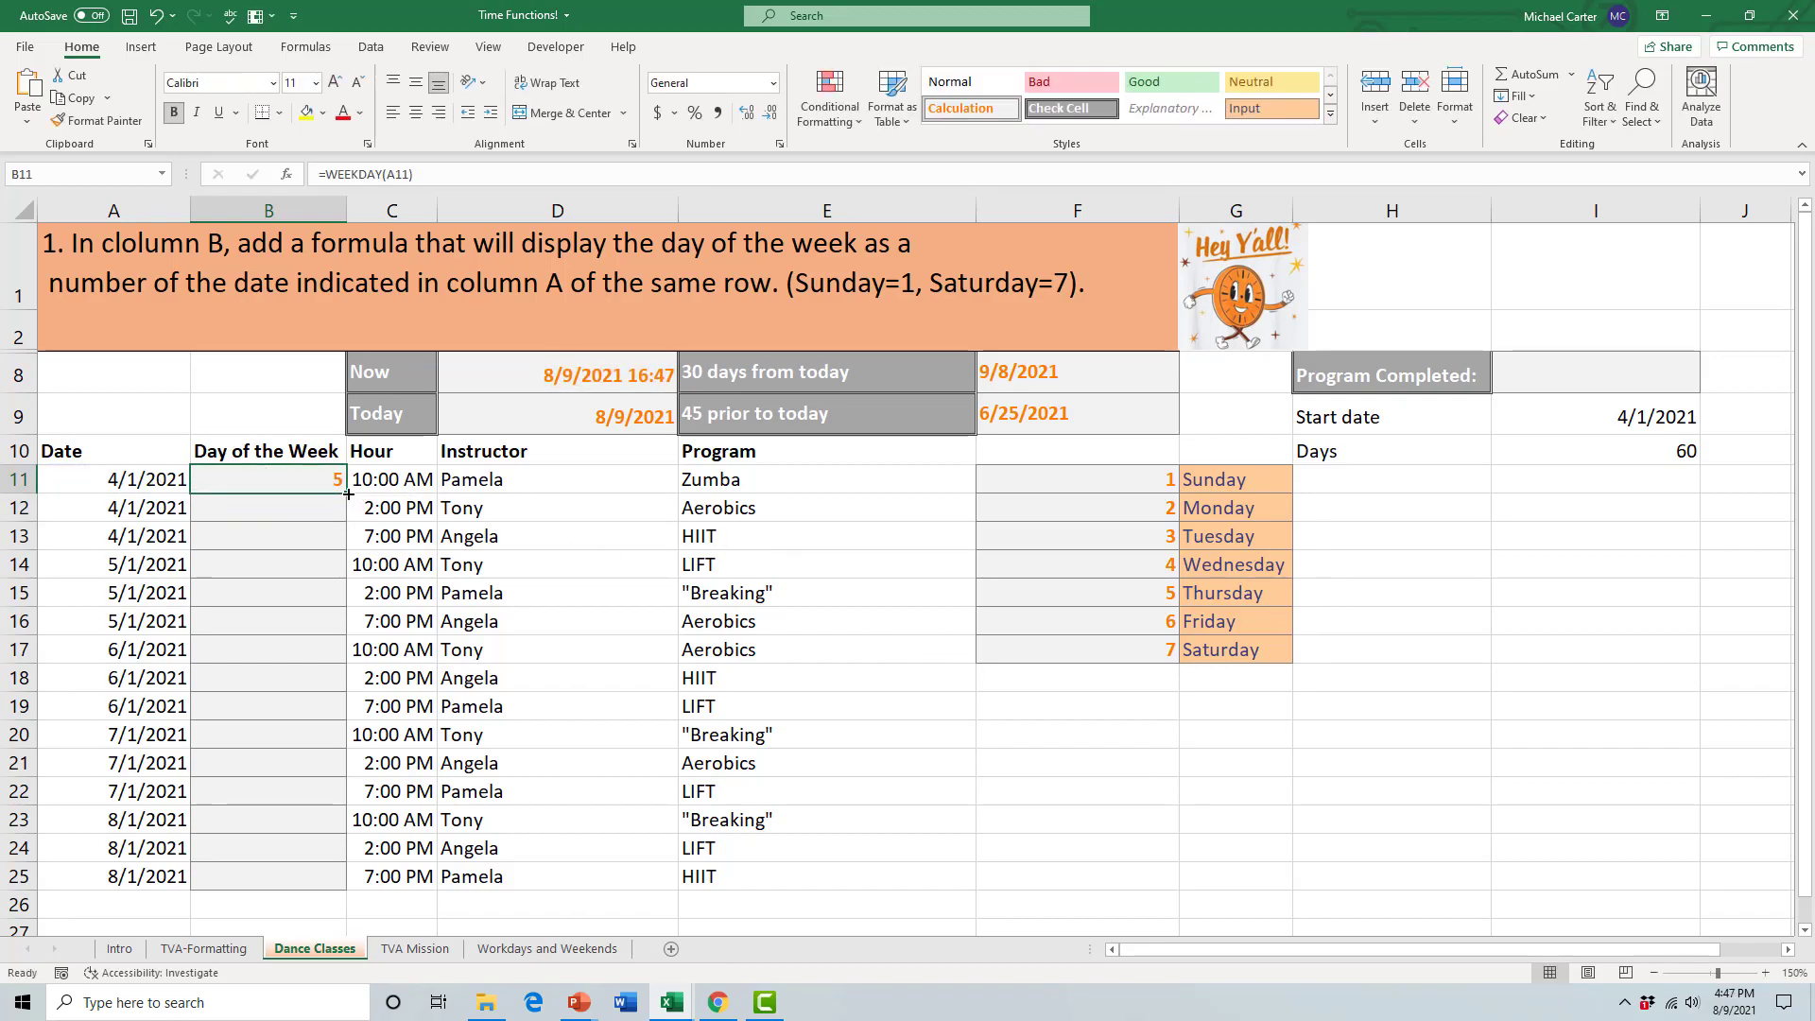
drag(347, 493, 367, 890)
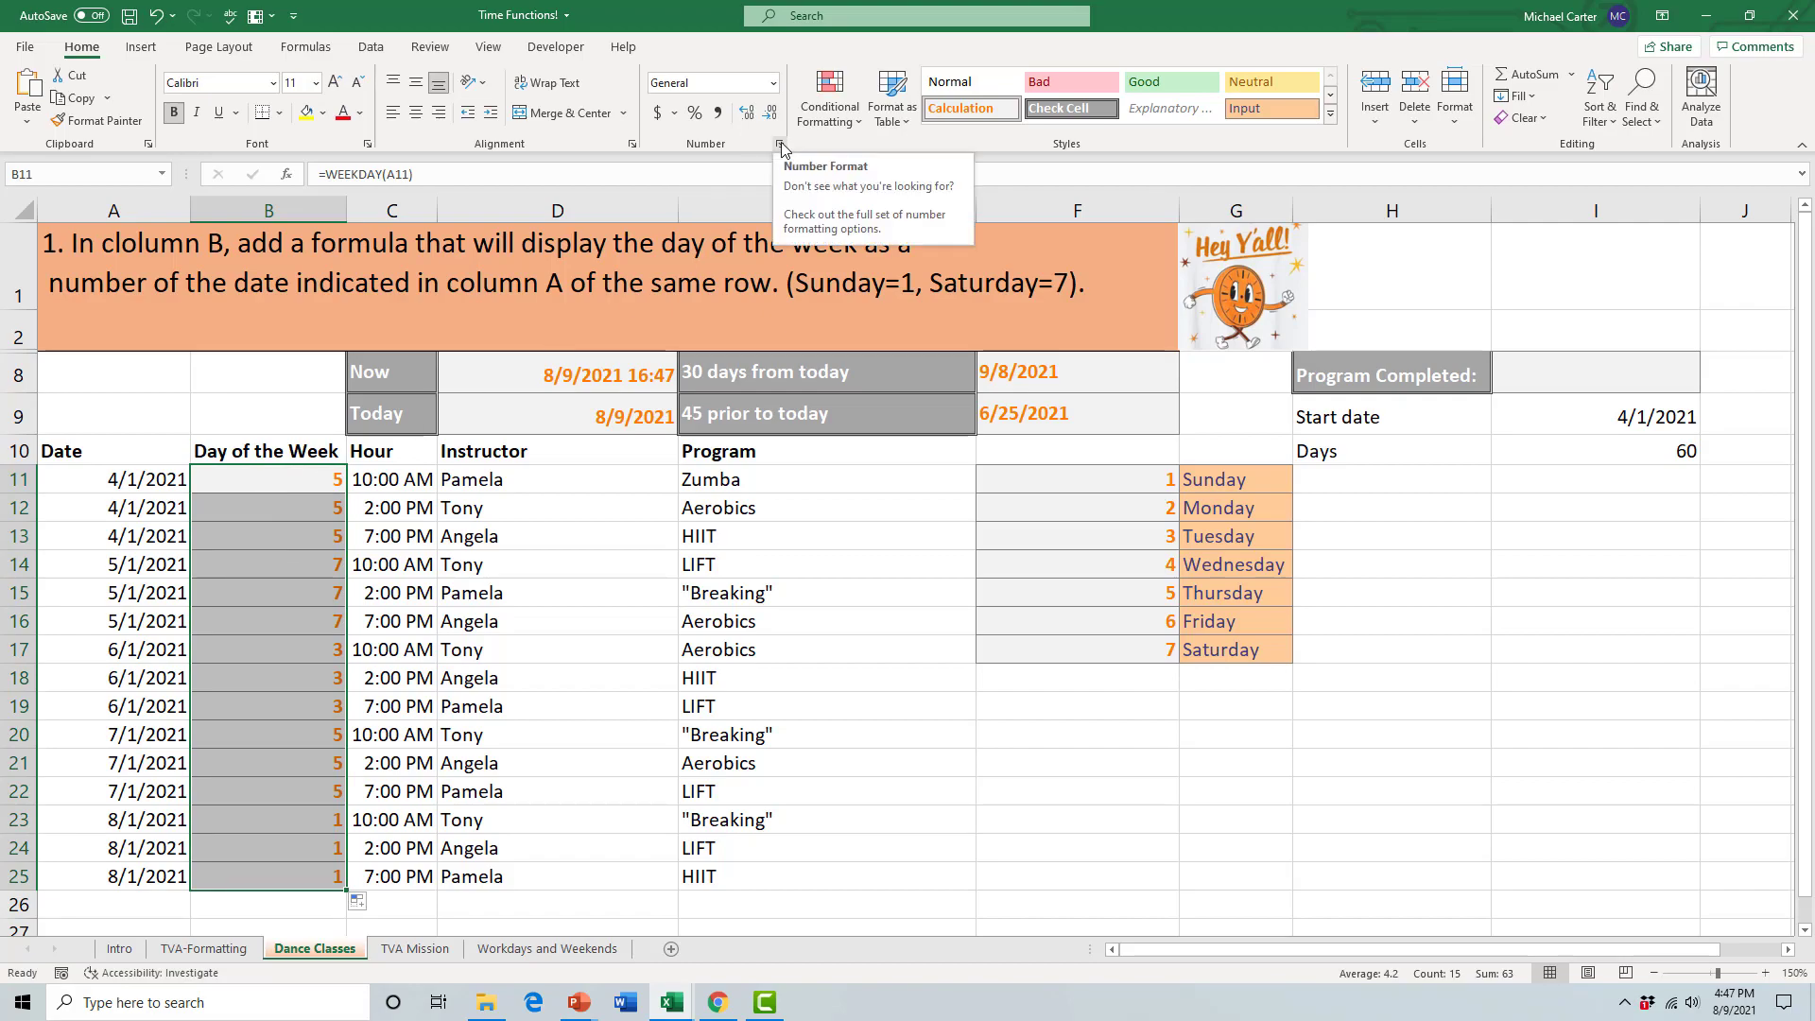
Step: Apply the custom dddd number format to B11:B25 to show weekday names
click(773, 85)
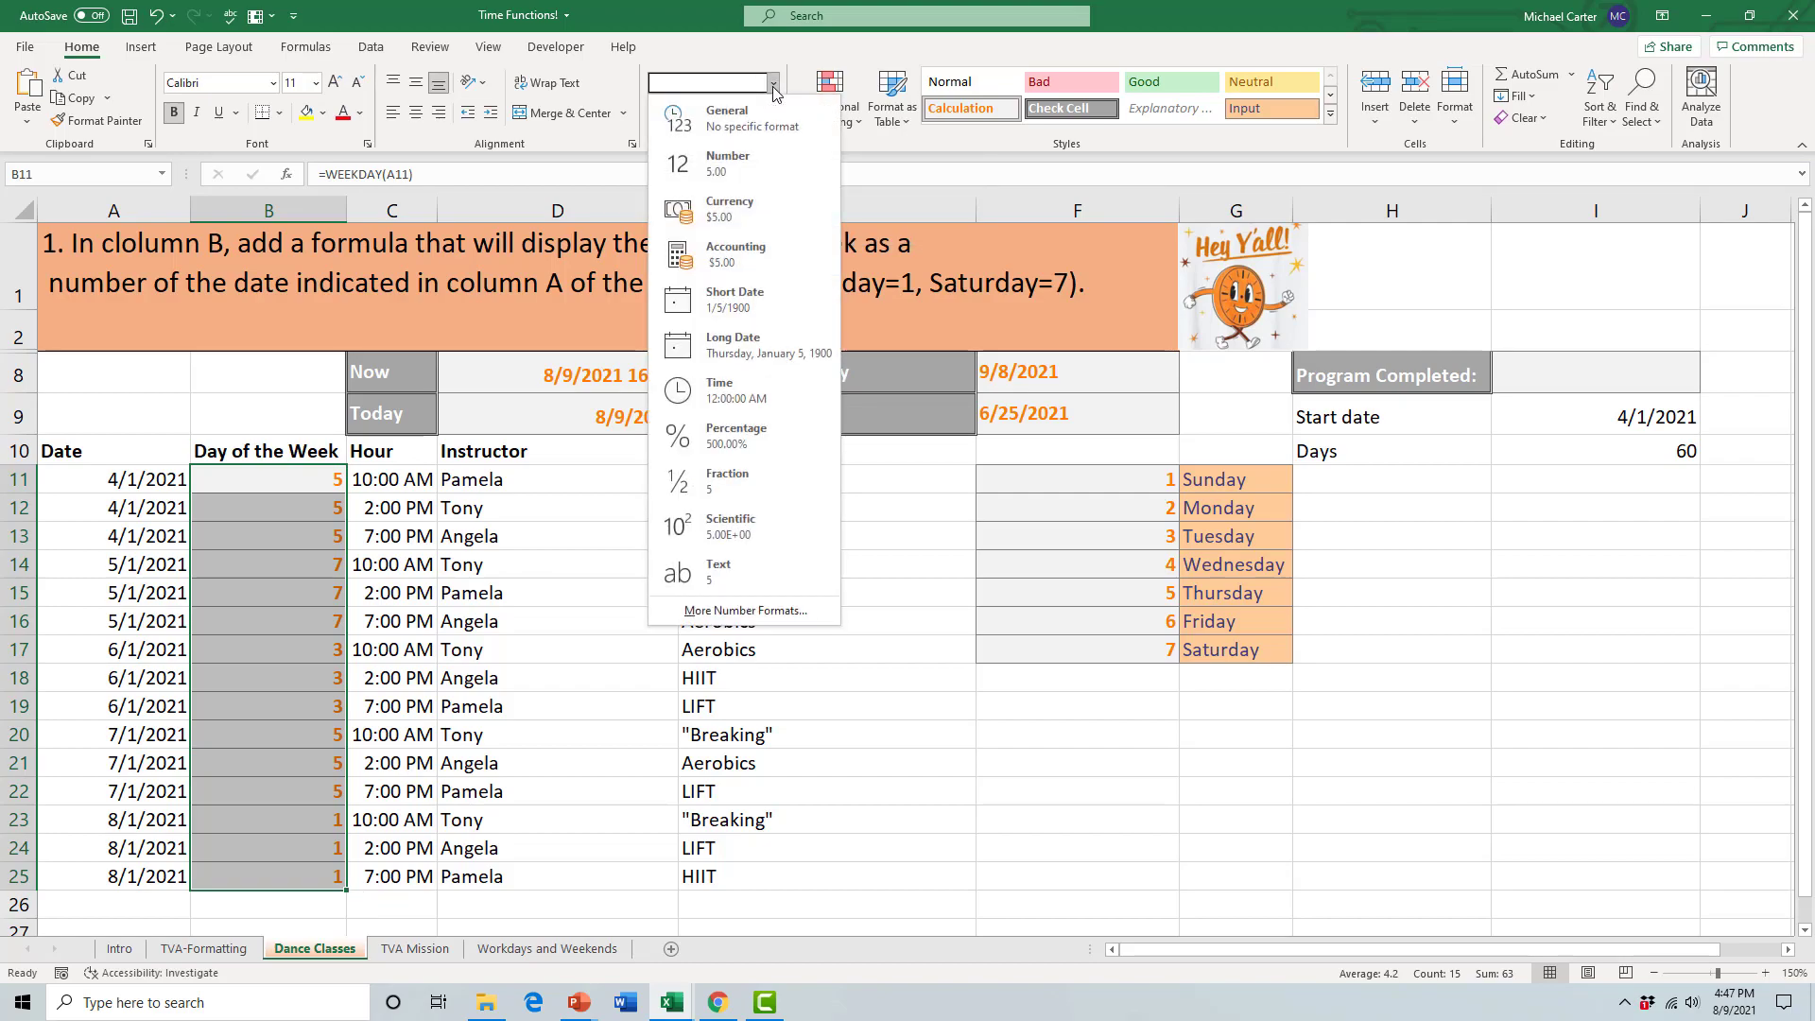
click(788, 609)
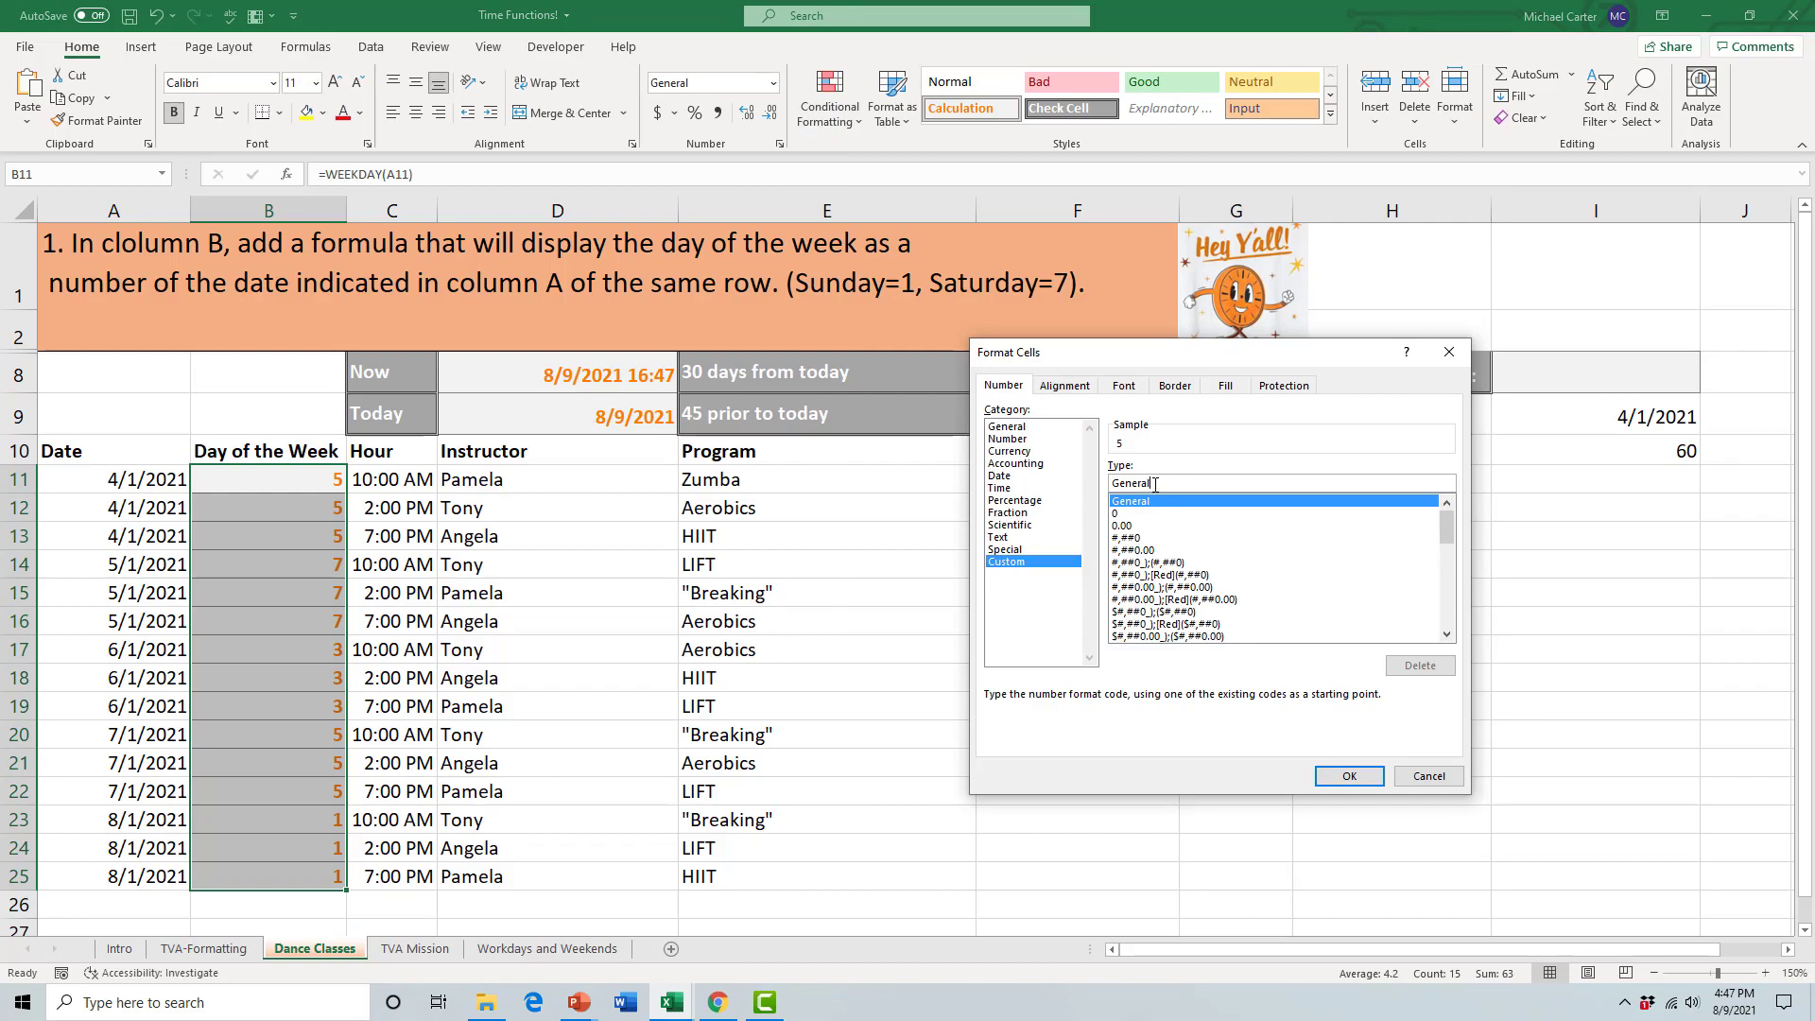
key(BackSpace)
key(BackSpace)
key(BackSpace)
key(BackSpace)
key(BackSpace)
key(BackSpace)
key(BackSpace)
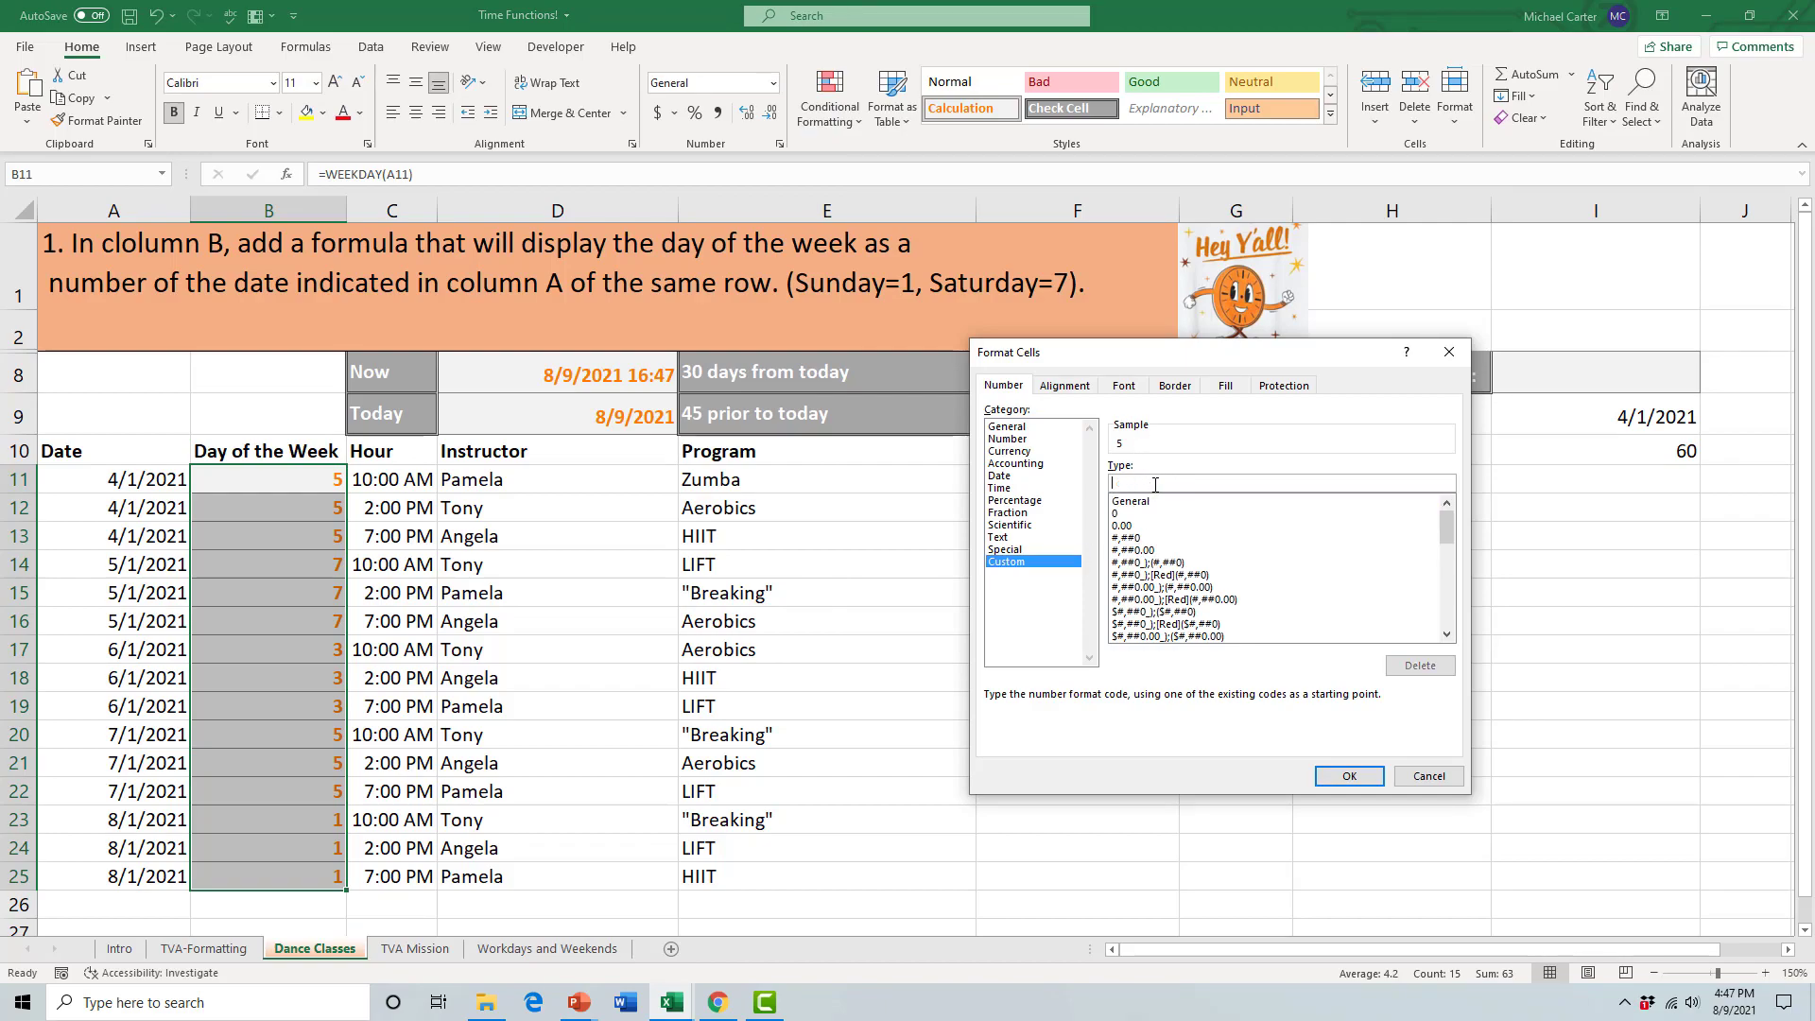
text(dddd)
click(1347, 776)
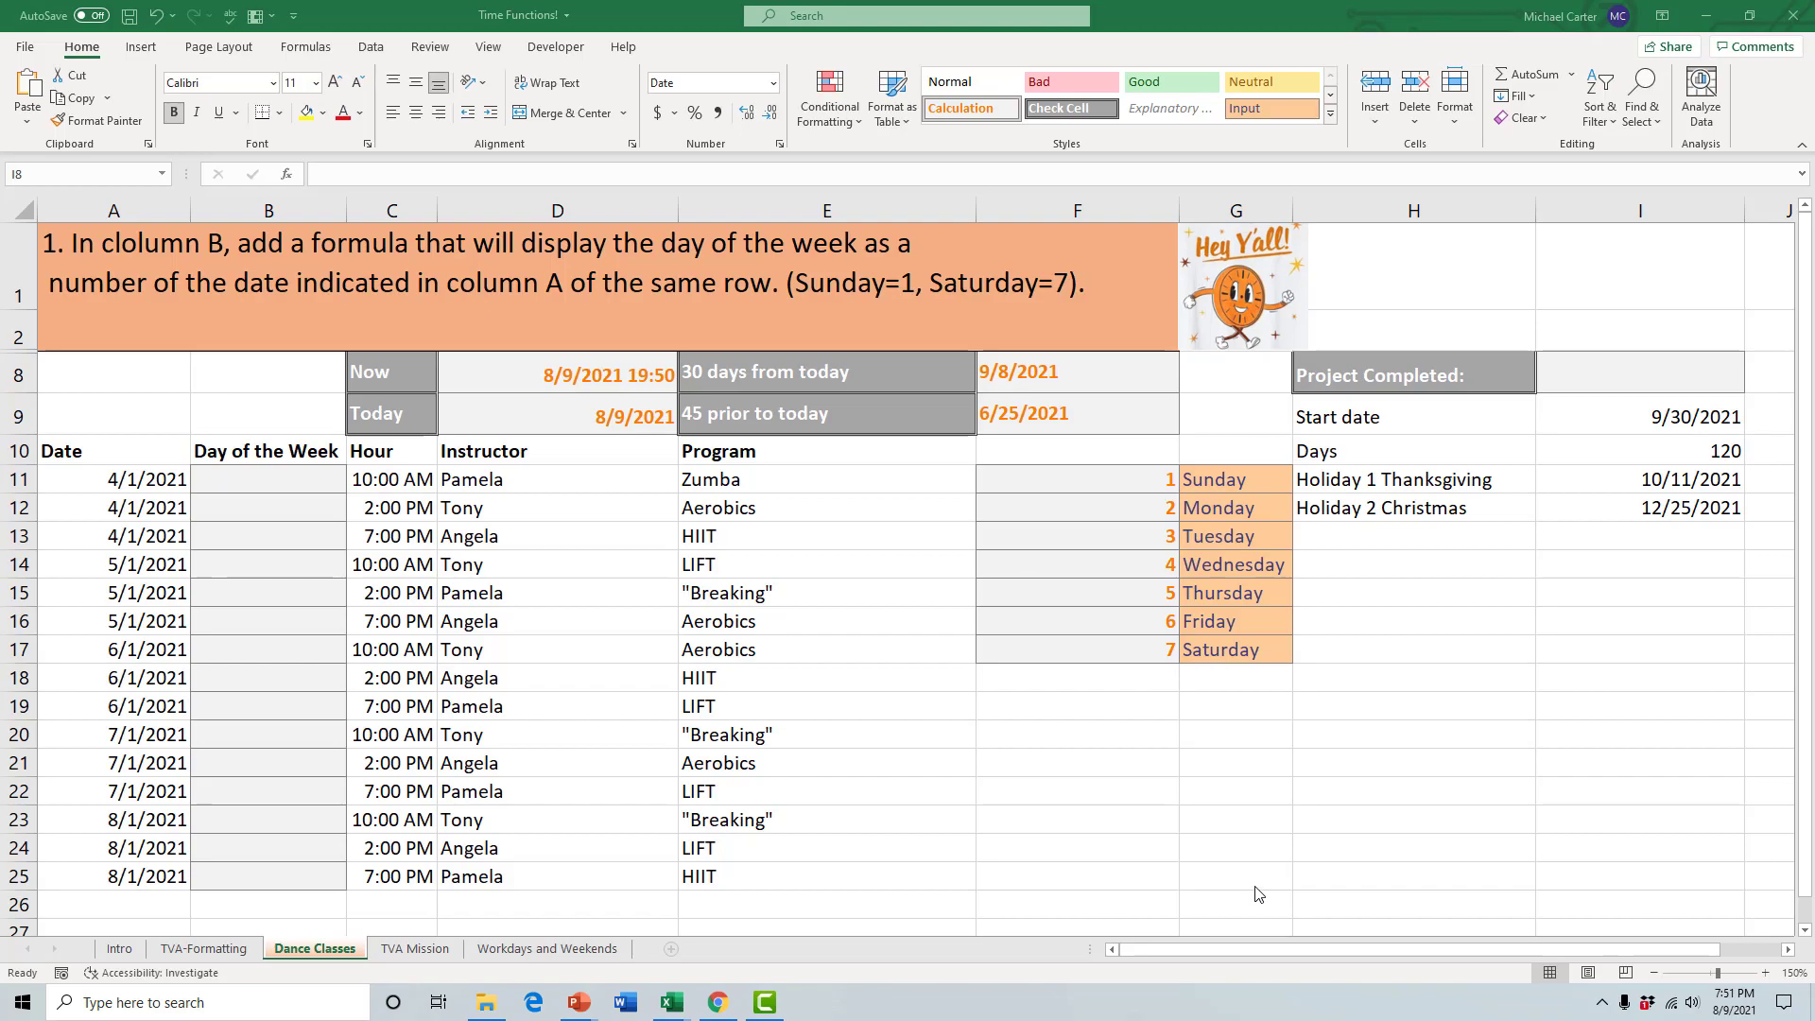
Step: Enter =WORKDAY(I9,I10,I11:I12) in I8, giving completion date 3/18/2022
click(1573, 378)
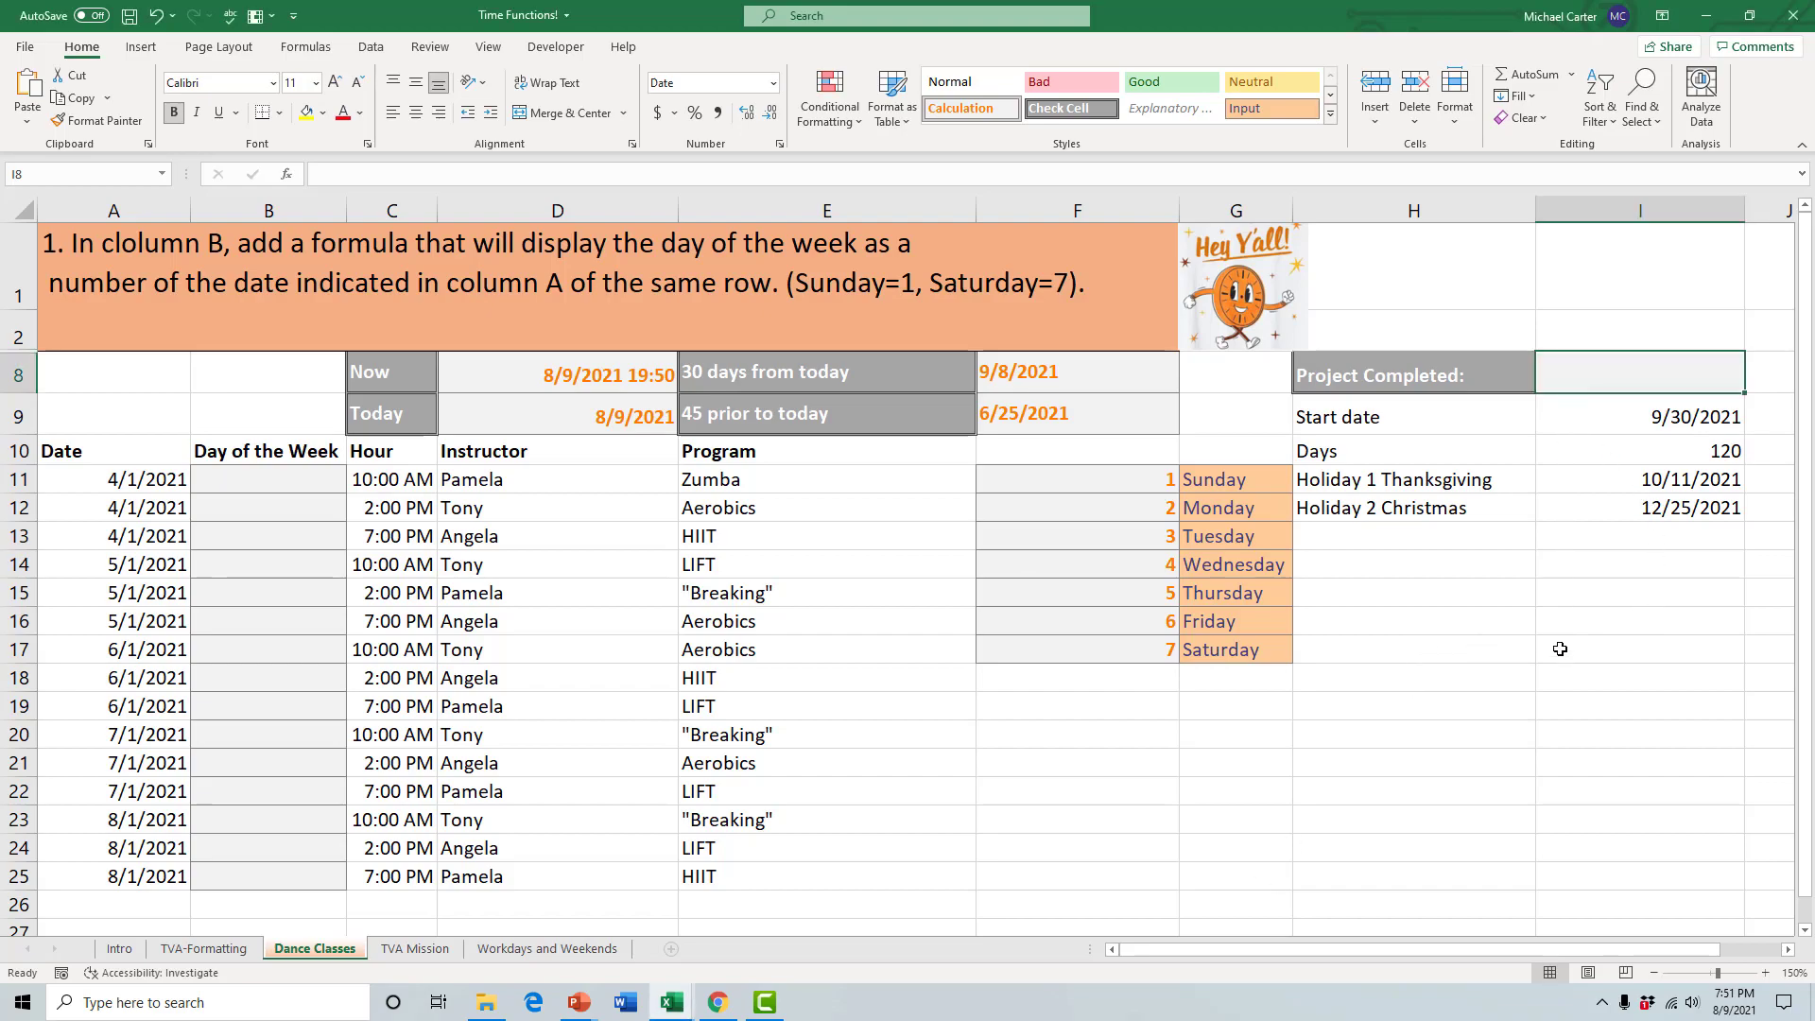
text(=wor)
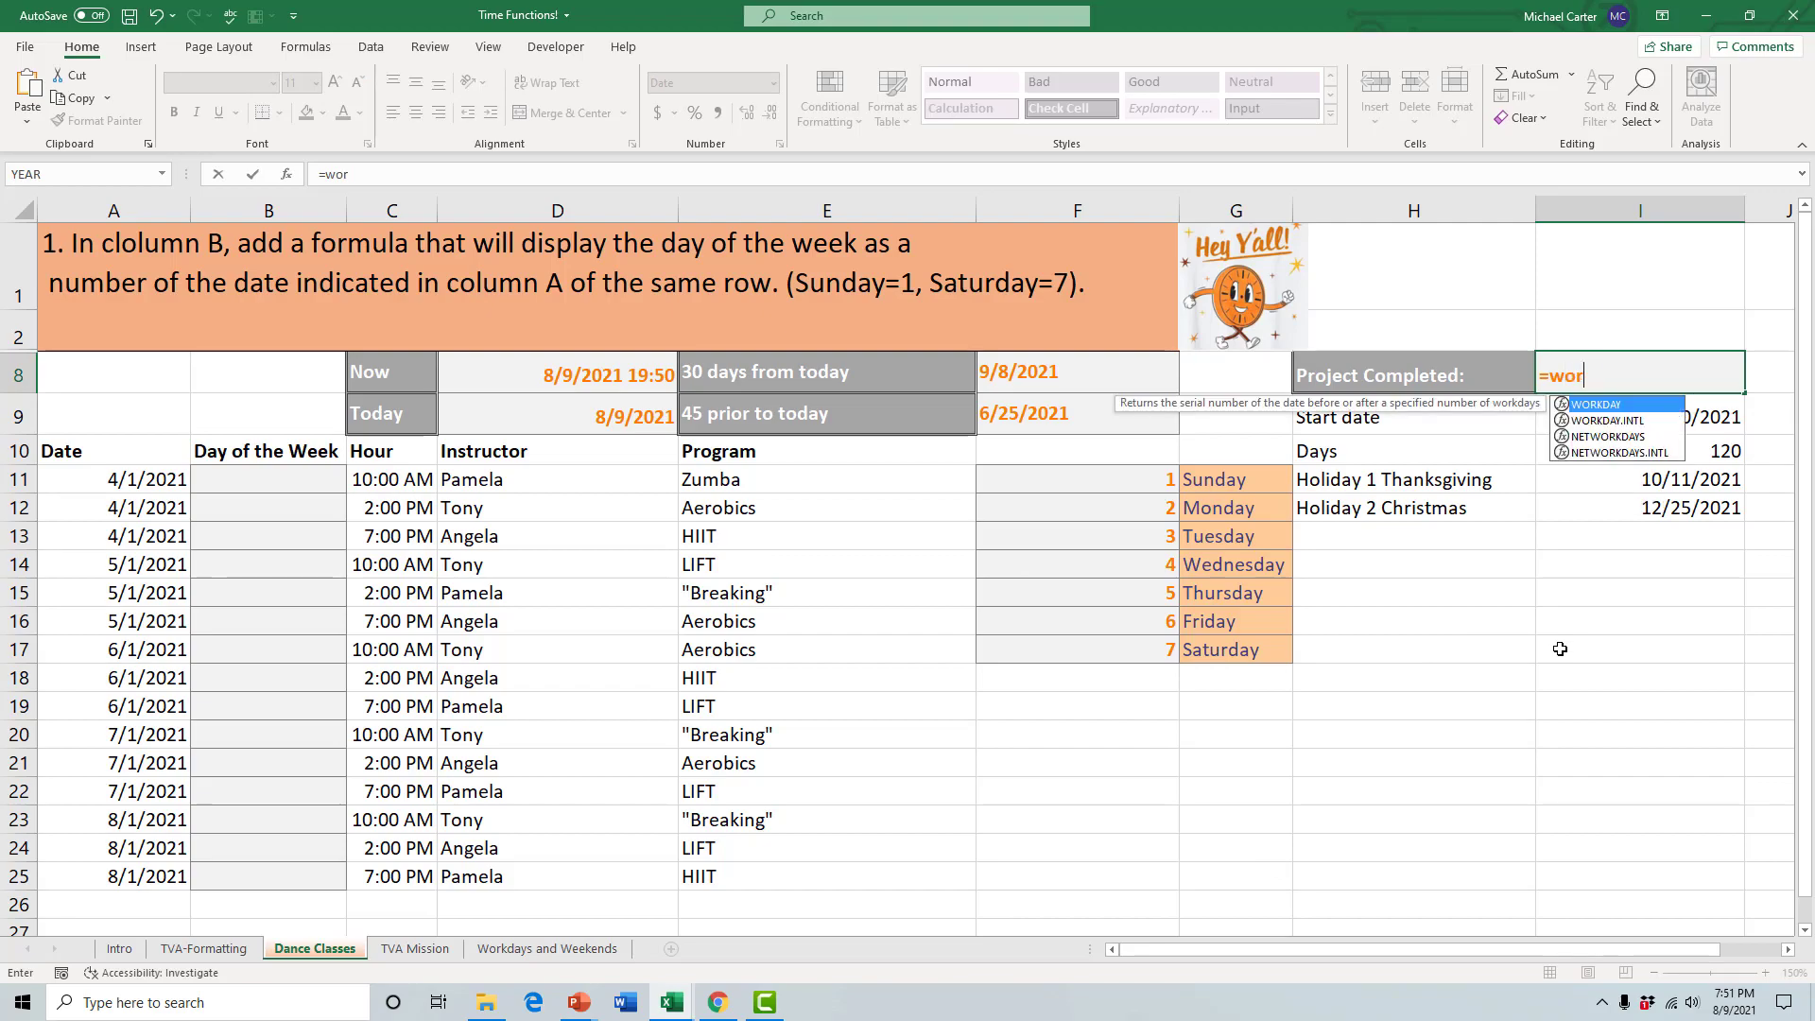
double_click(1613, 405)
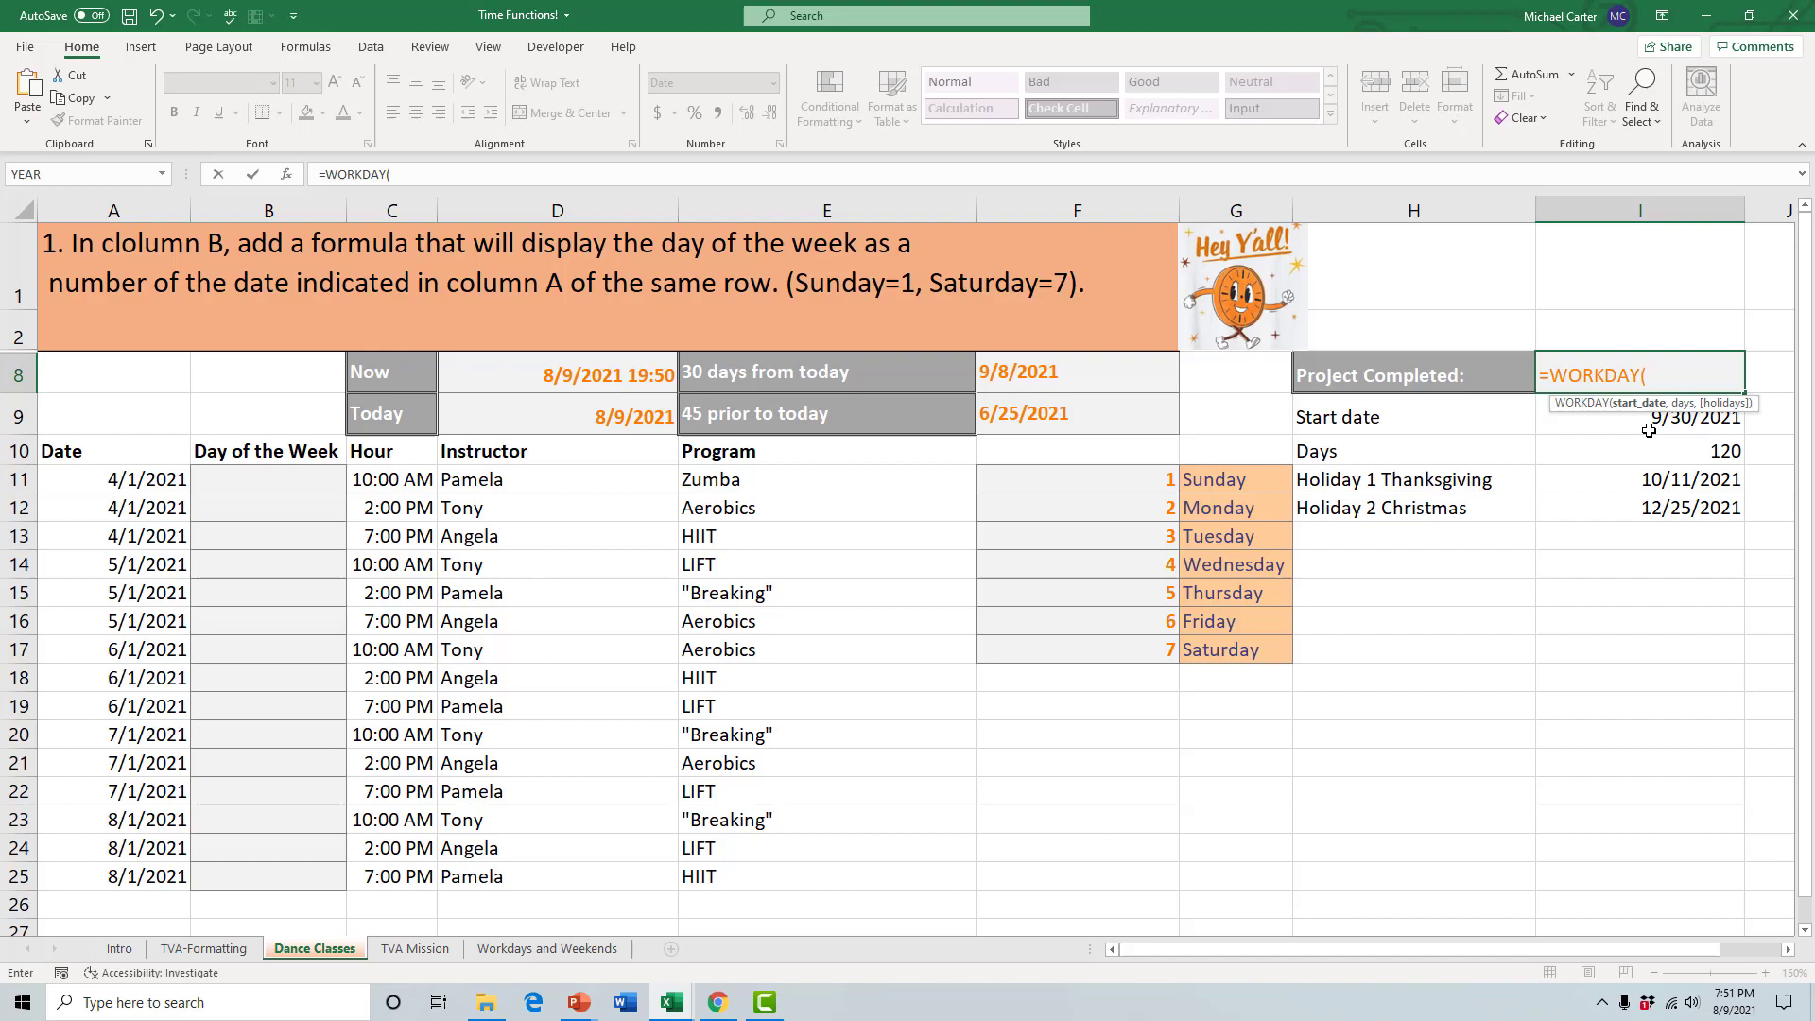
click(1635, 425)
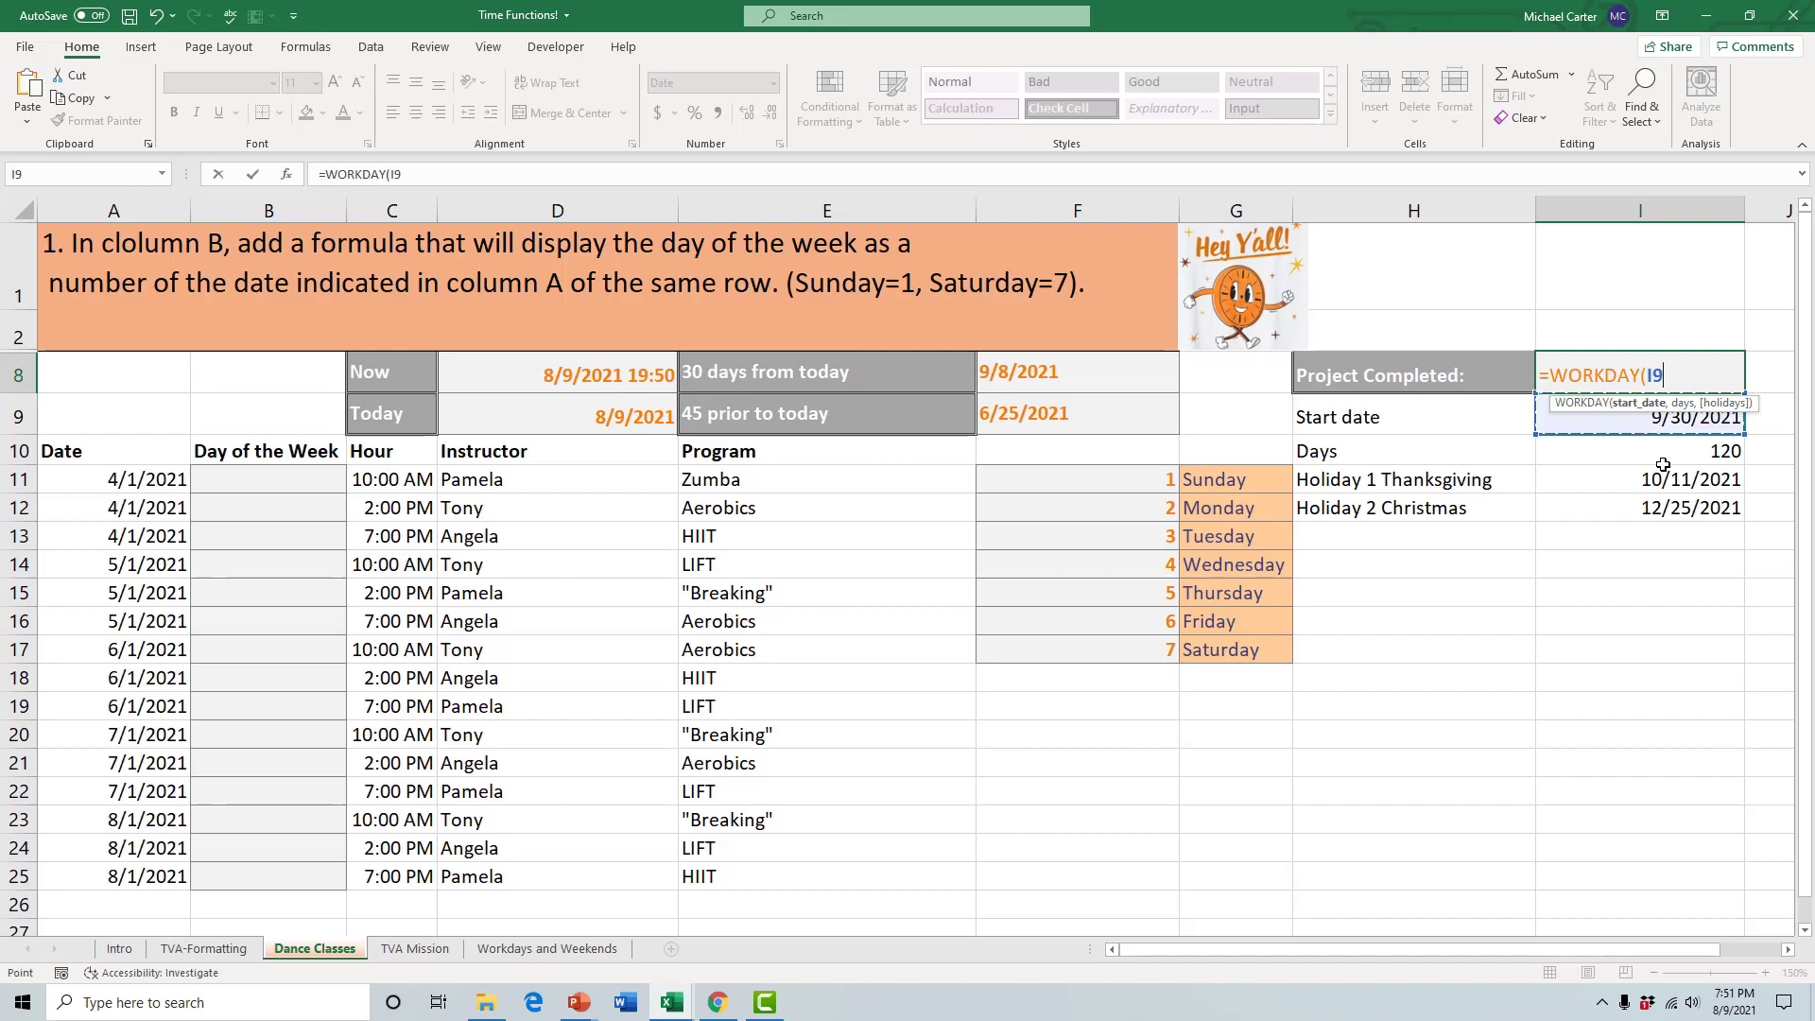
text(,)
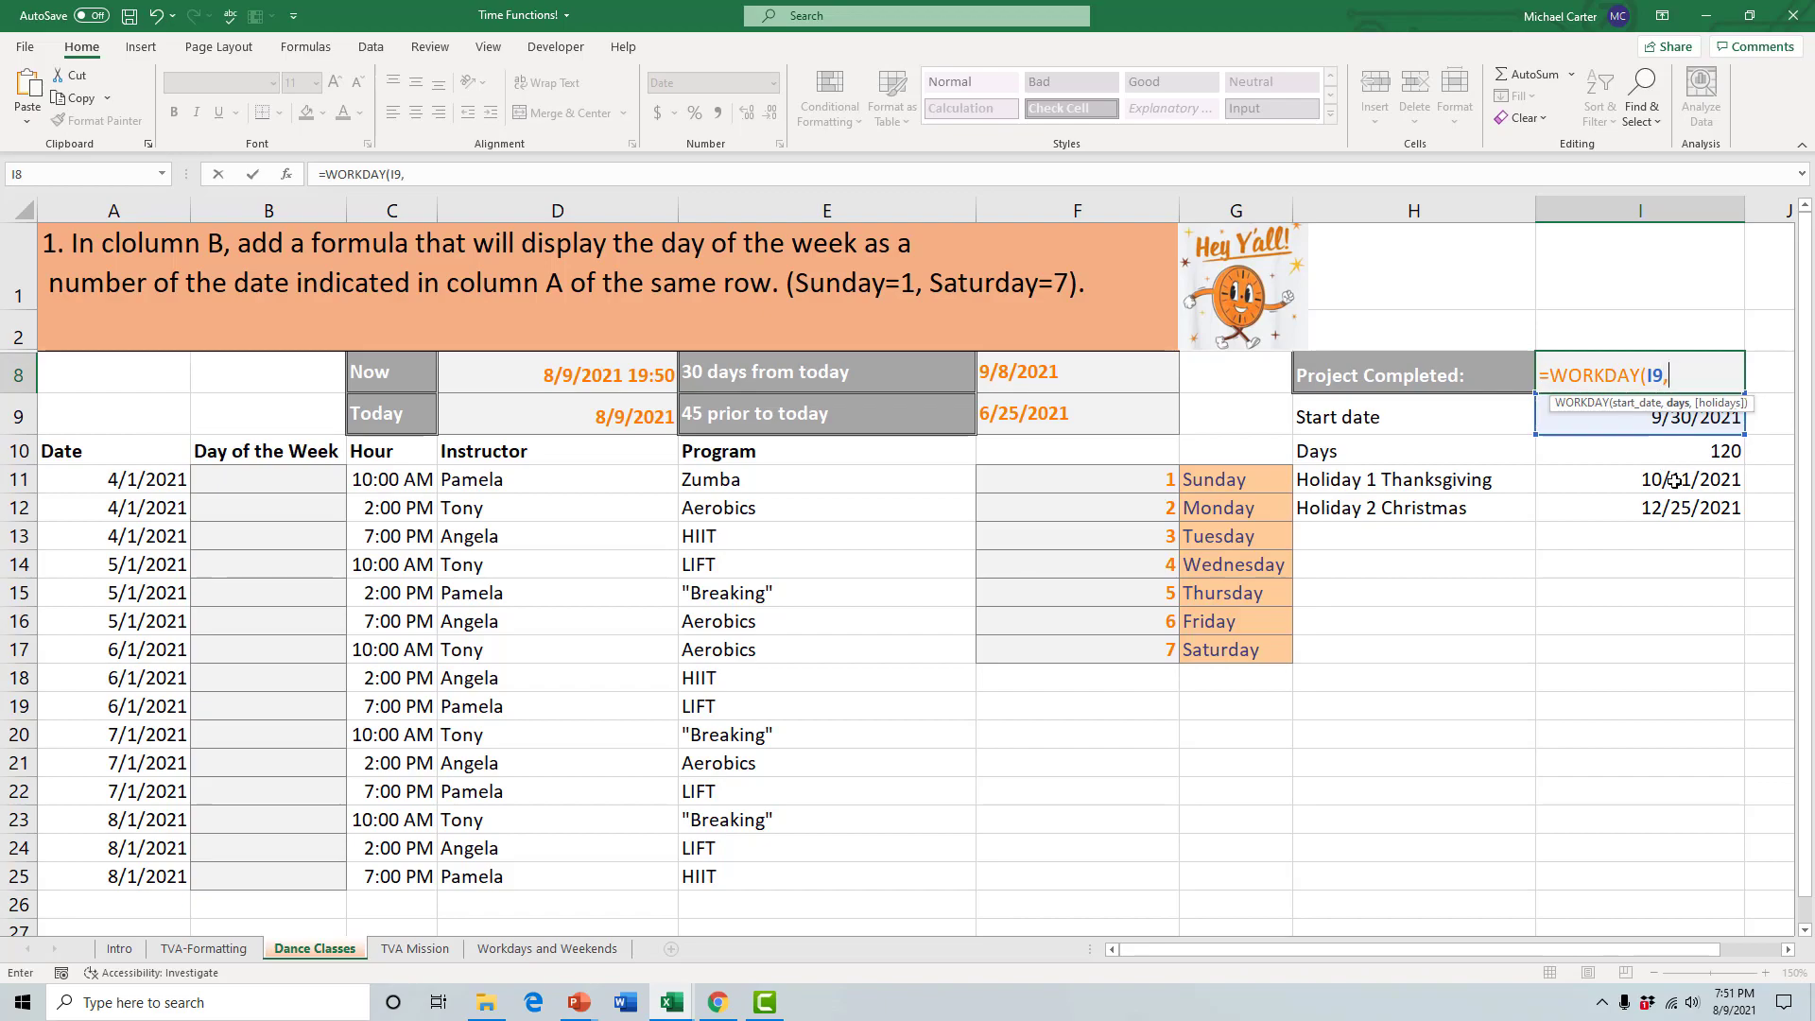
click(1645, 454)
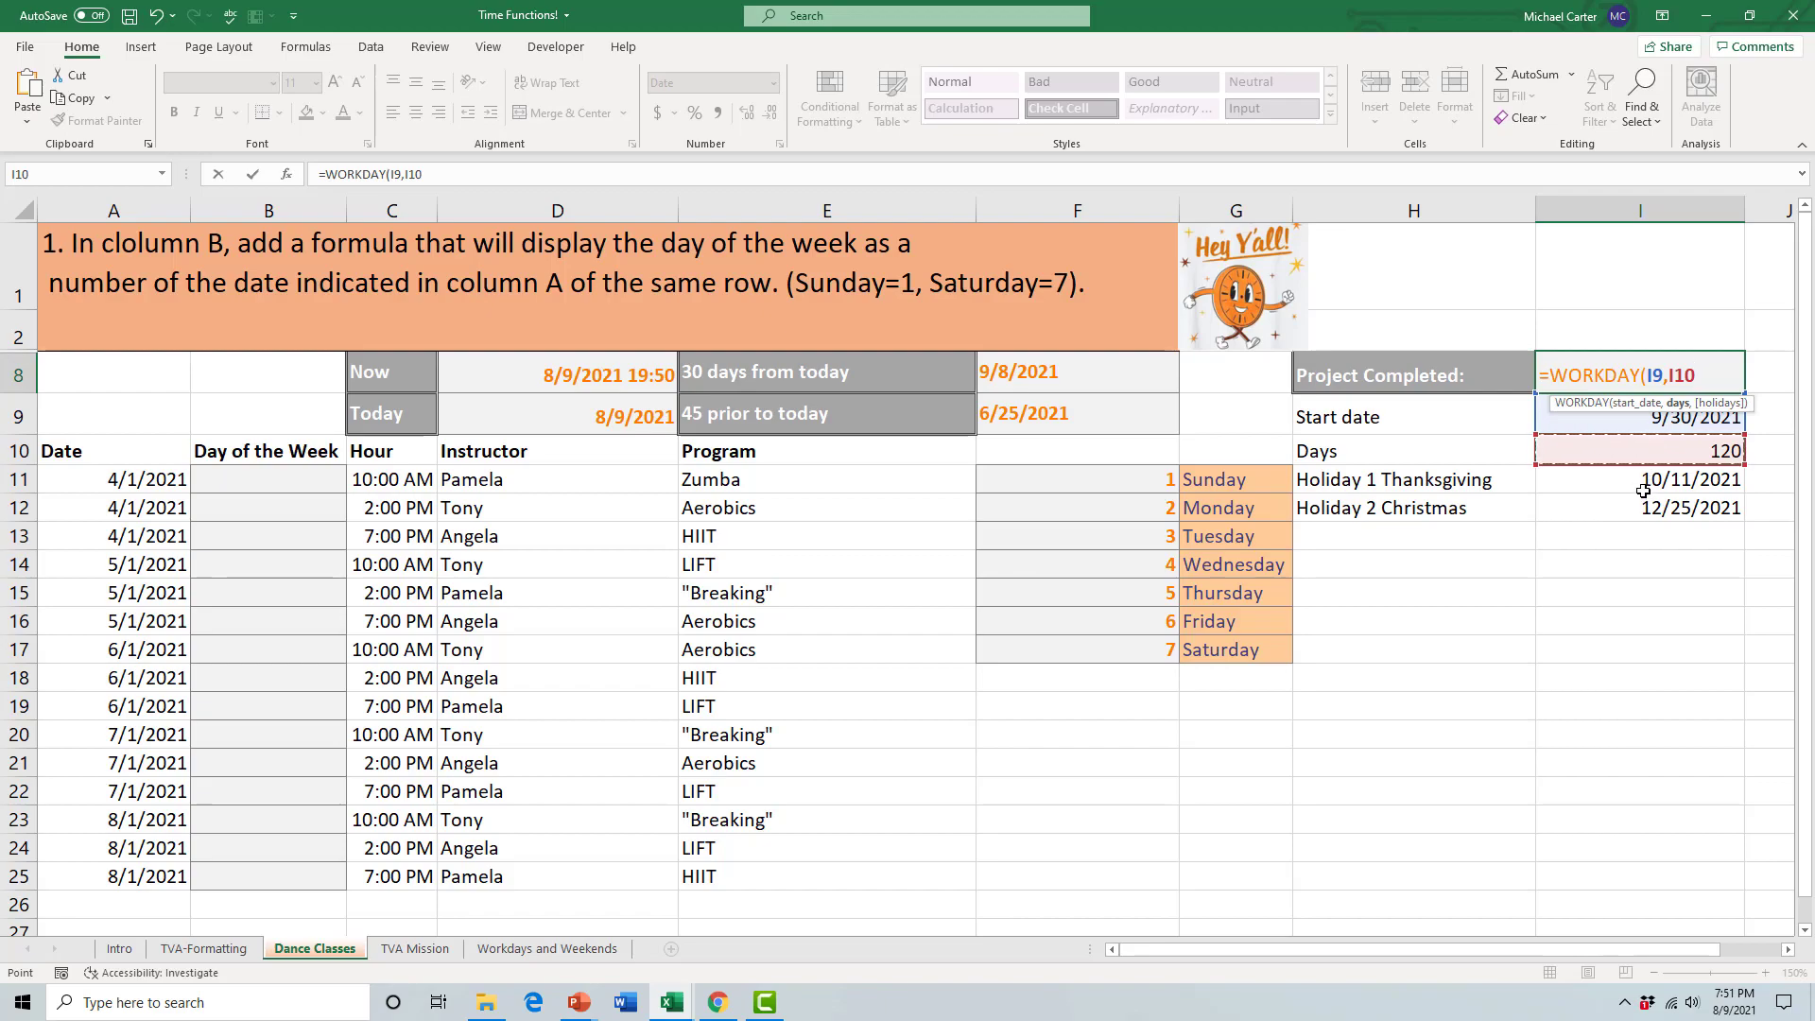
text(,)
drag(1642, 491, 1648, 515)
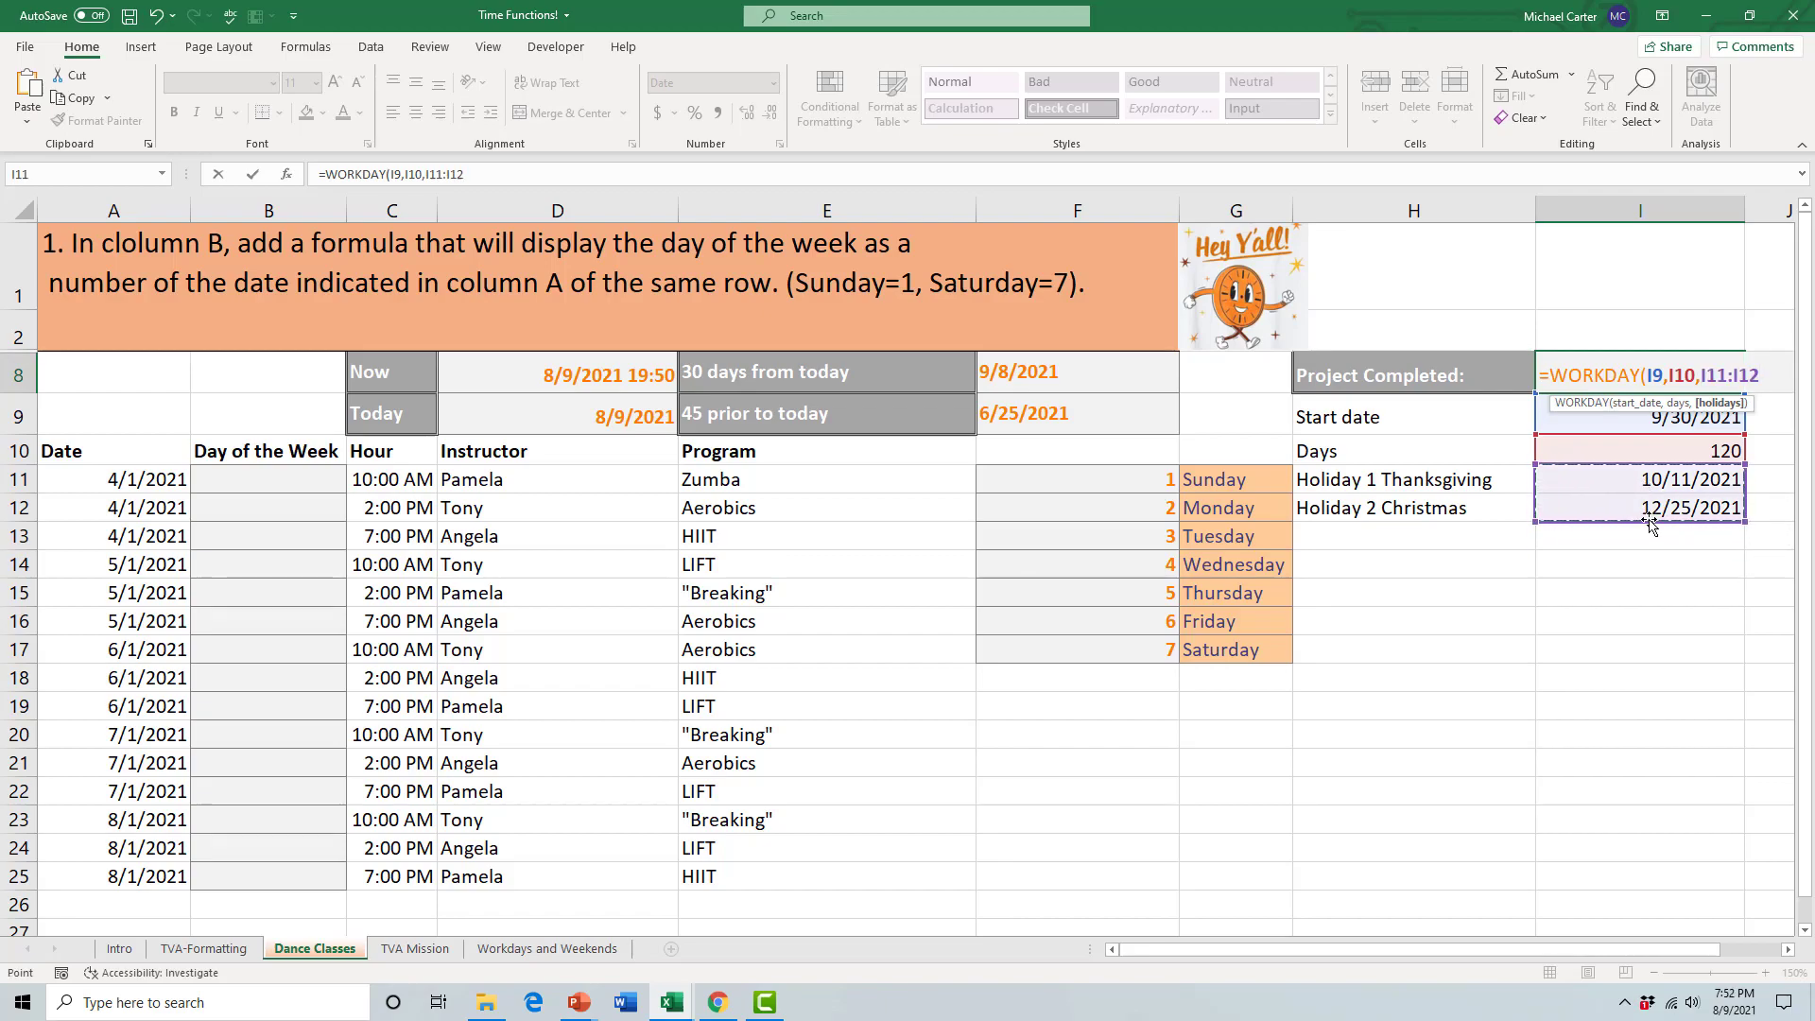
text())
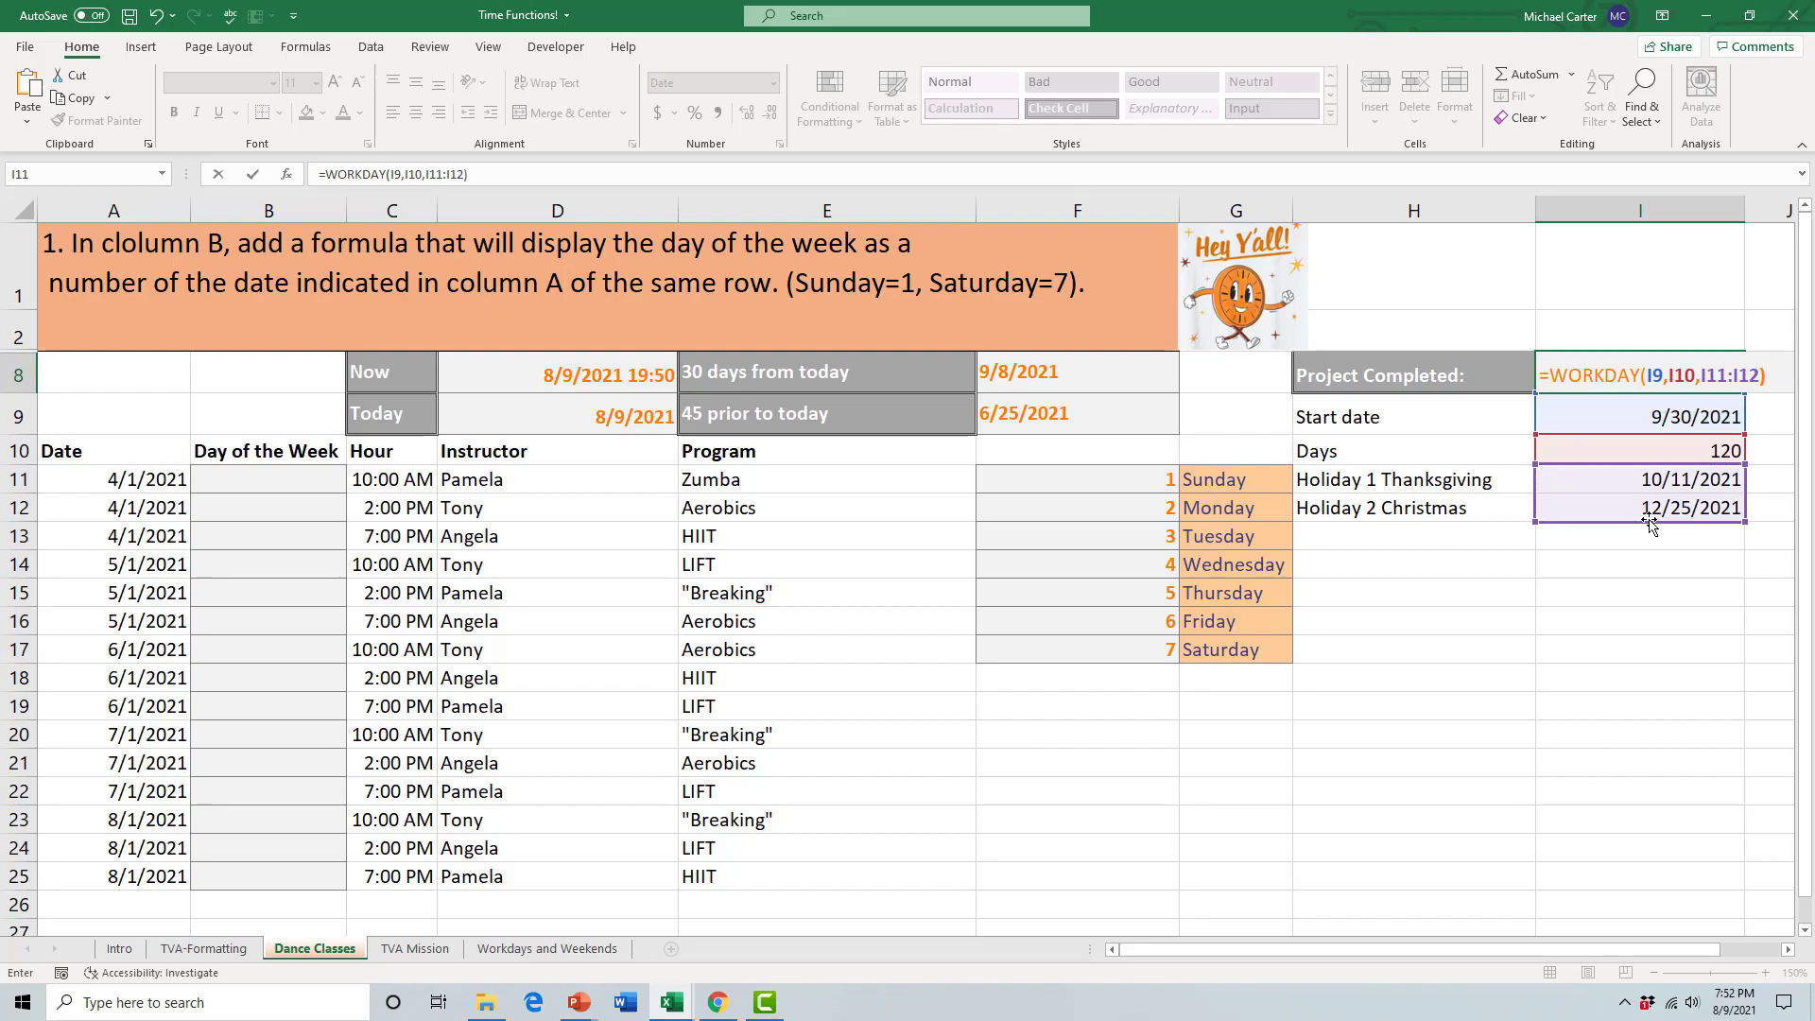
key(Return)
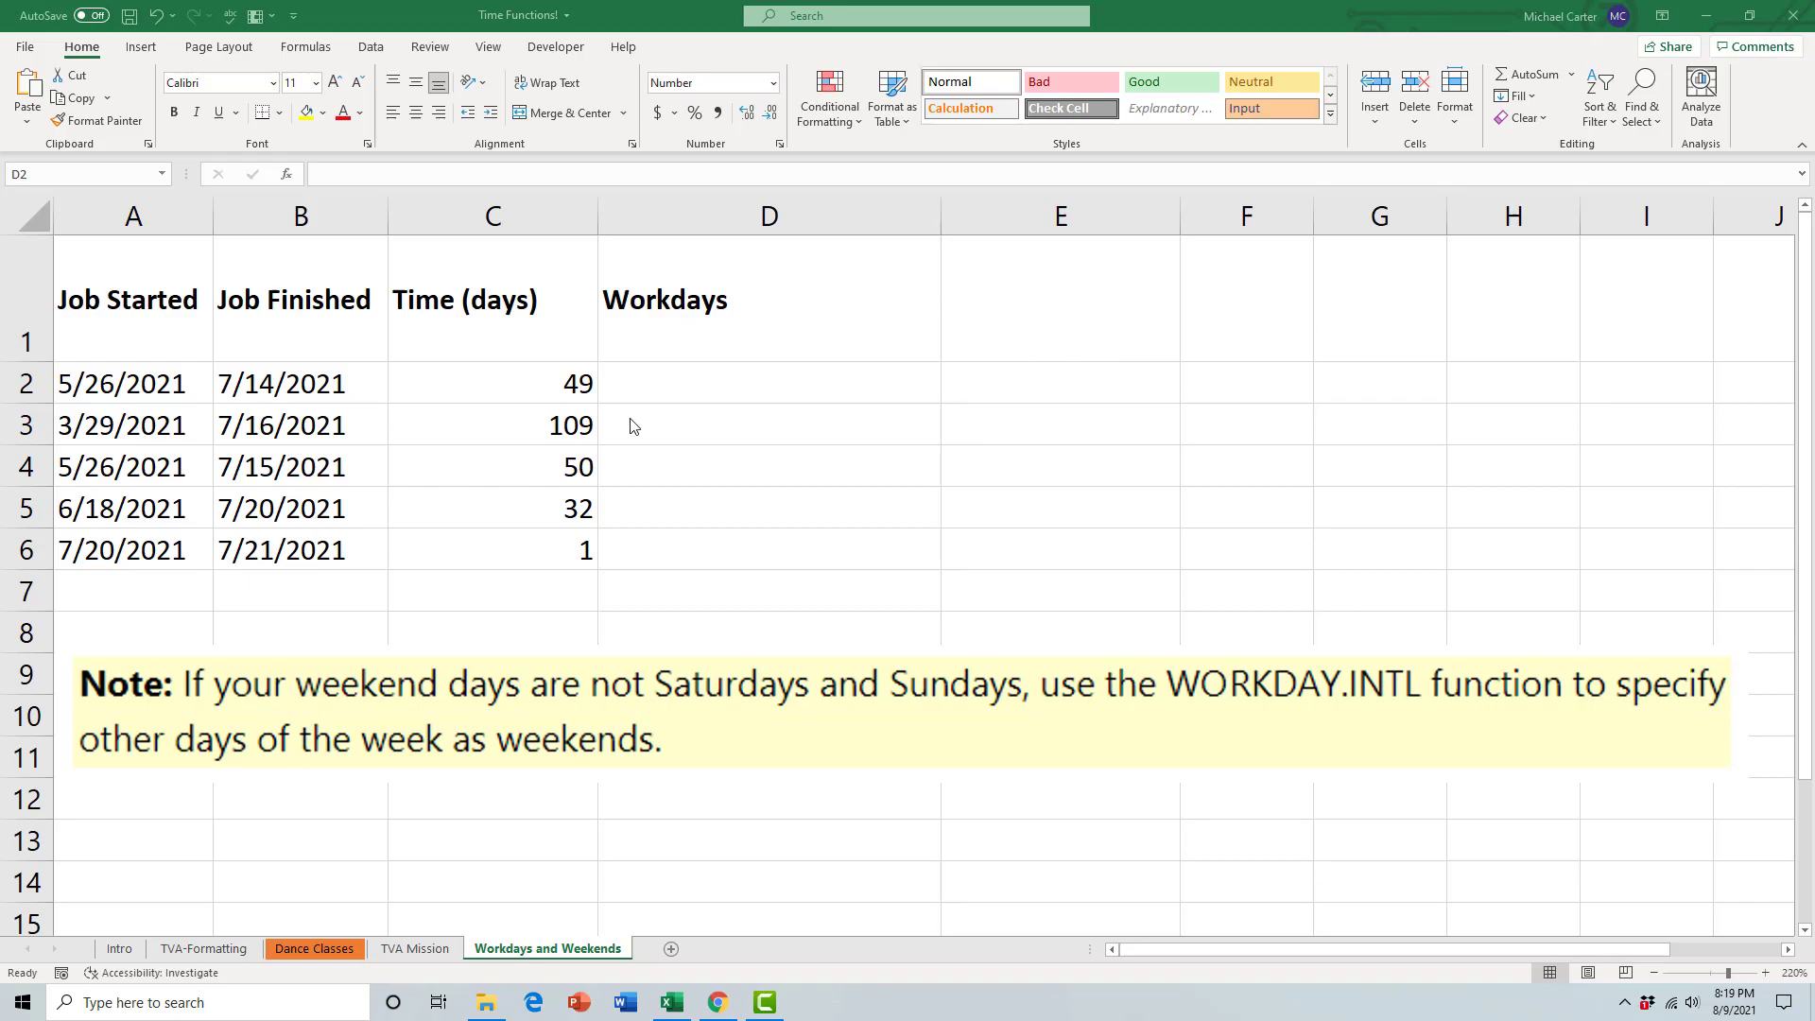
Step: In D2, begin a NETWORKDAYS.INTL formula from job start A2 to job finish B2
click(659, 389)
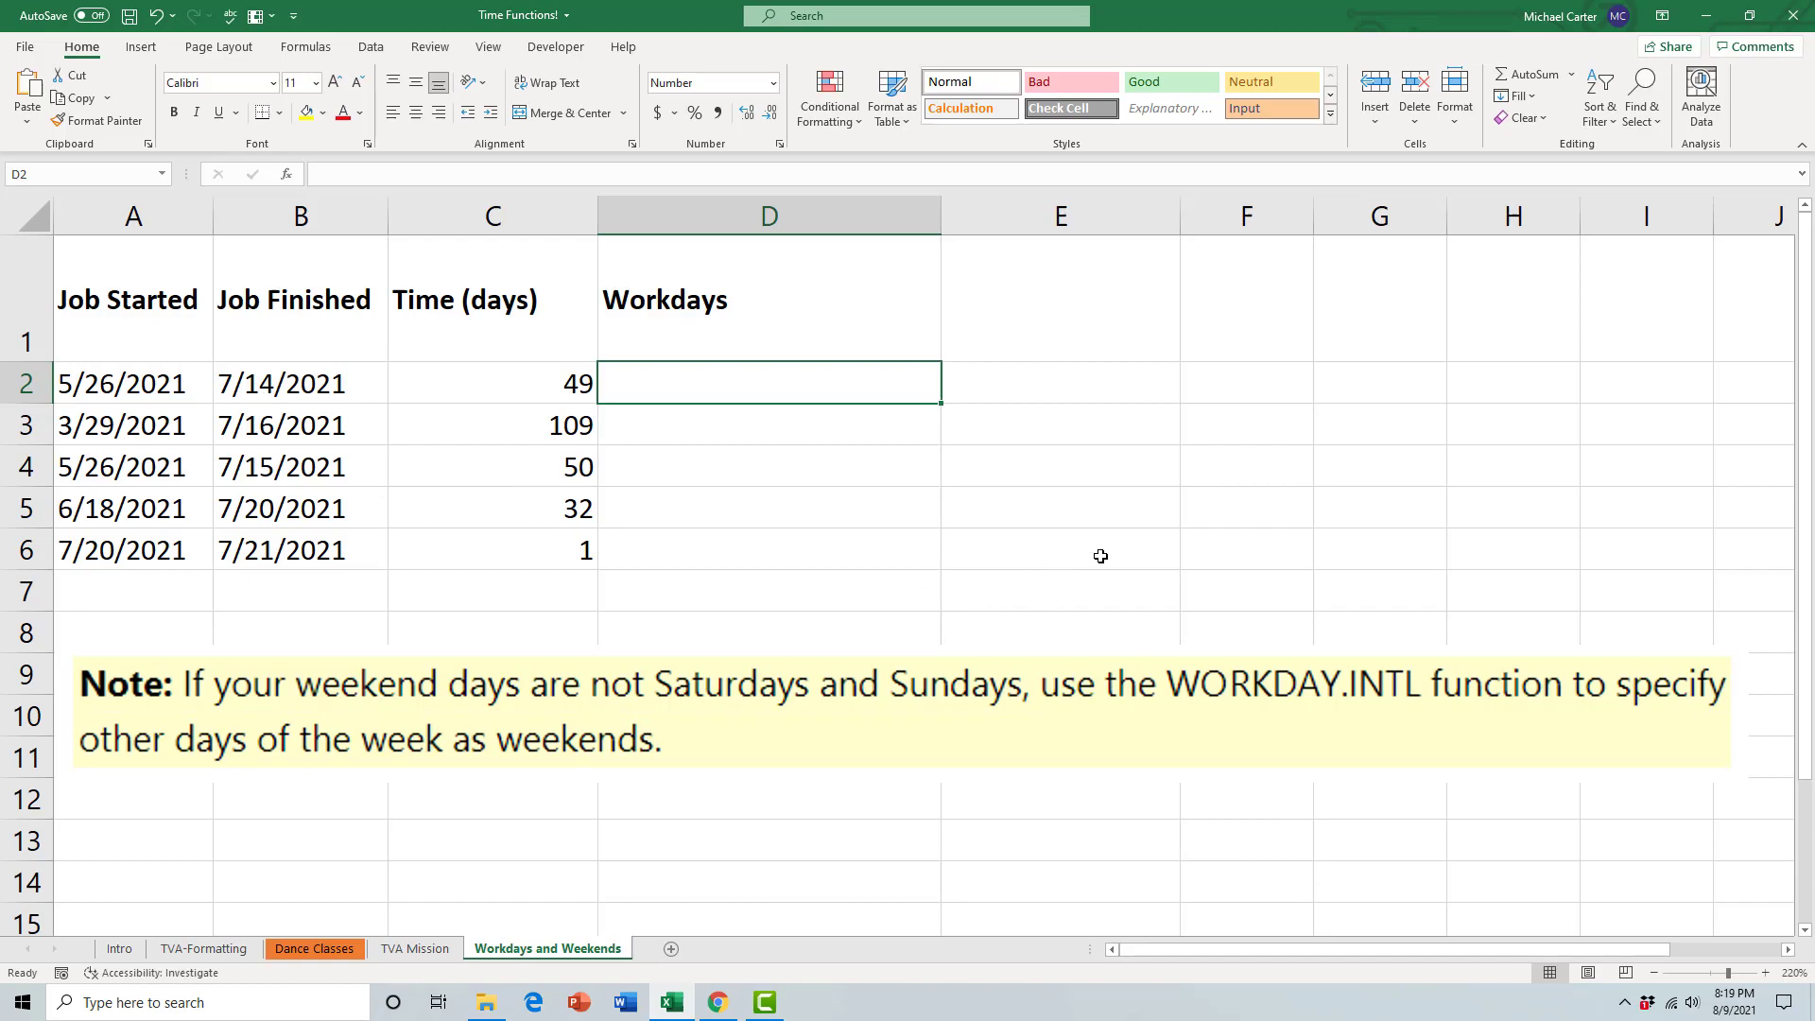
text(=wor)
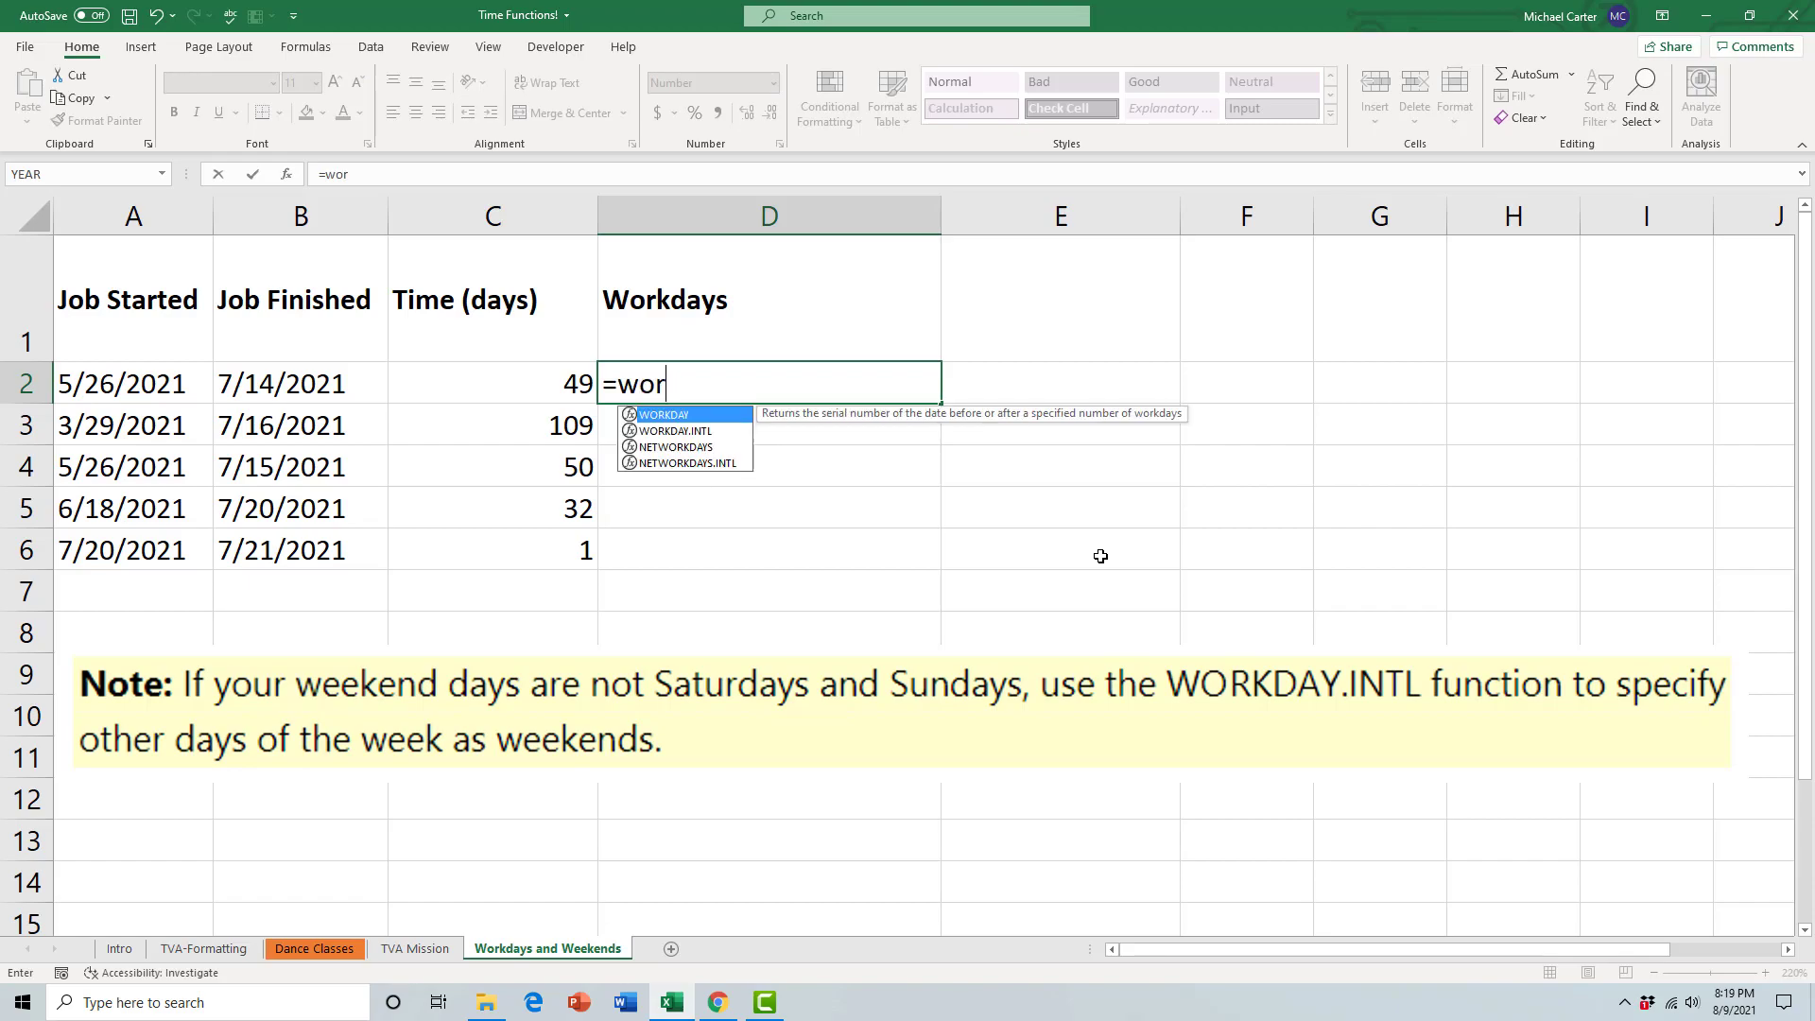
text(kday)
double_click(692, 464)
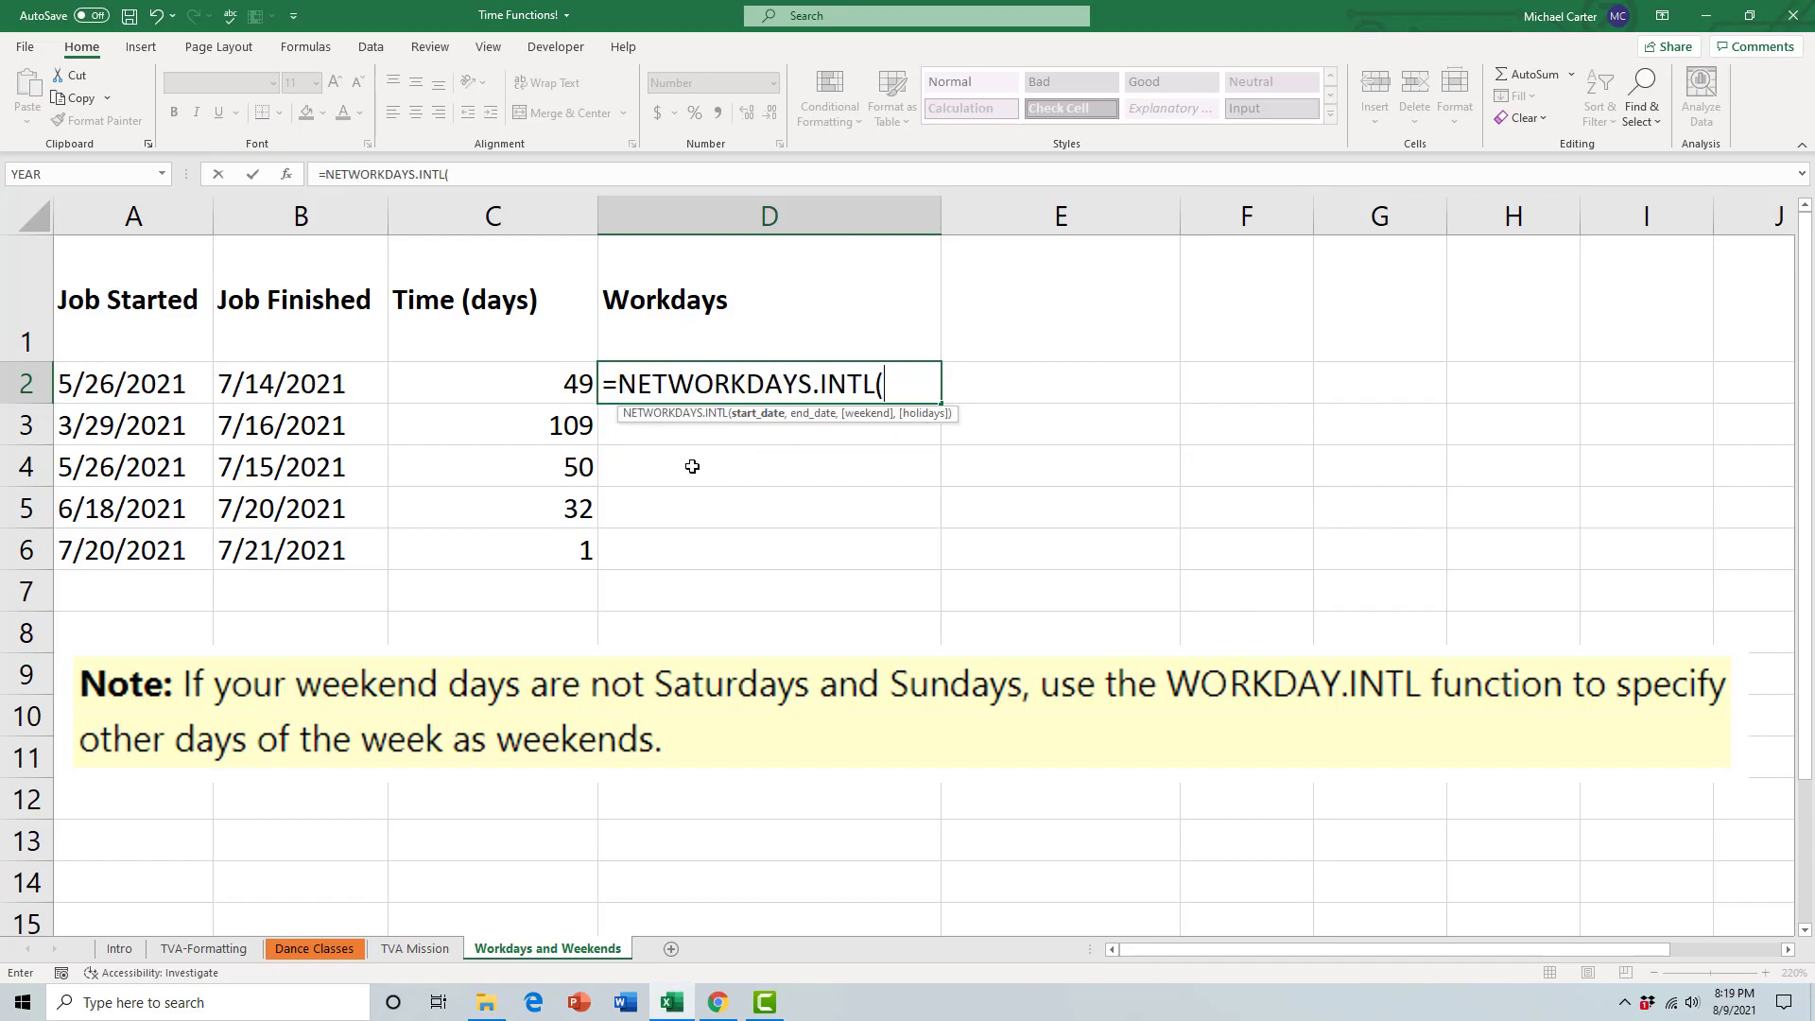
click(118, 387)
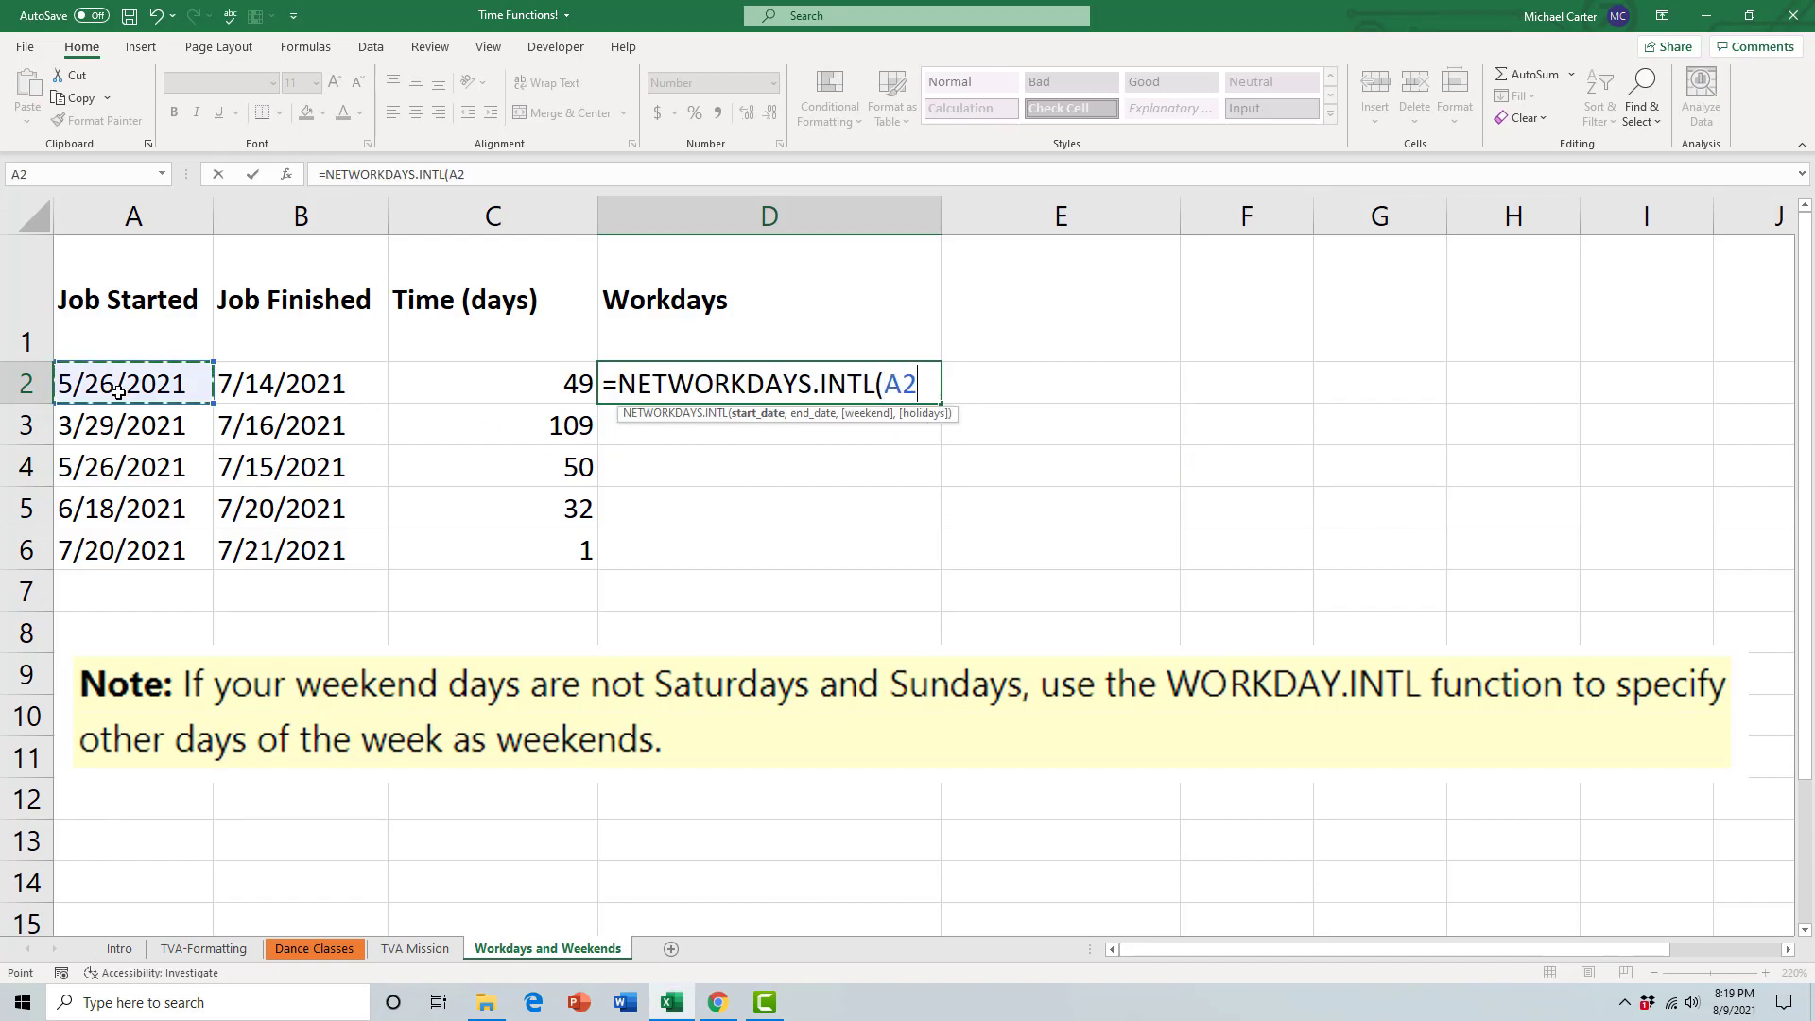
text(,)
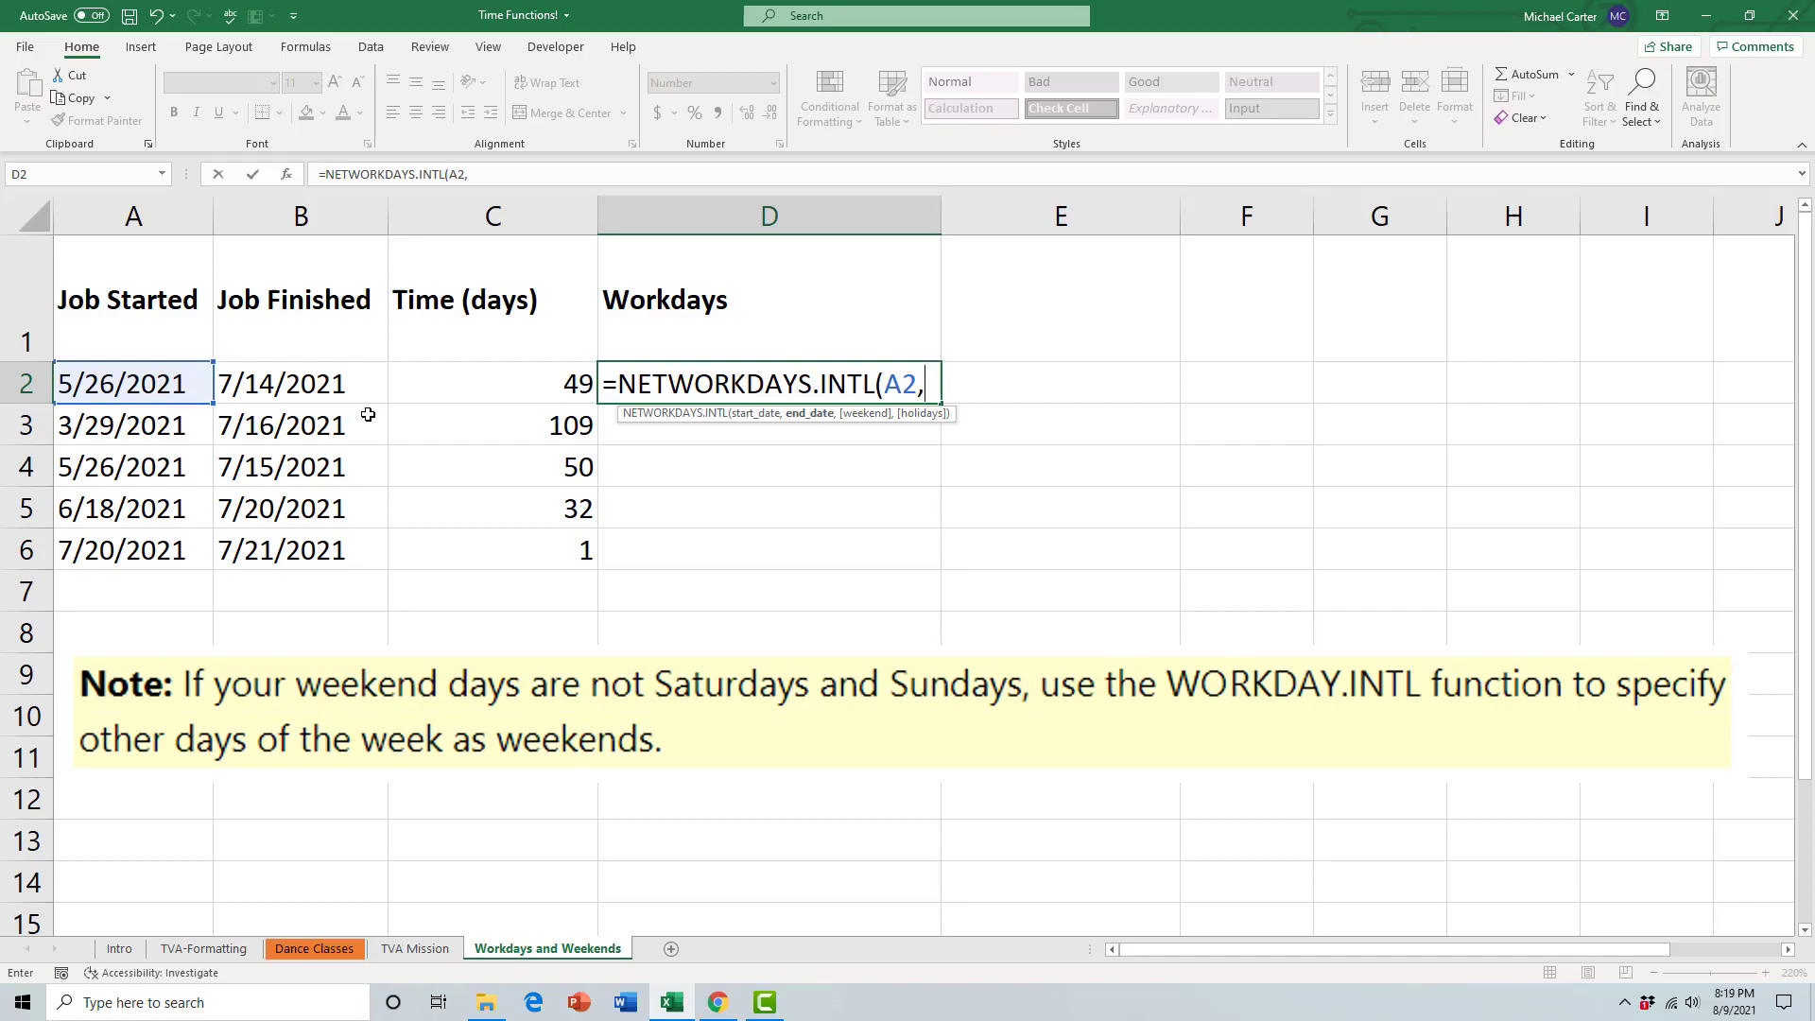
click(313, 383)
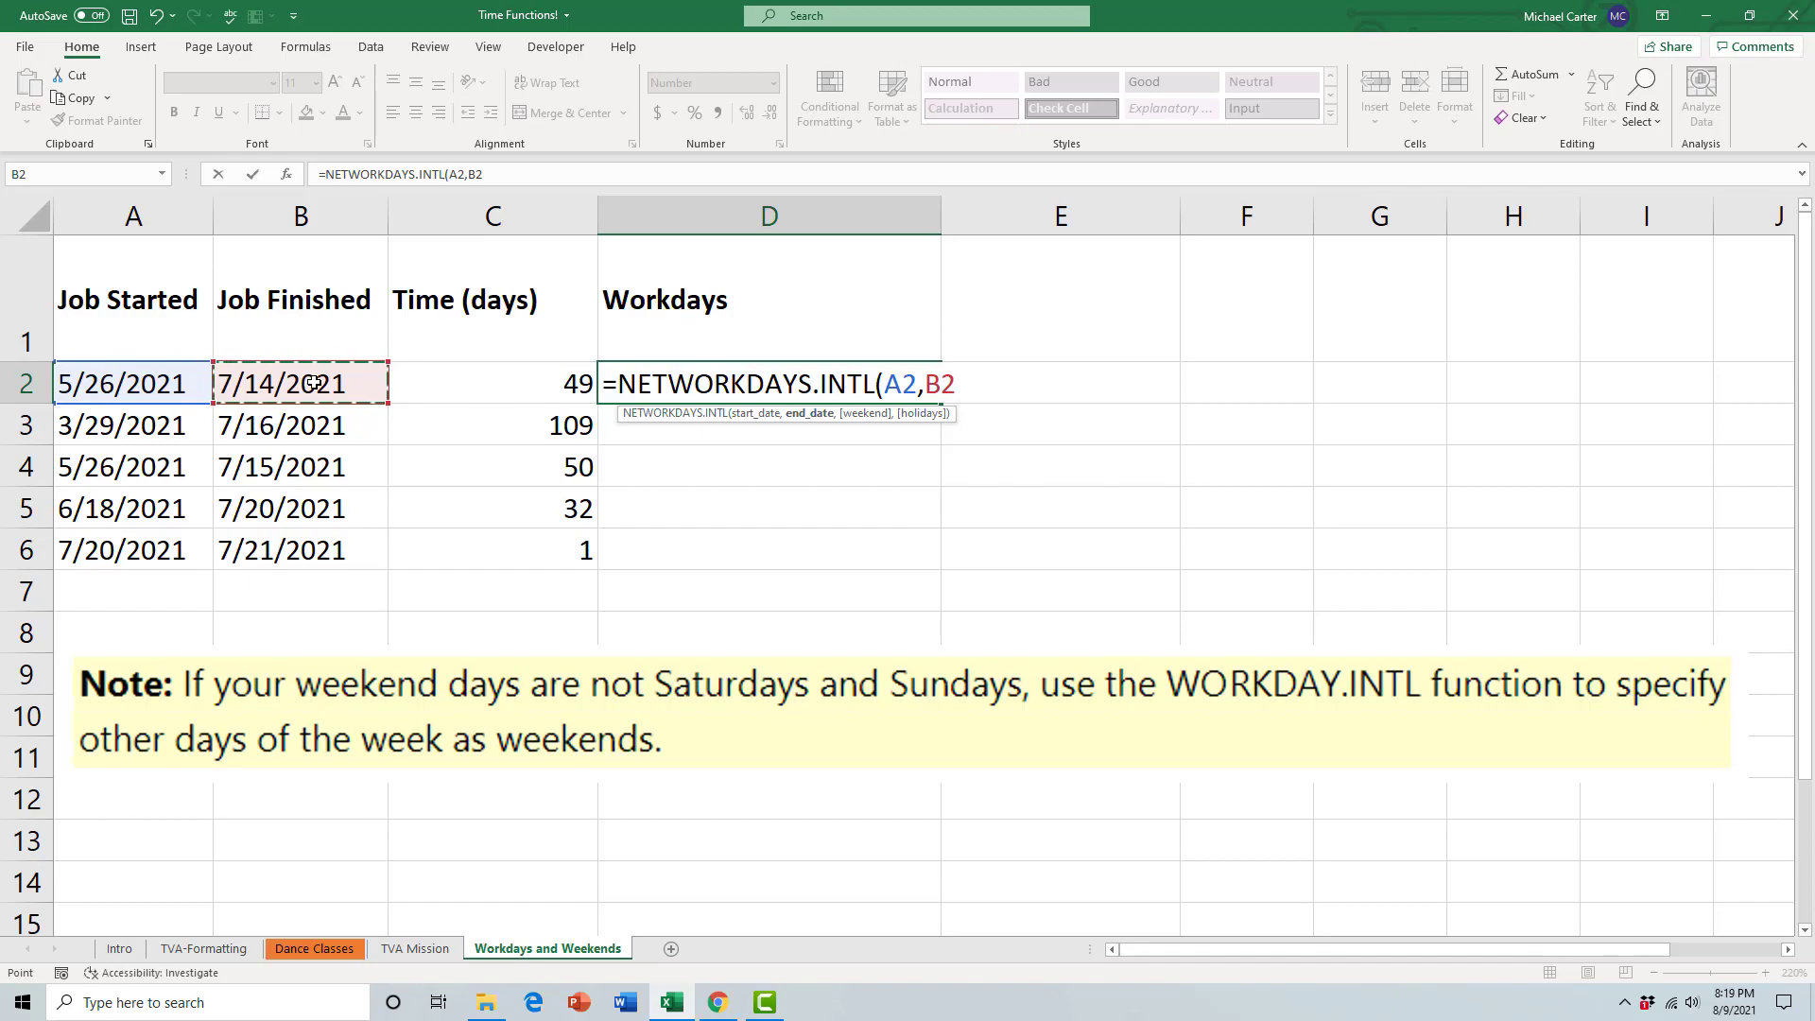
Step: Finish with weekend code 7 (Friday, Saturday) and fill D2 down to D6
text(,)
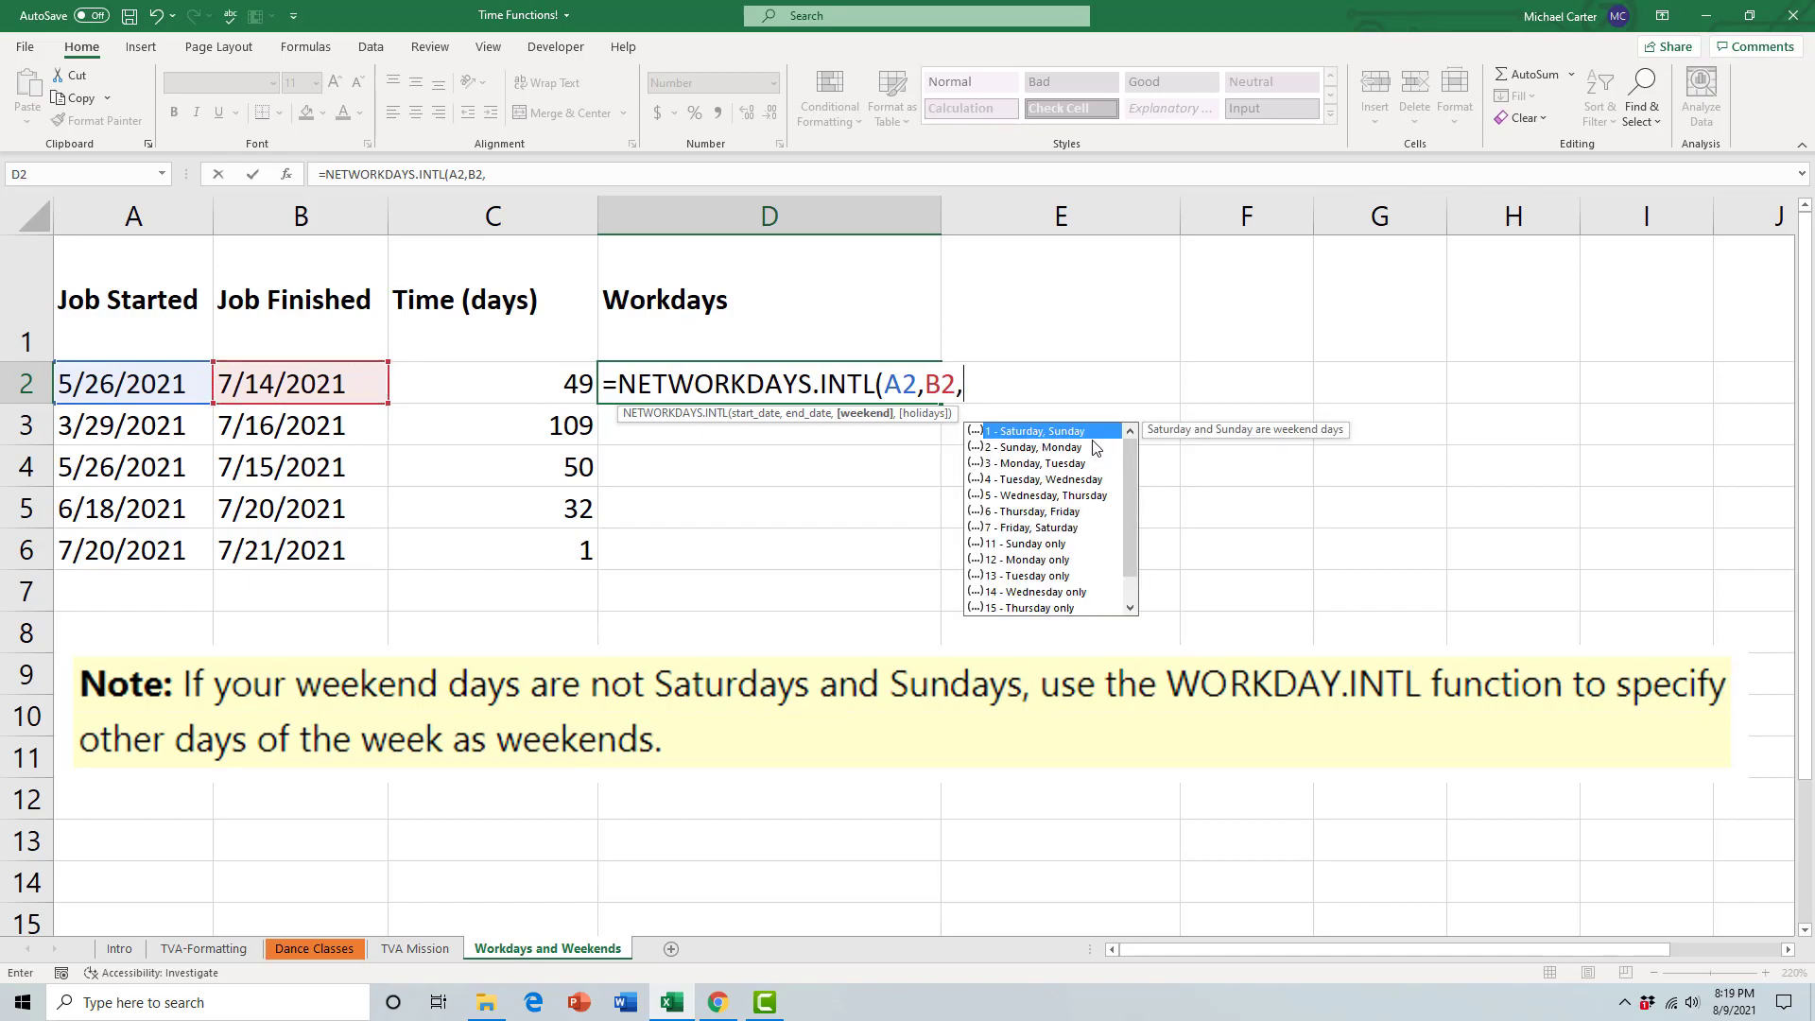
click(1056, 531)
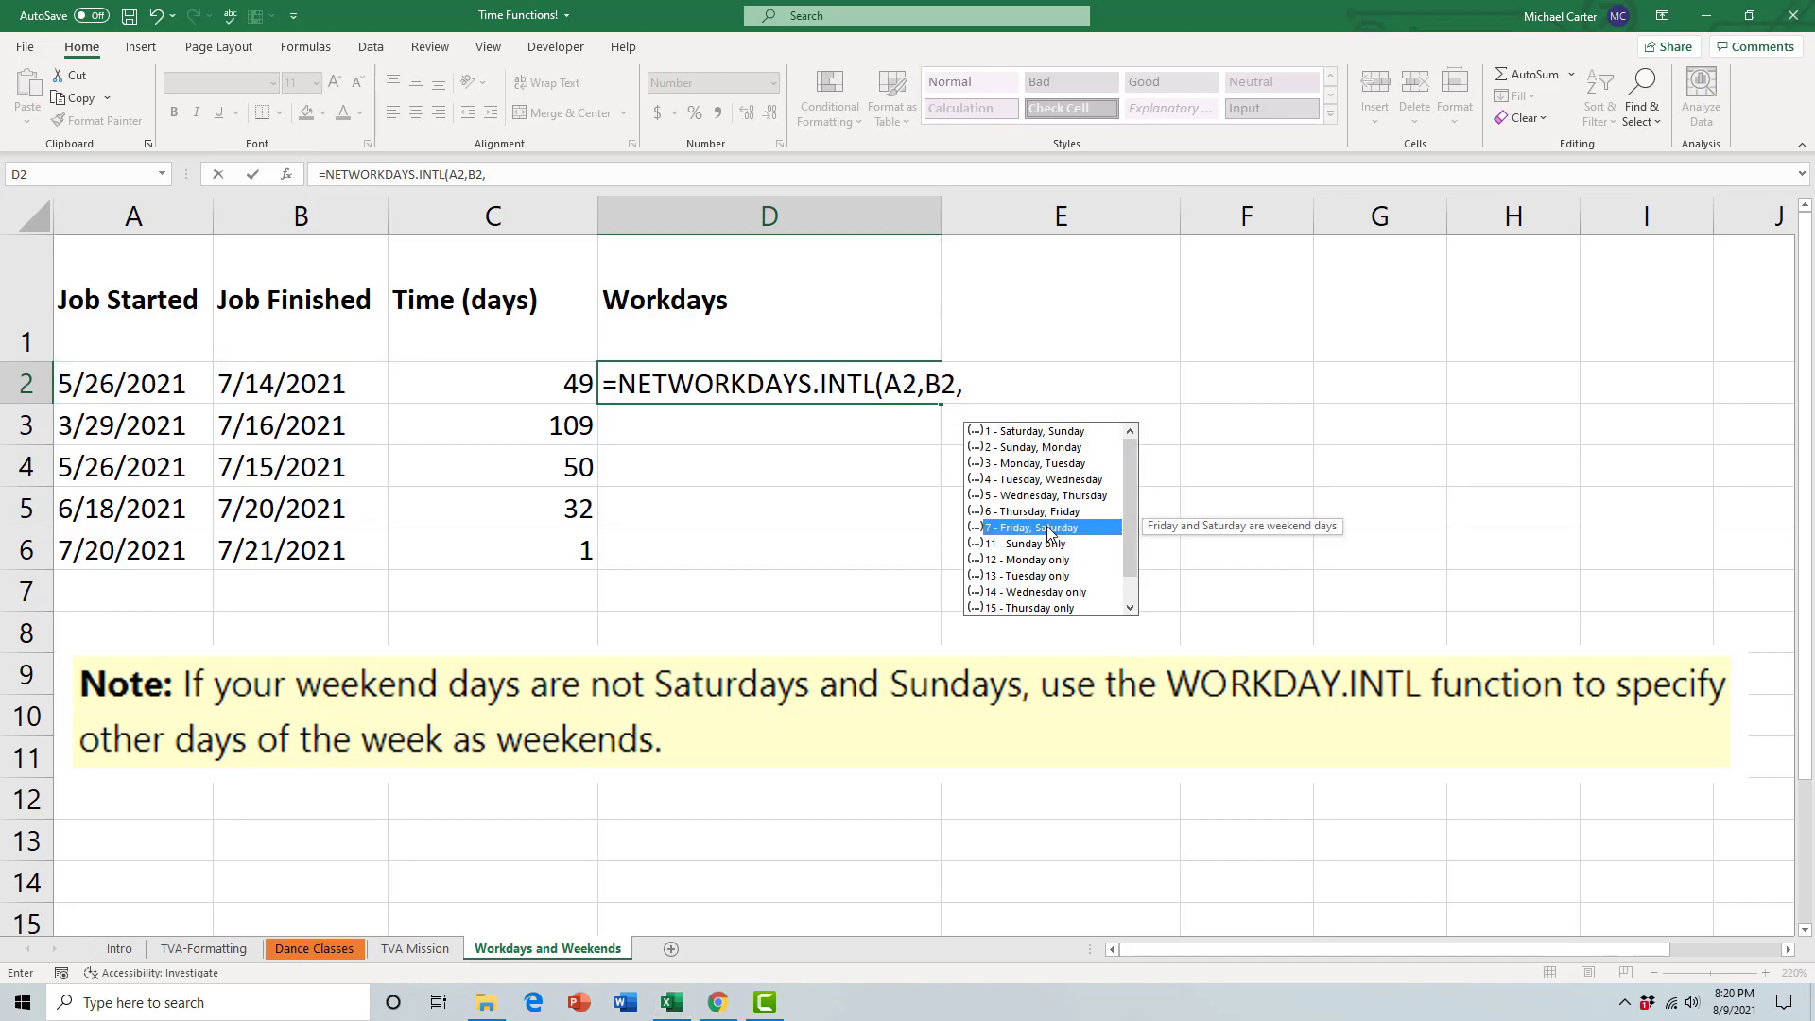
double_click(1087, 531)
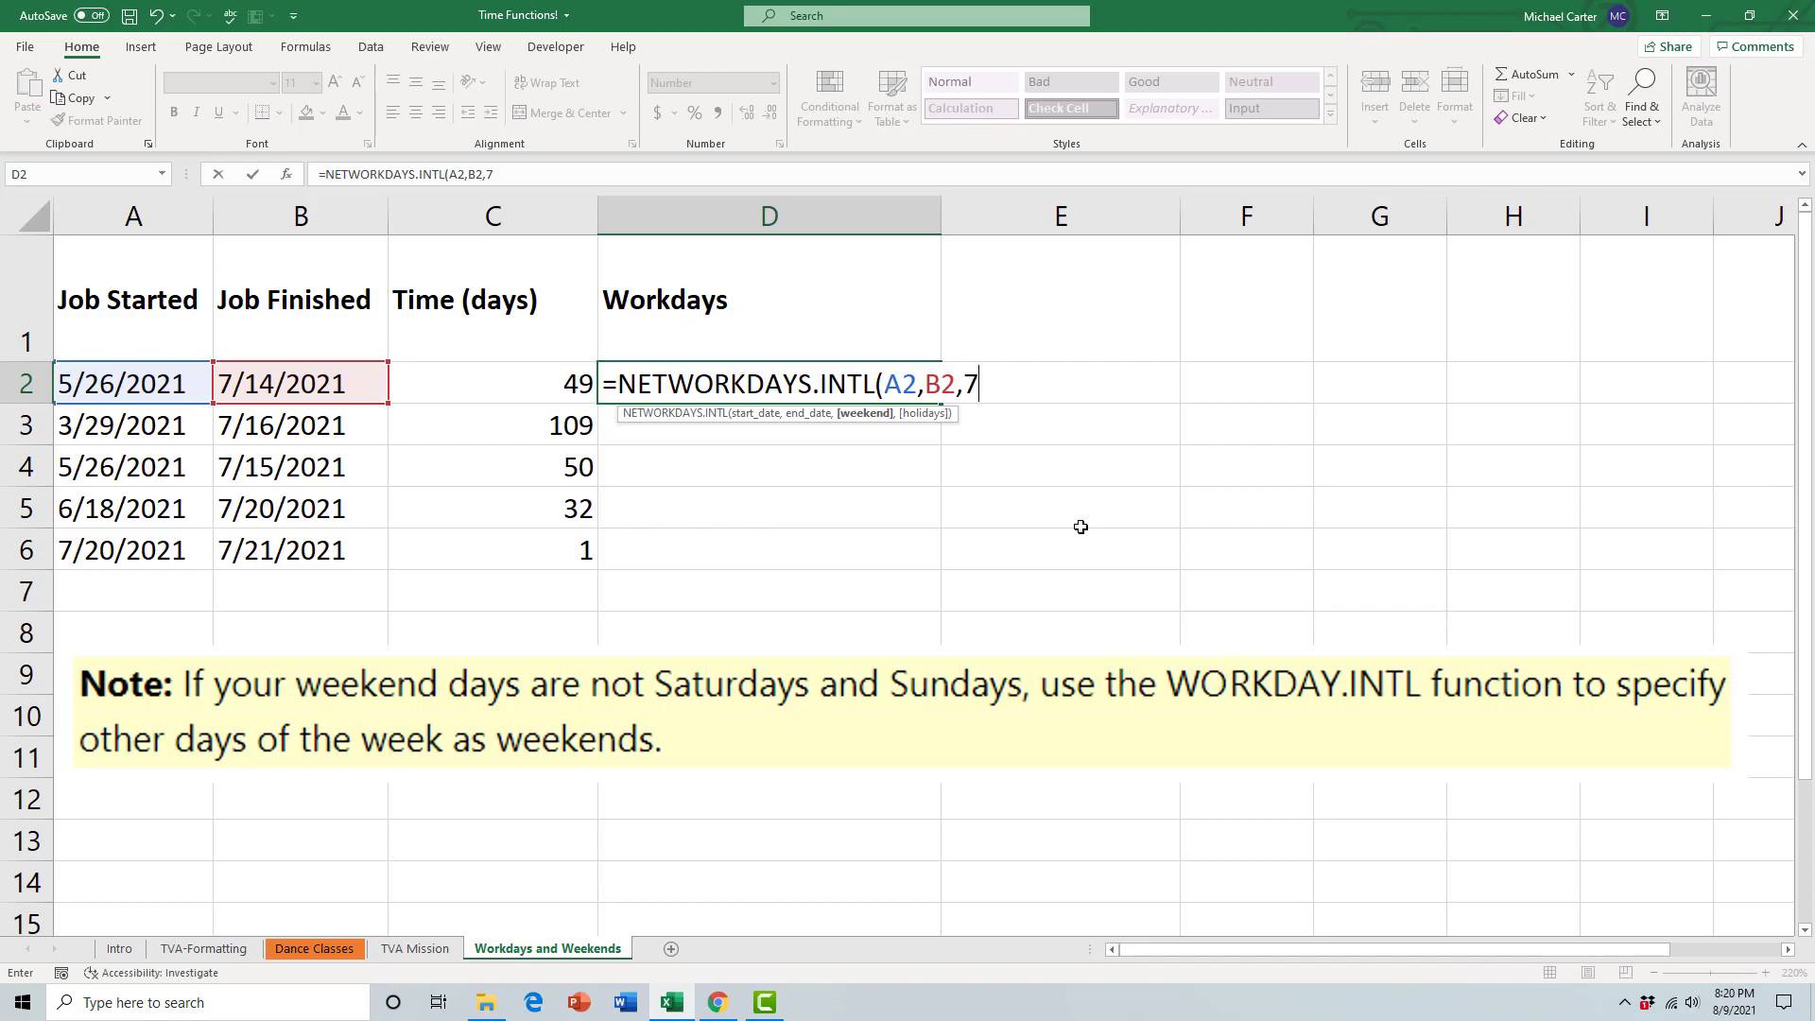
text())
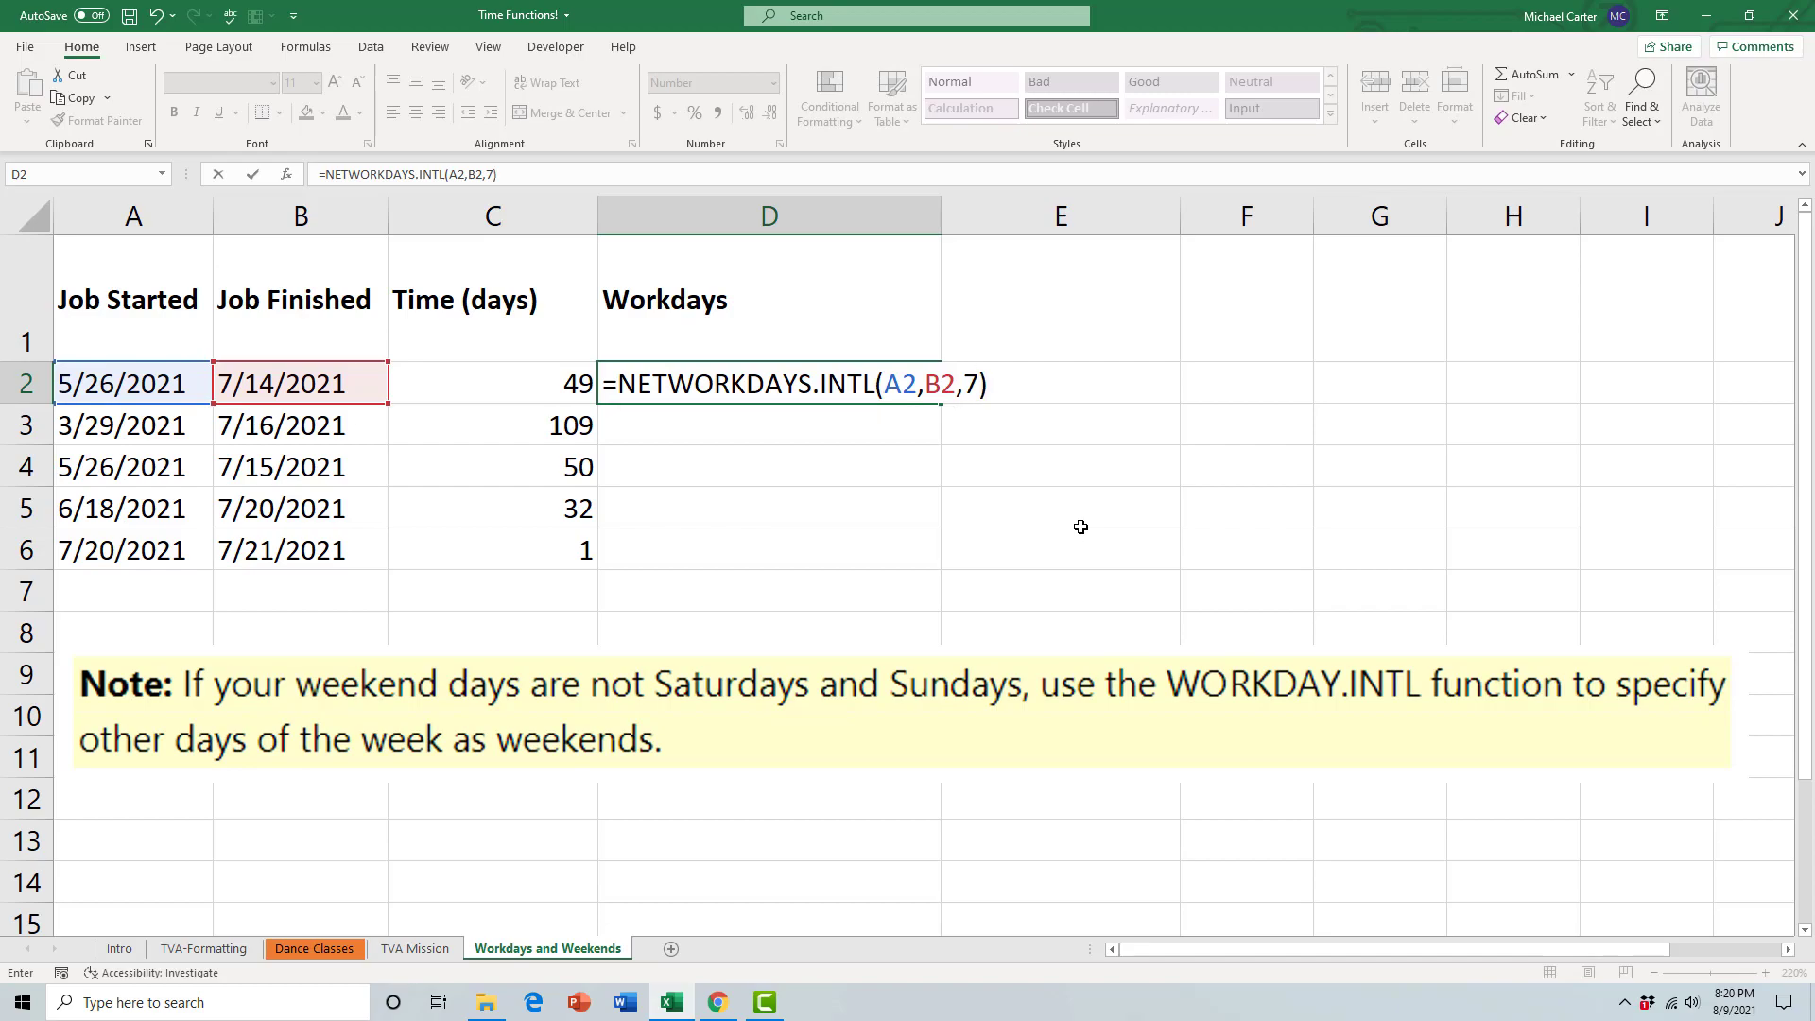
key(Return)
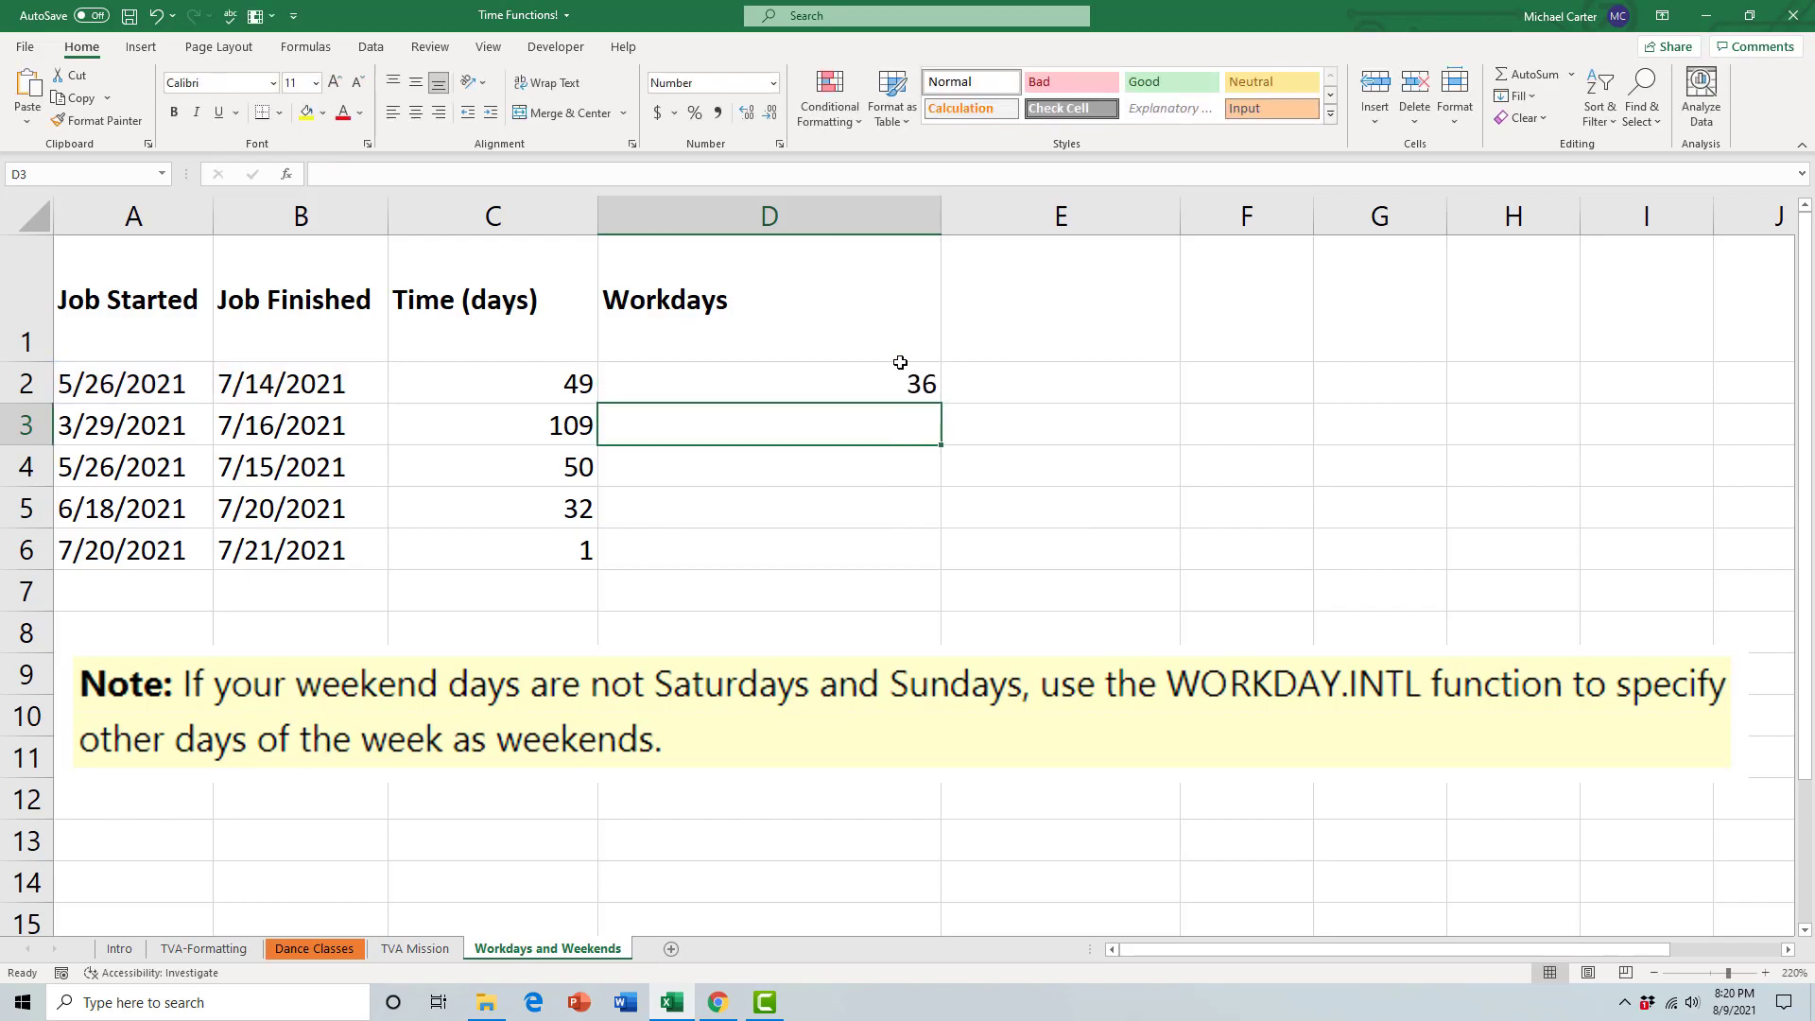
click(900, 365)
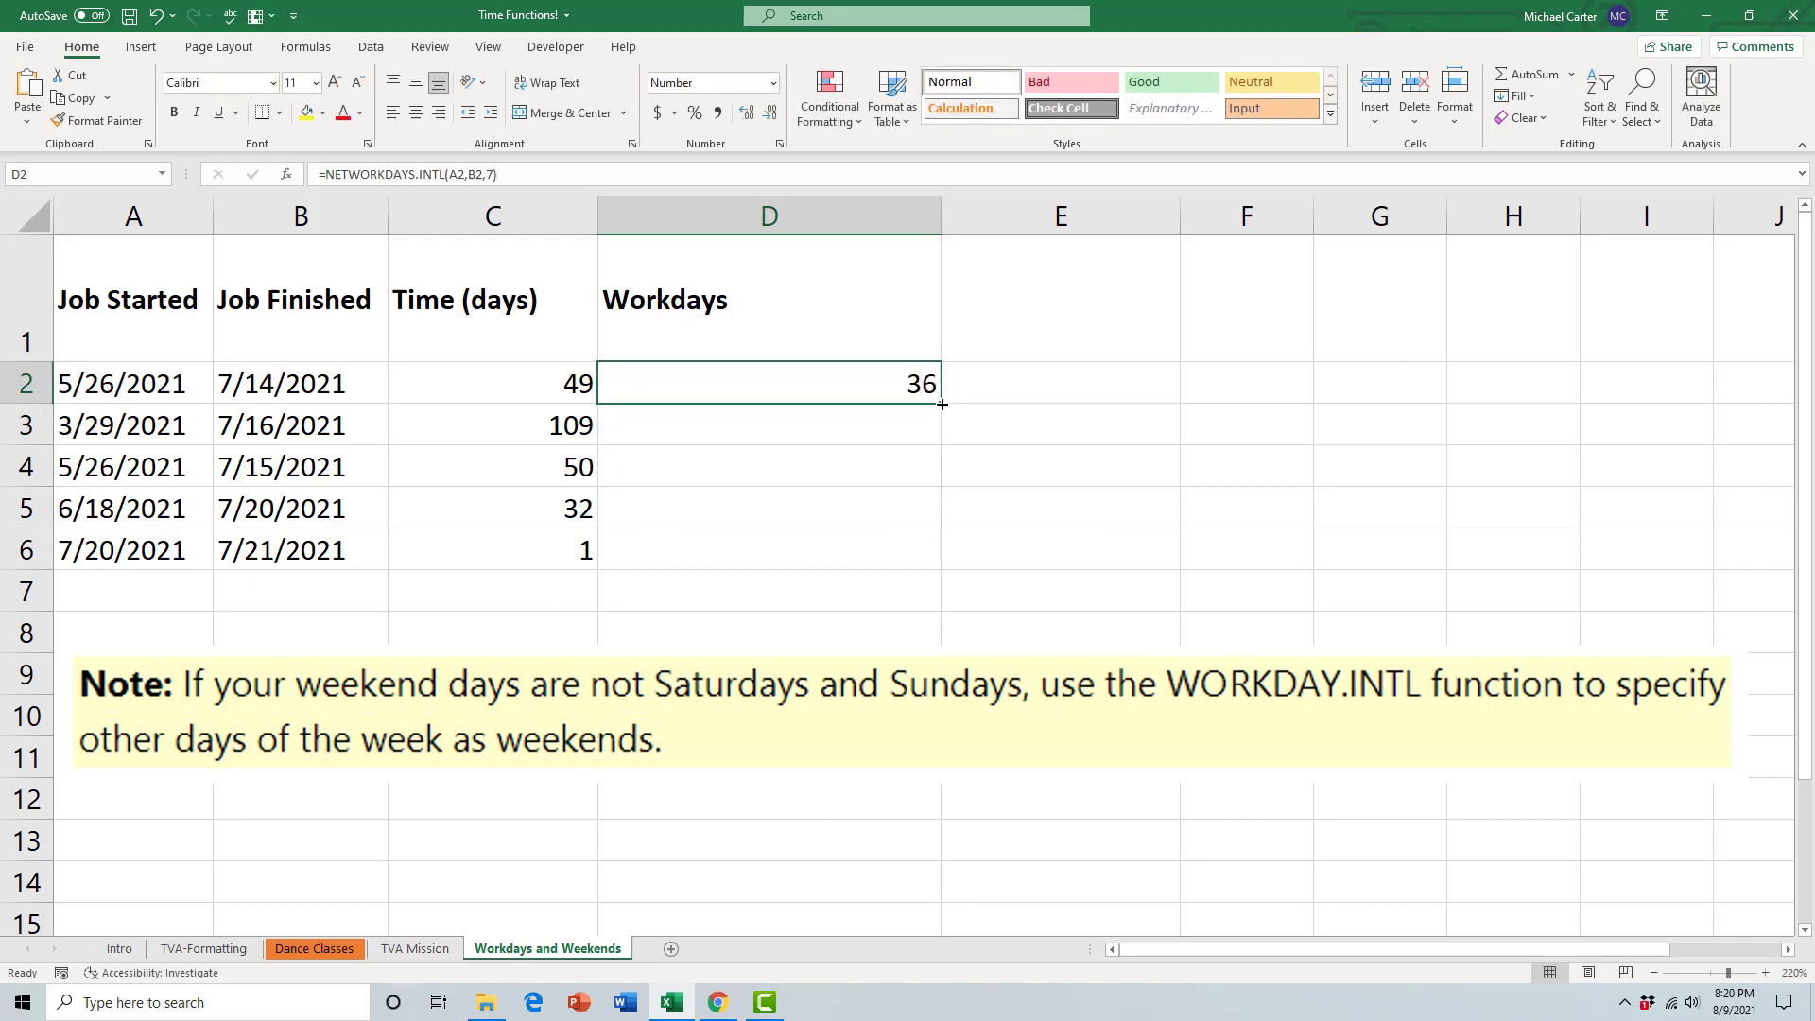
drag(942, 404, 953, 569)
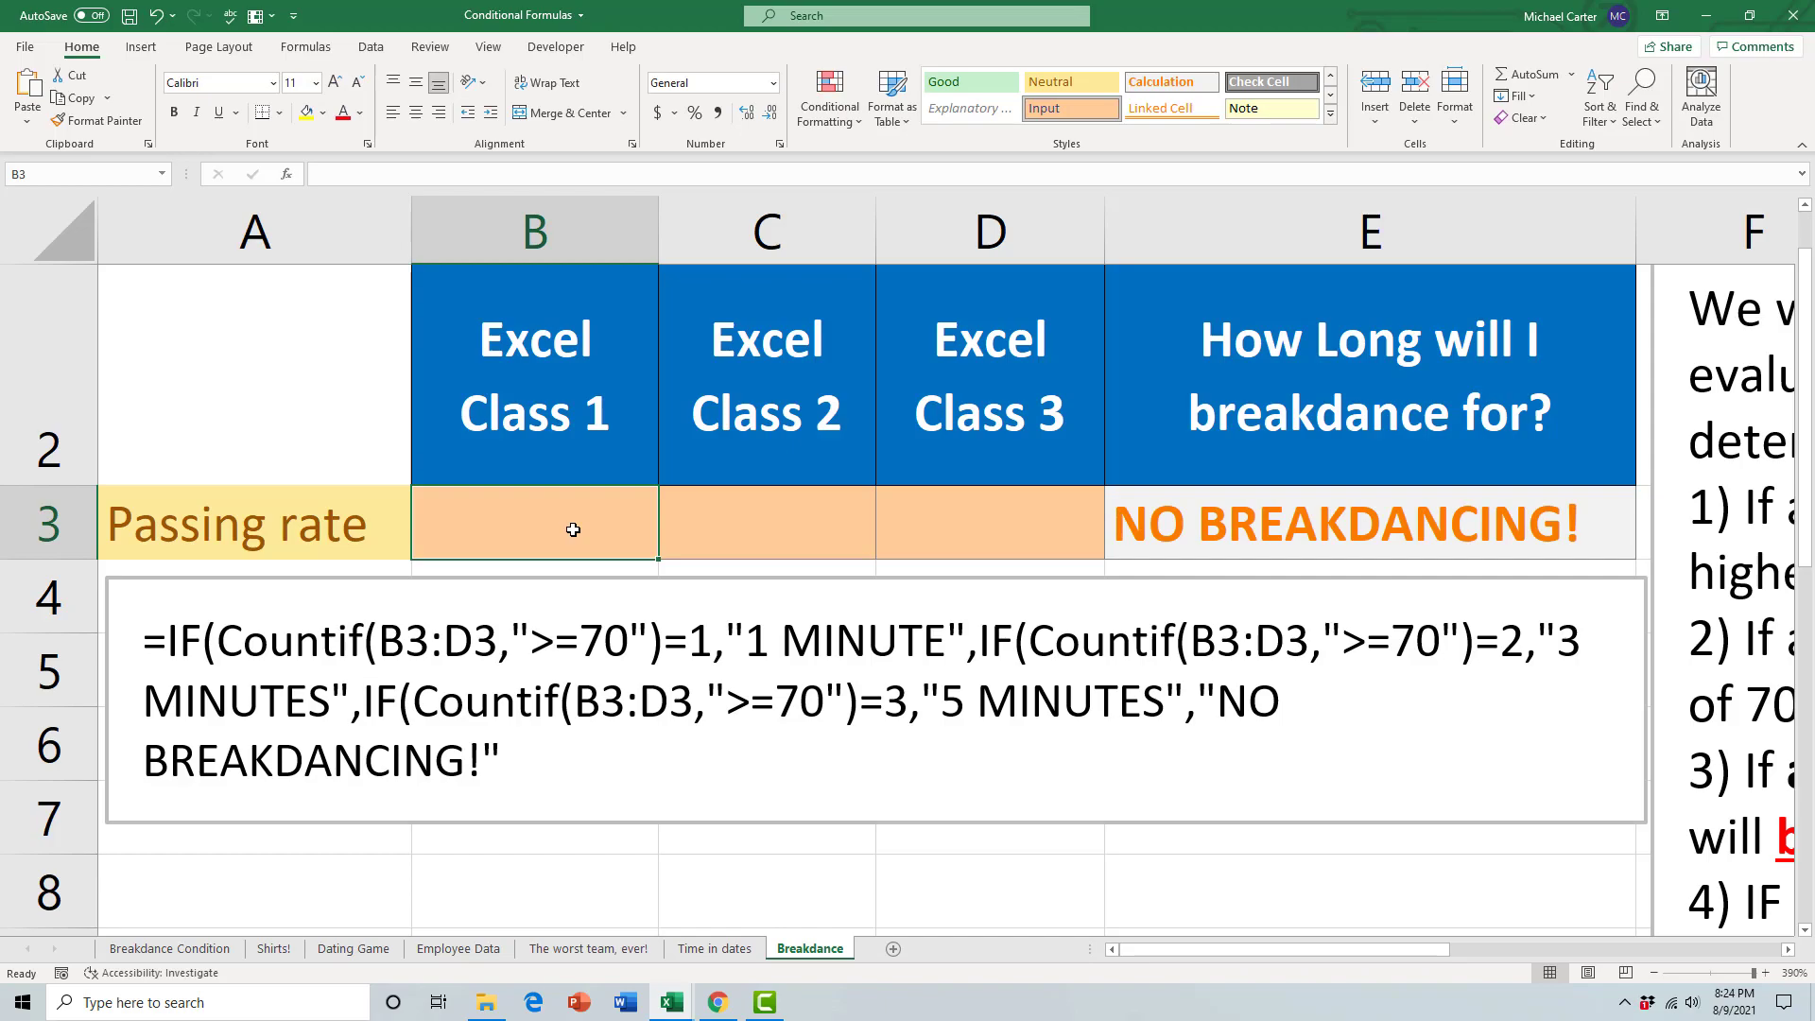
Step: Enter 70 as the Class 1, 2 and 3 passing rates in B3, C3 and D3
text(70)
key(Return)
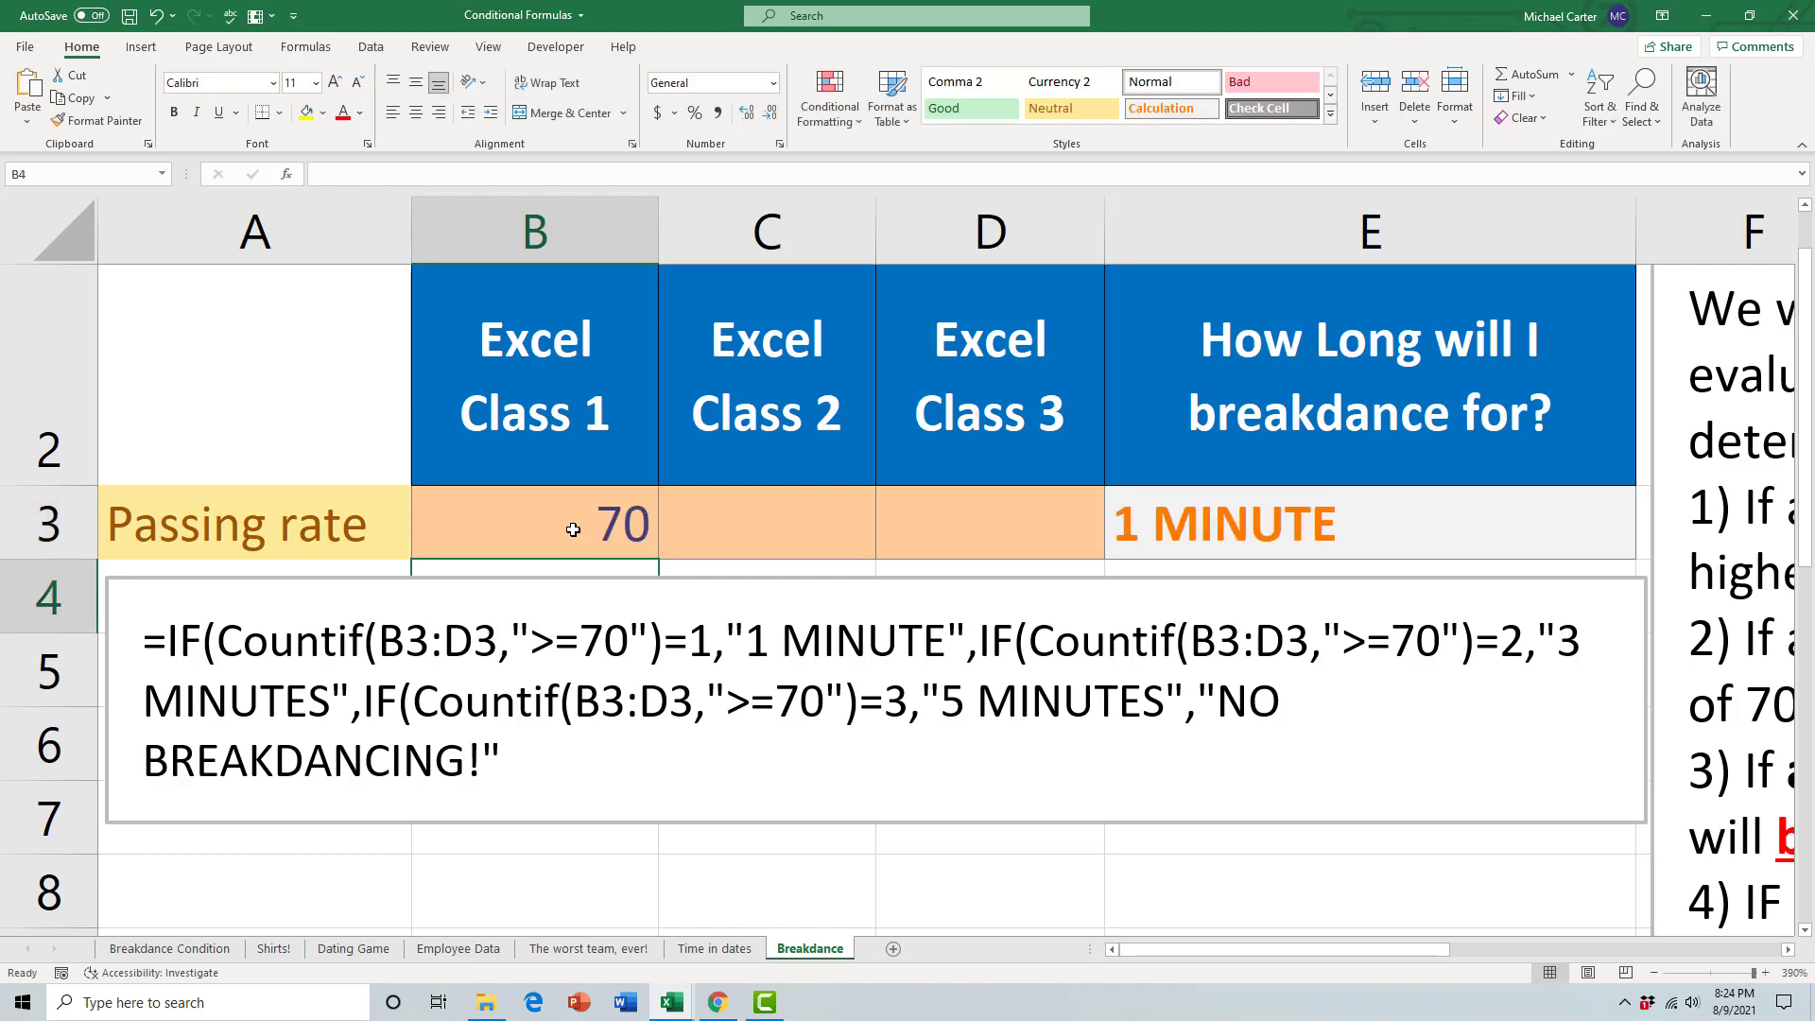
click(739, 523)
text(70)
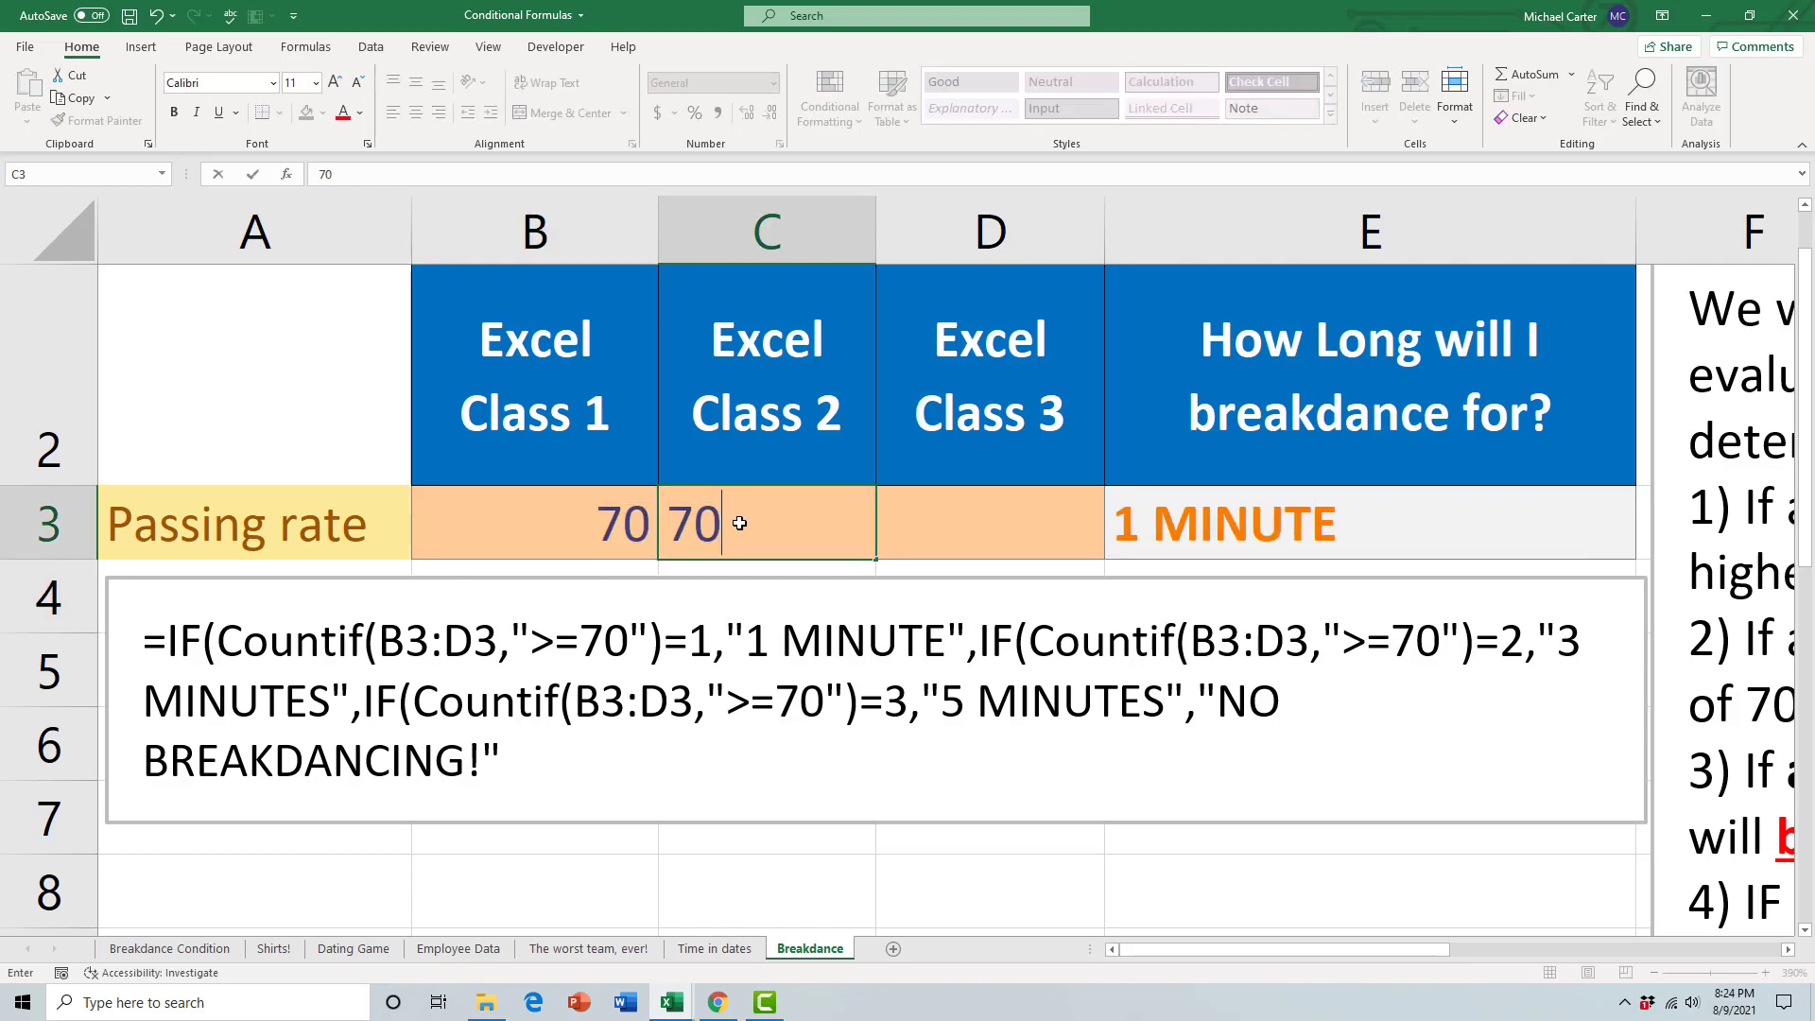
key(Return)
click(1000, 543)
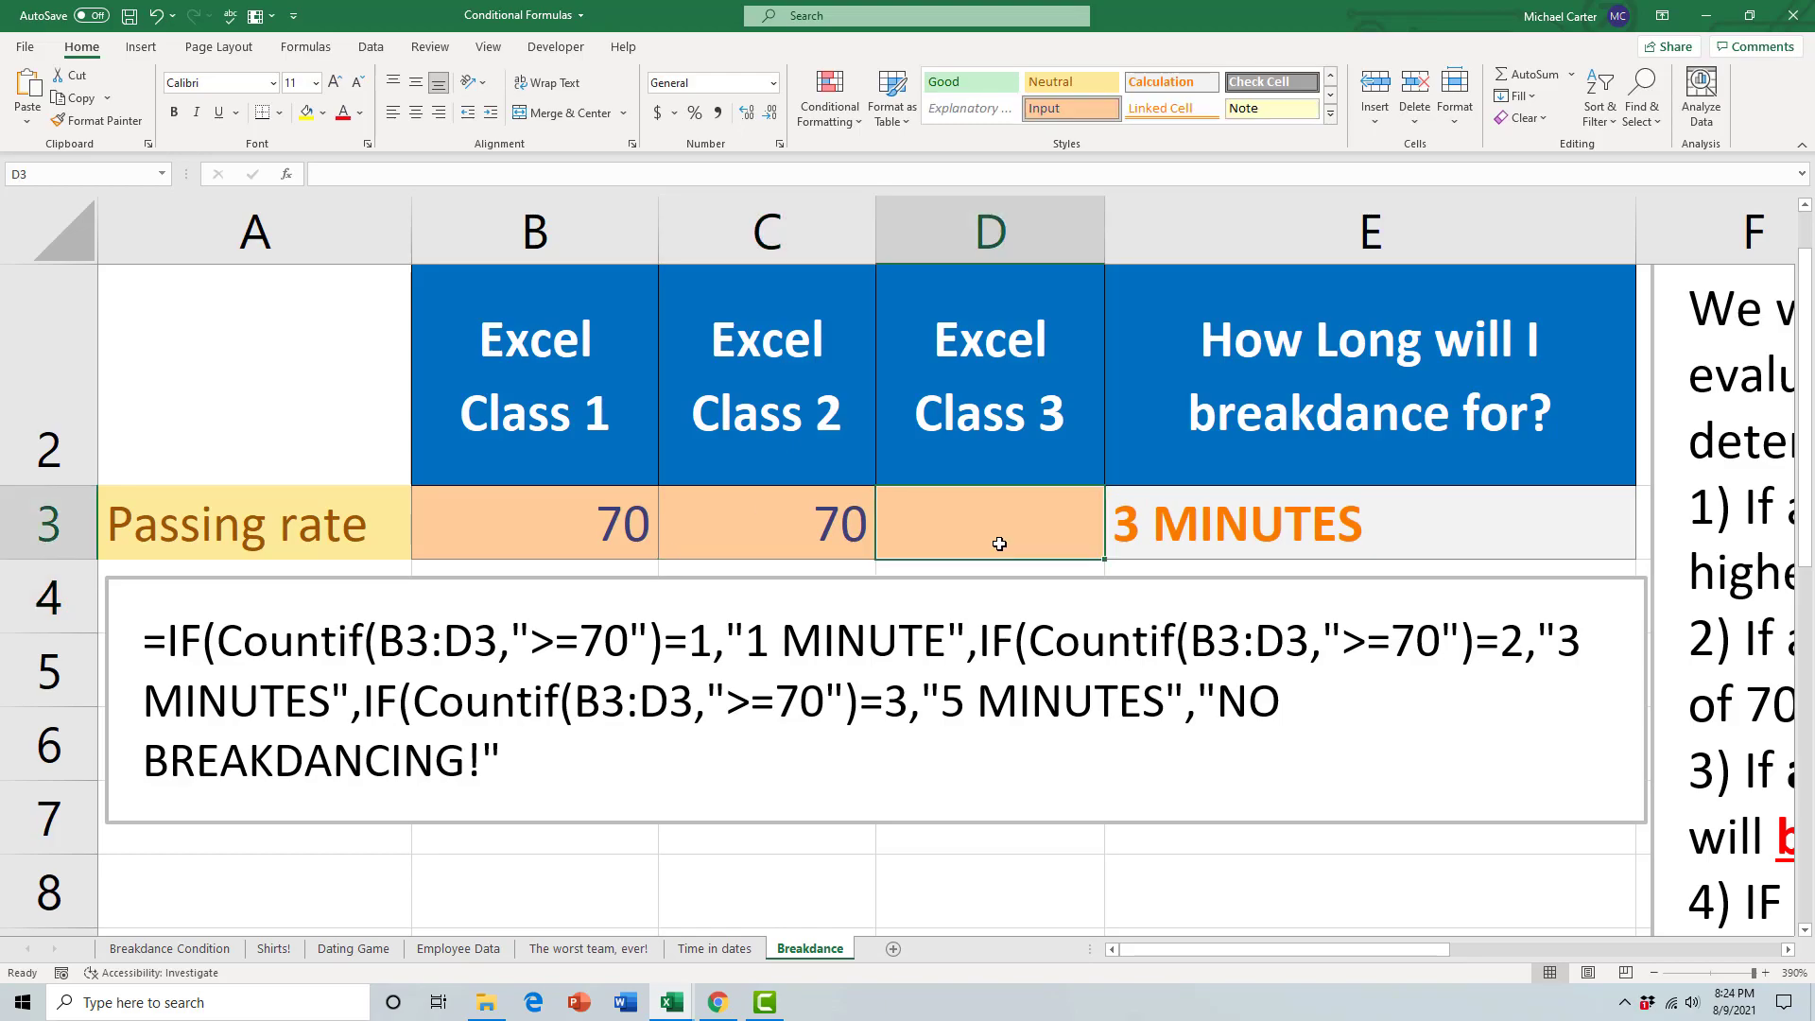
text(70)
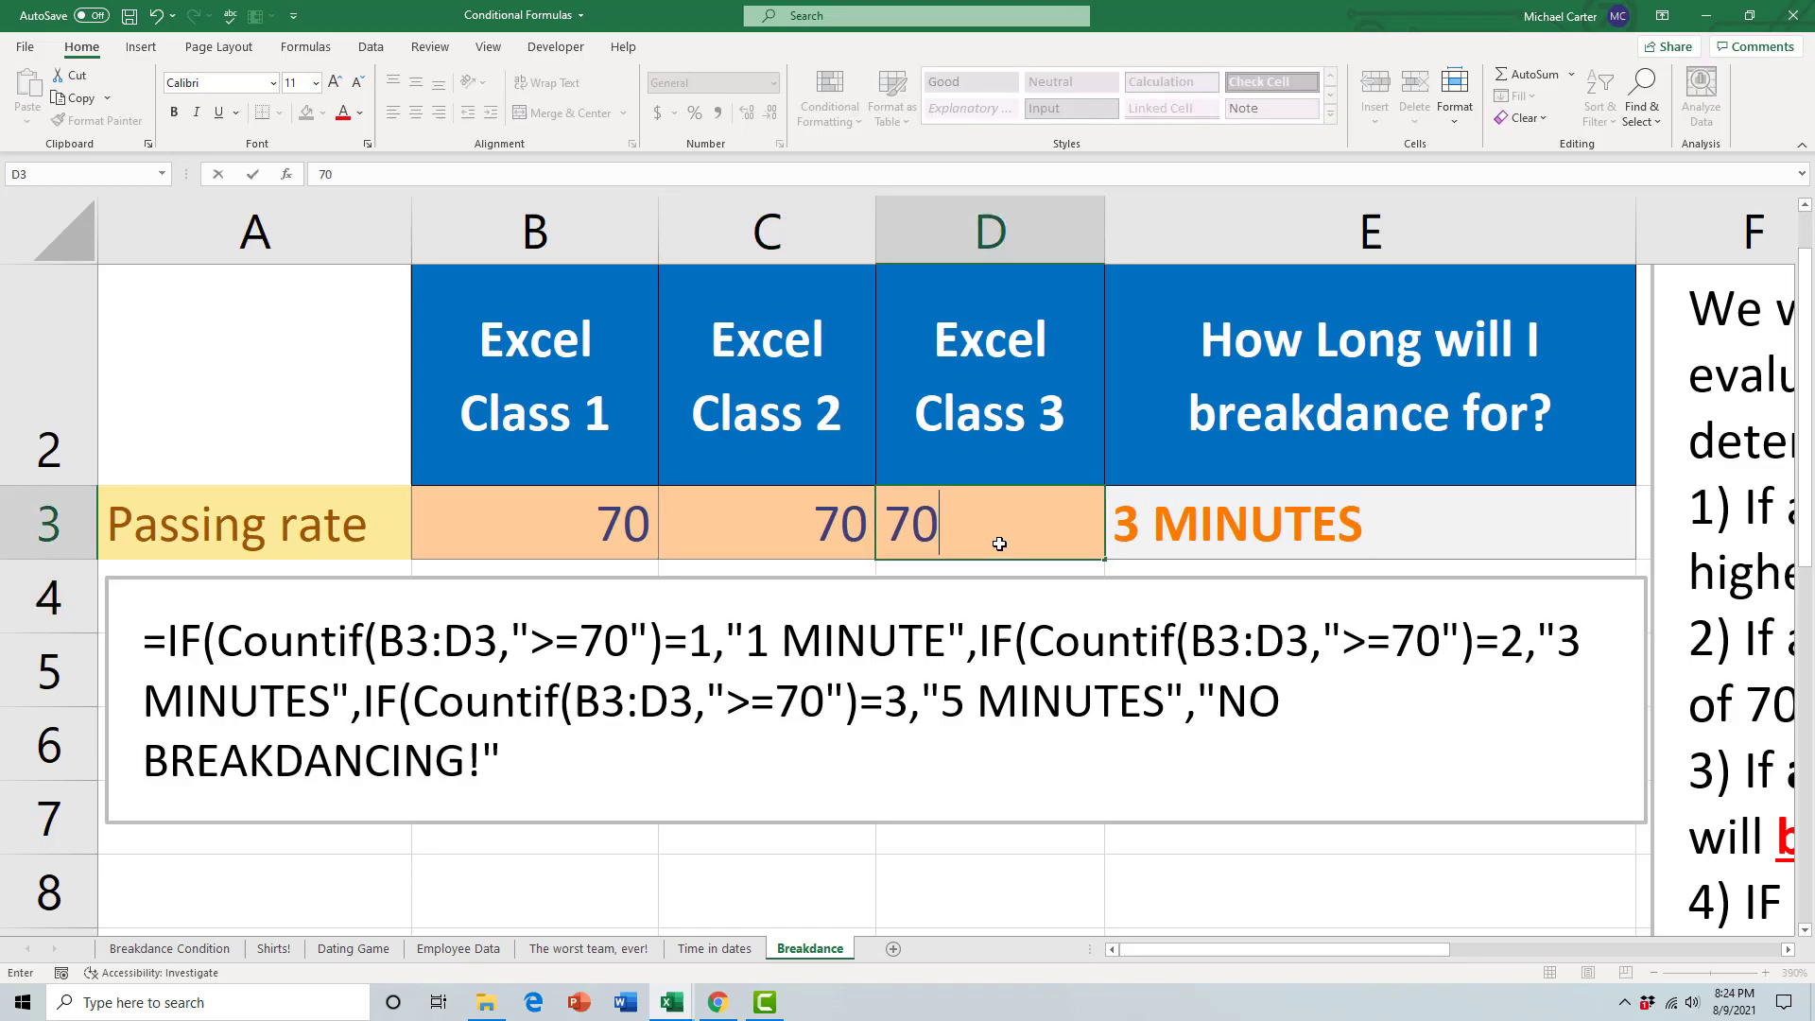
key(Return)
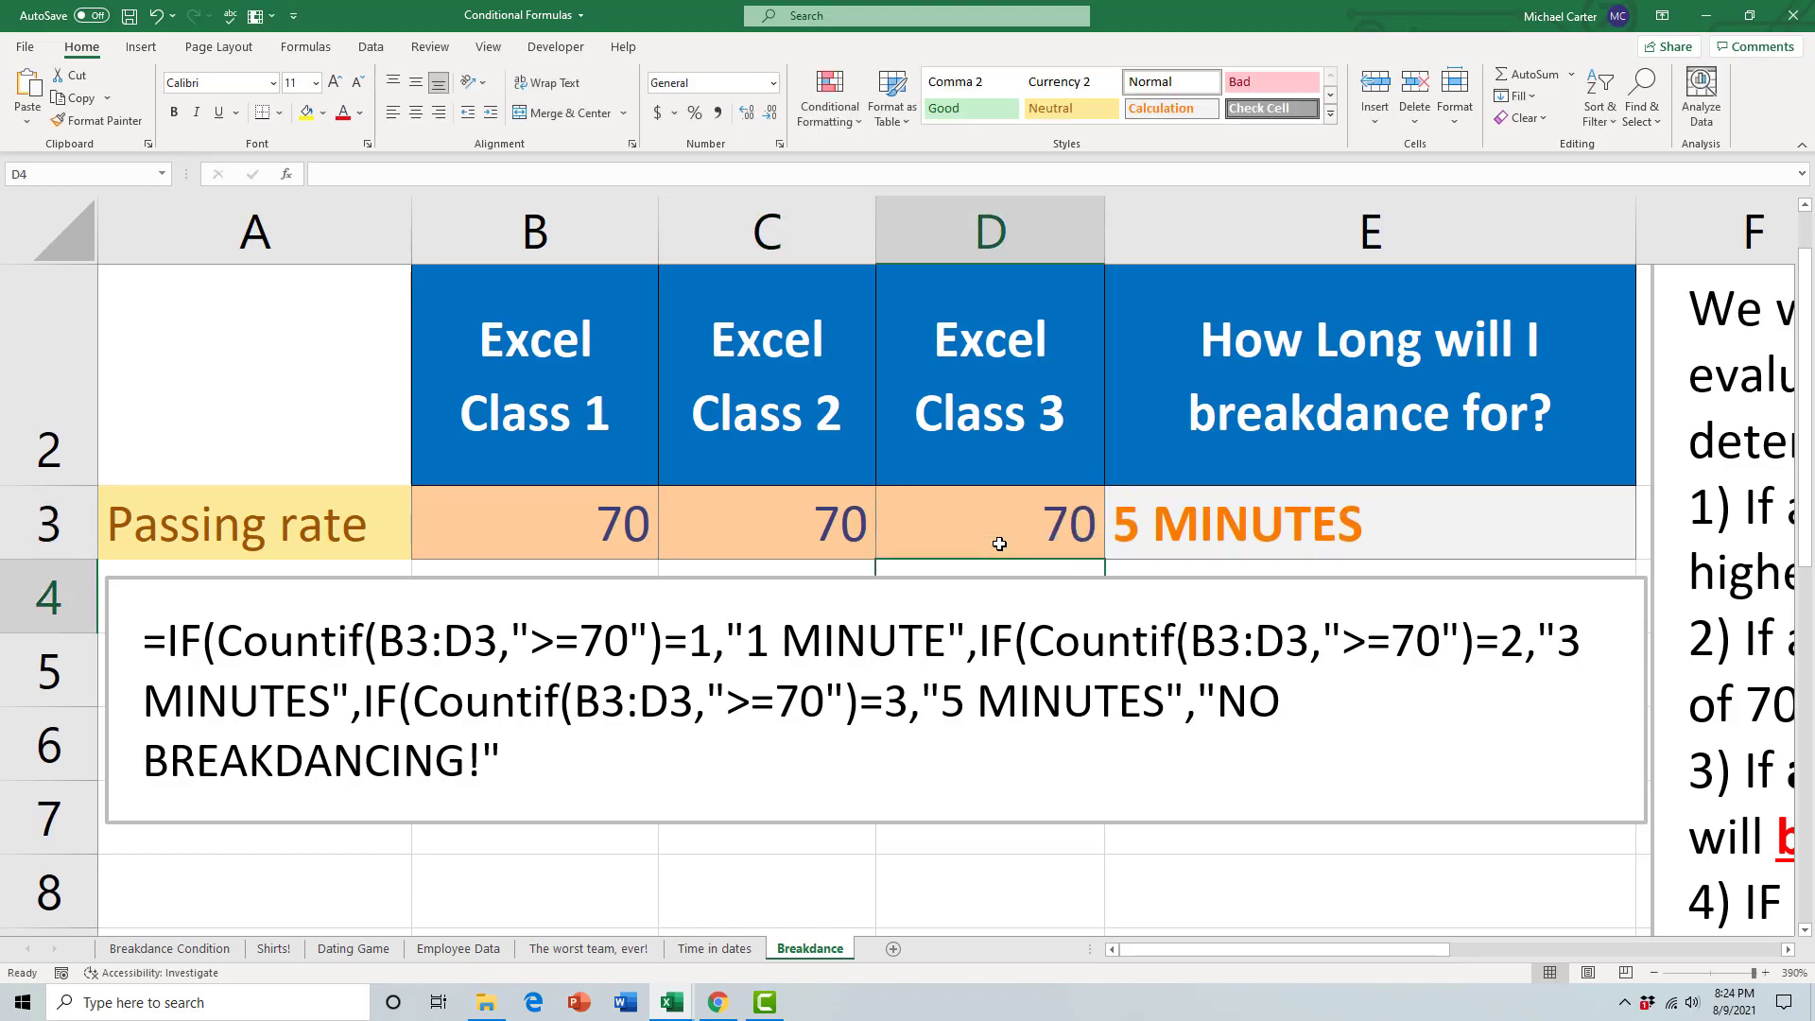